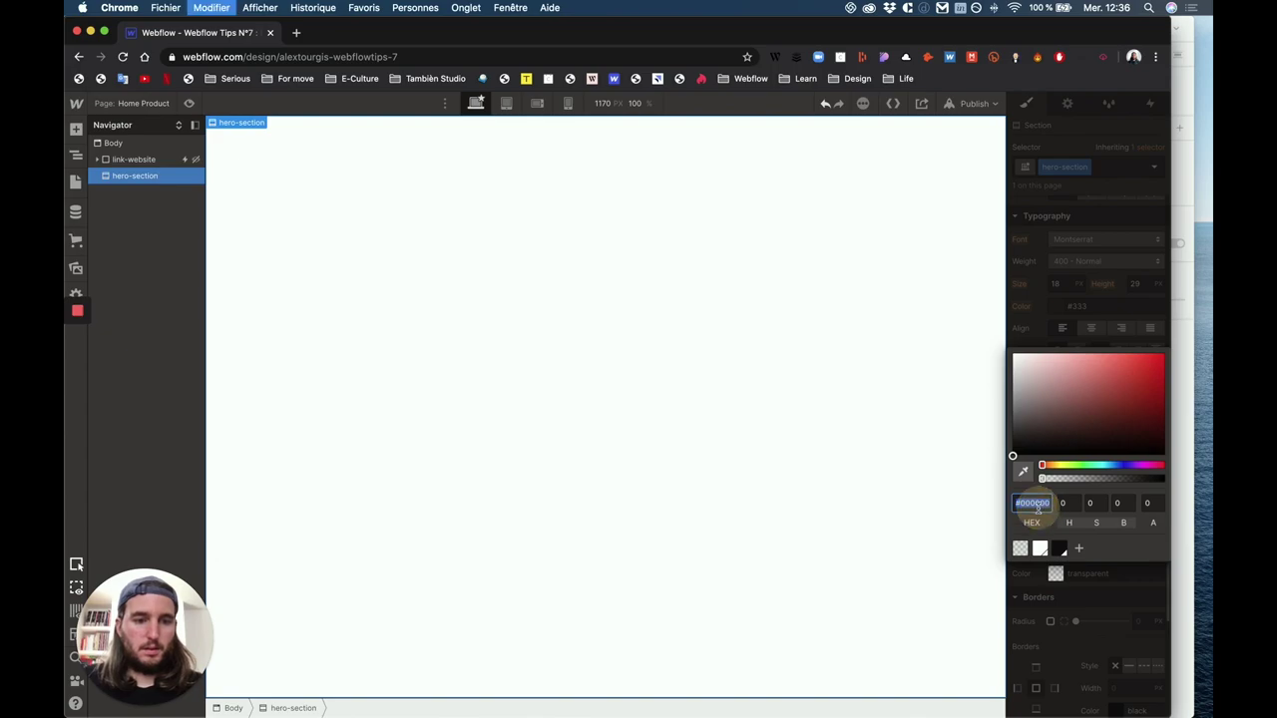
Set the hero-section's background color to #f8f6f2.
{"action": "left_click", "coordinate": [1049, 281]}
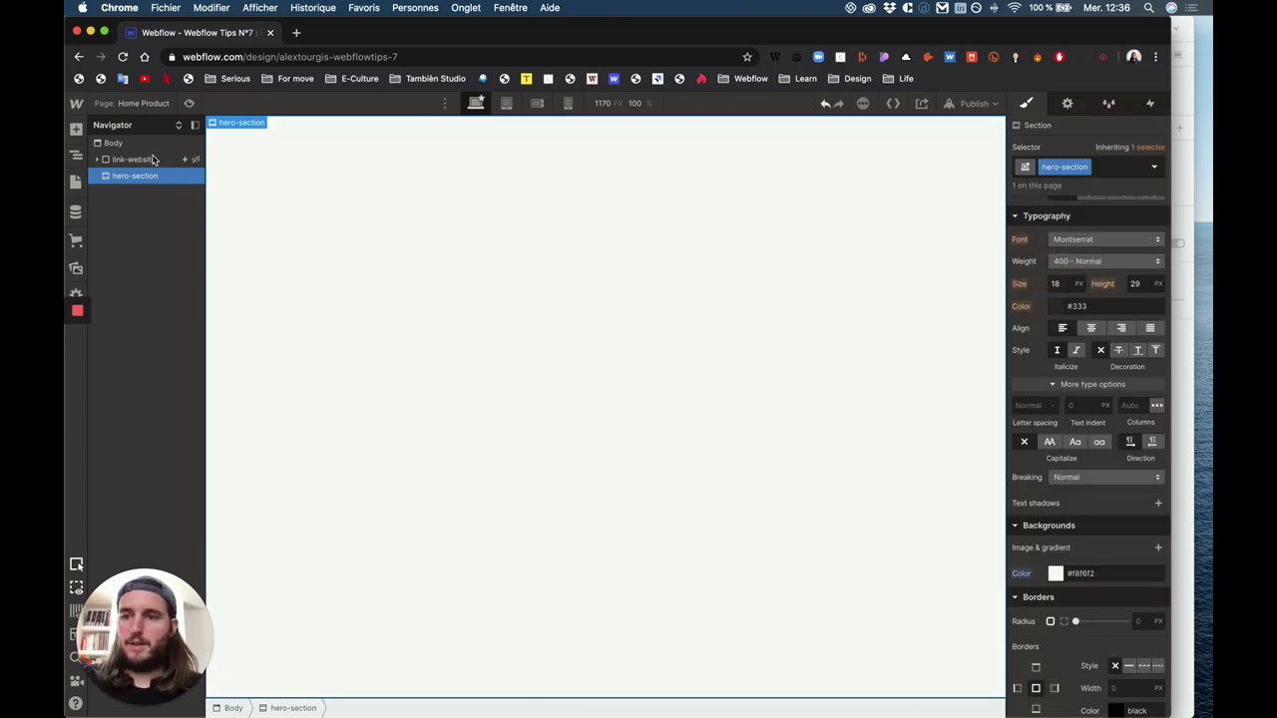
Switch to the Adobe XD mockup and check the size of the first photo in the Autoplay Slider artboard.
{"action": "key", "text": "ctrl+Up"}
{"action": "left_click", "coordinate": [875, 274]}
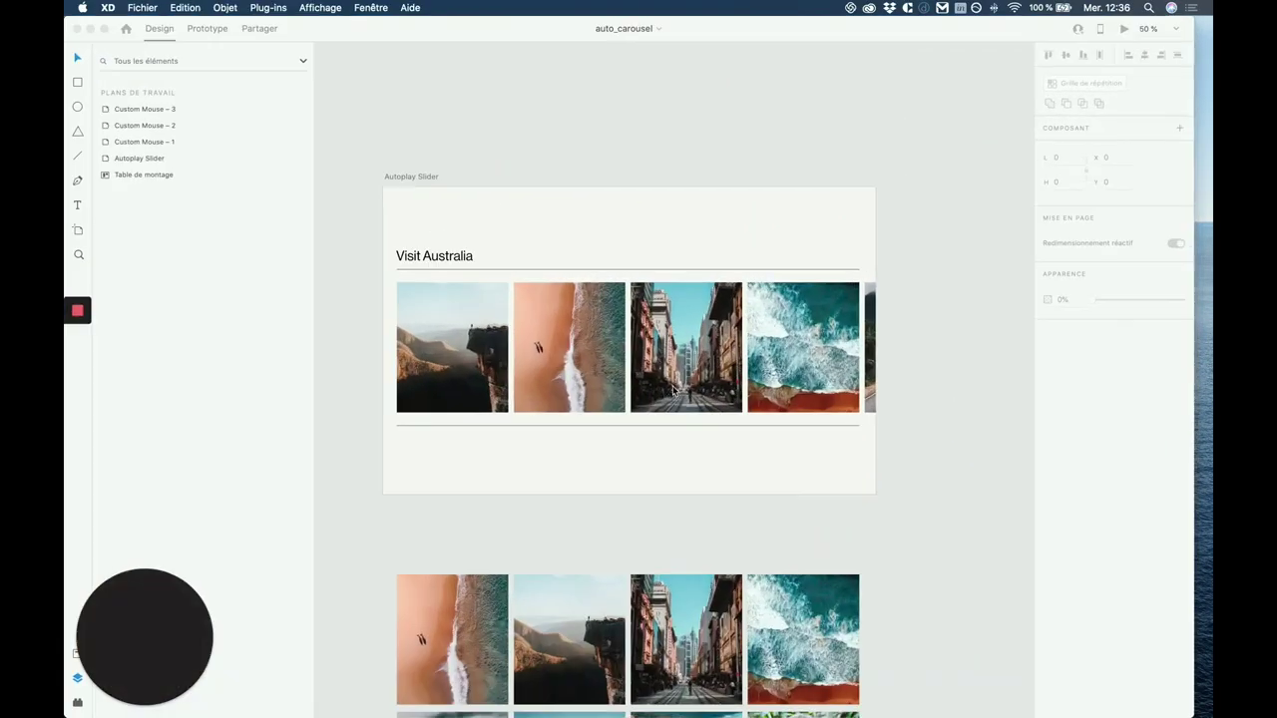
{"action": "left_click", "coordinate": [450, 313]}
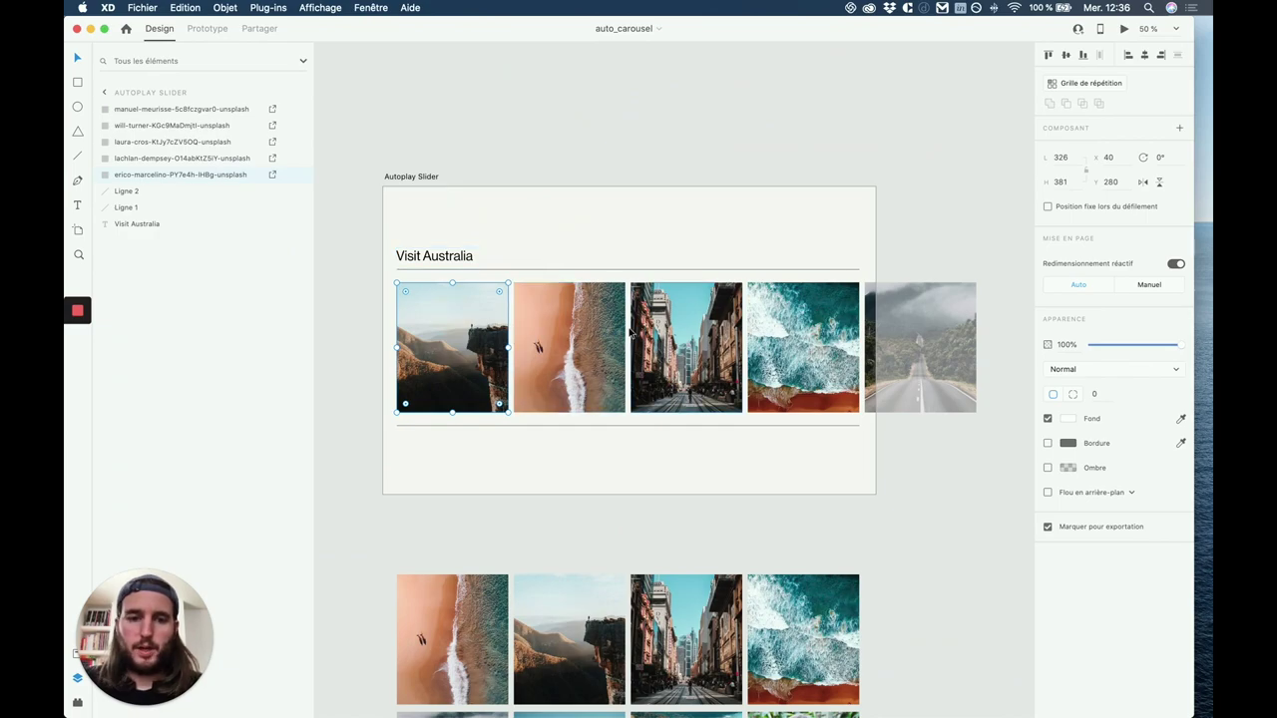
{"action": "scroll", "coordinate": [559, 369], "scroll_direction": "down", "scroll_amount": 5}
{"action": "scroll", "coordinate": [698, 439], "scroll_direction": "up", "scroll_amount": 3}
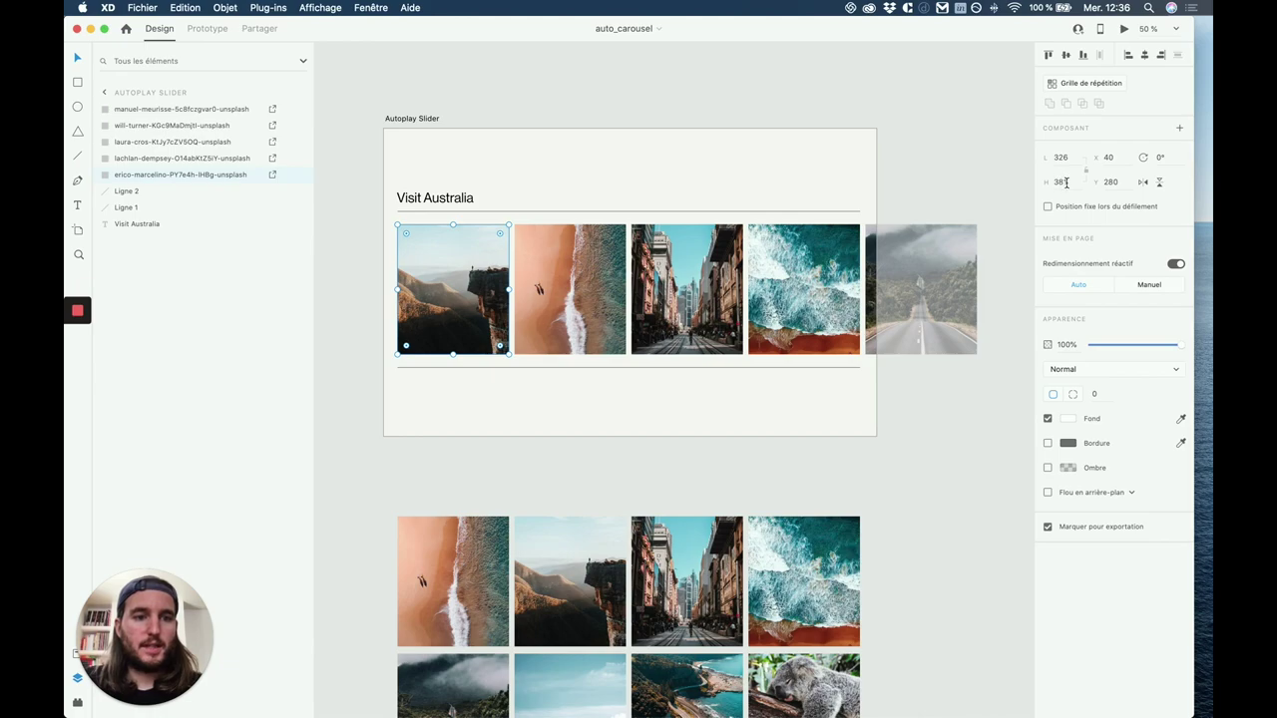
Switch back to Webflow and add a div block with the new class "carosuel" inside hero-section.
{"action": "key", "text": "ctrl+Up"}
{"action": "left_click", "coordinate": [528, 265]}
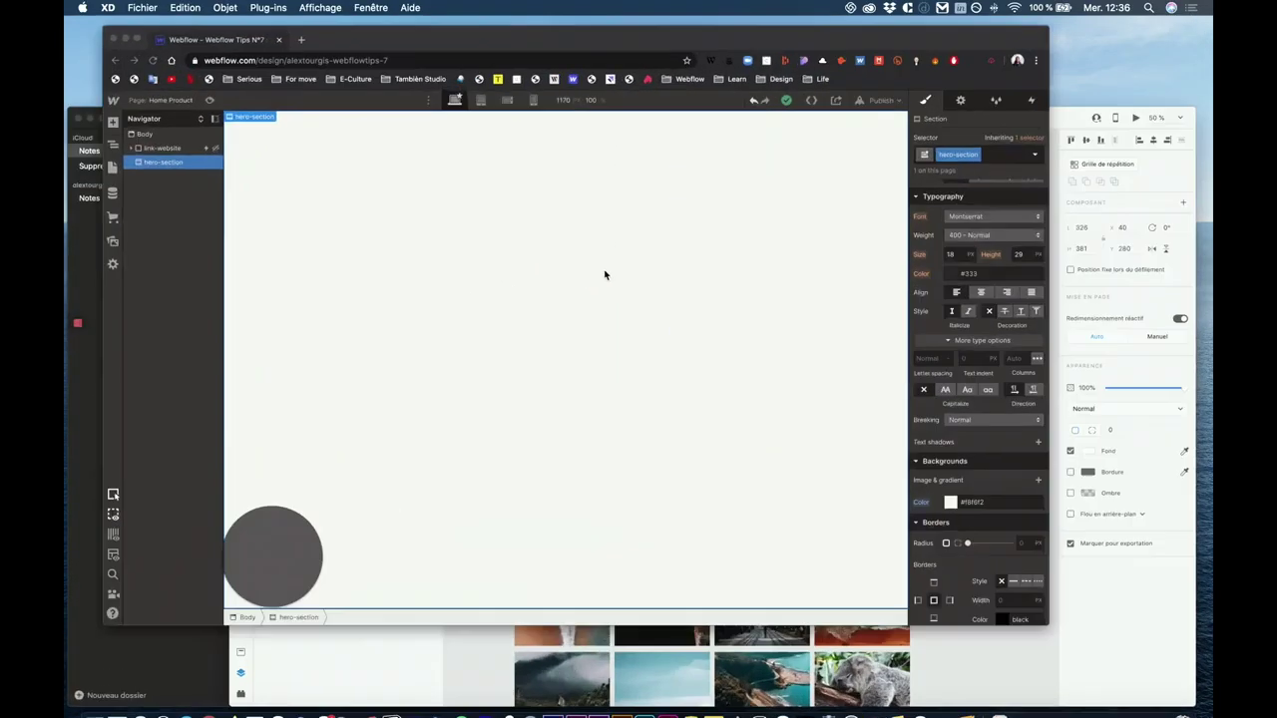
{"action": "left_click", "coordinate": [76, 130]}
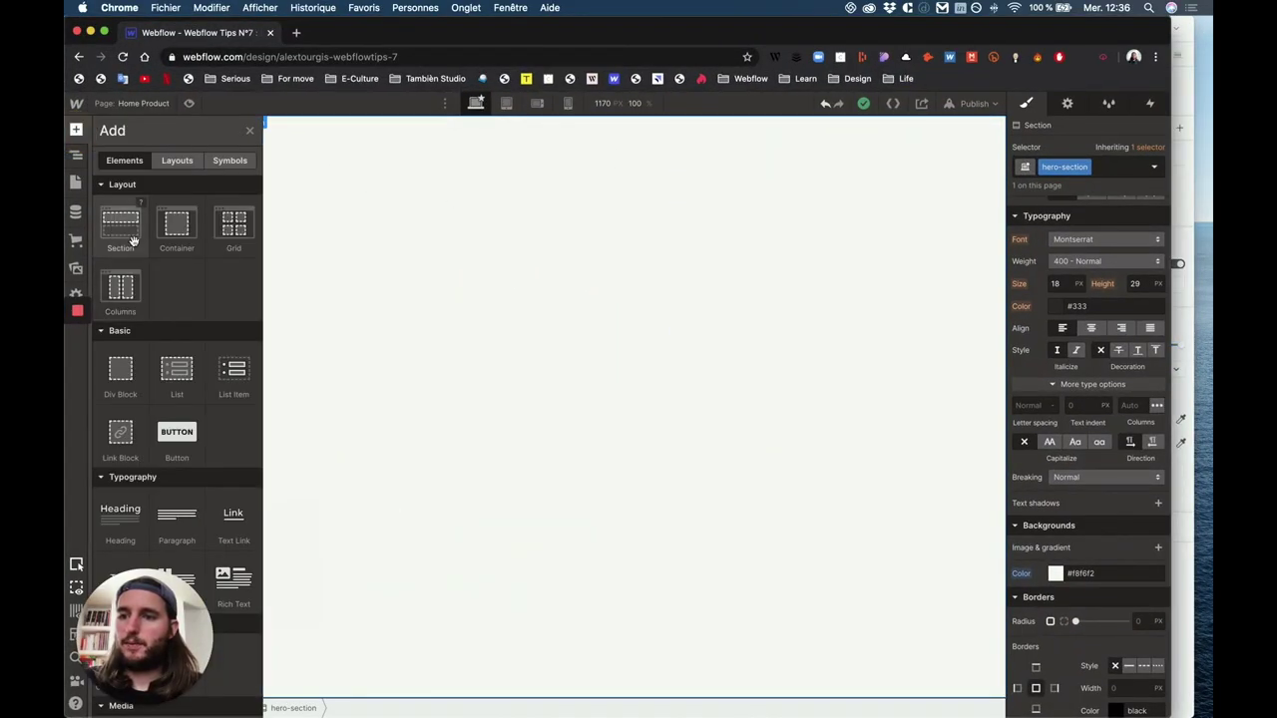
{"action": "left_click_drag", "start_coordinate": [119, 372], "coordinate": [433, 348]}
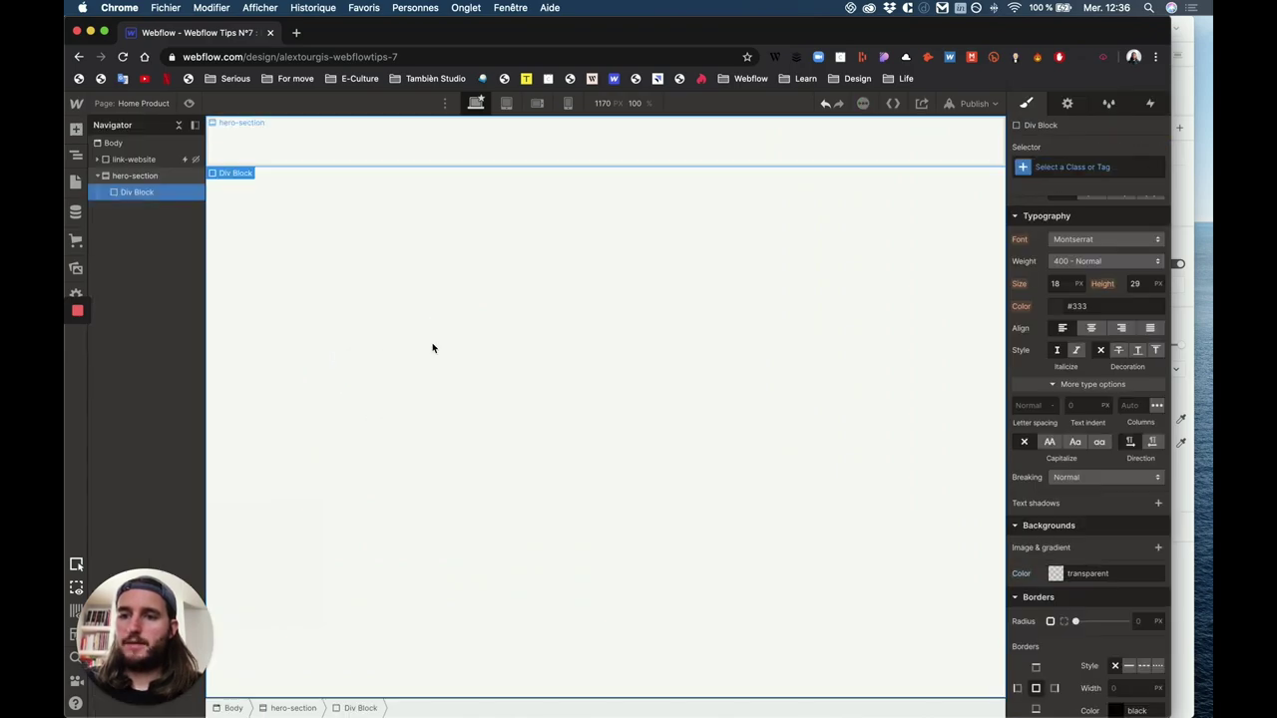
{"action": "left_click", "coordinate": [1117, 167]}
{"action": "type", "text": "ca"}
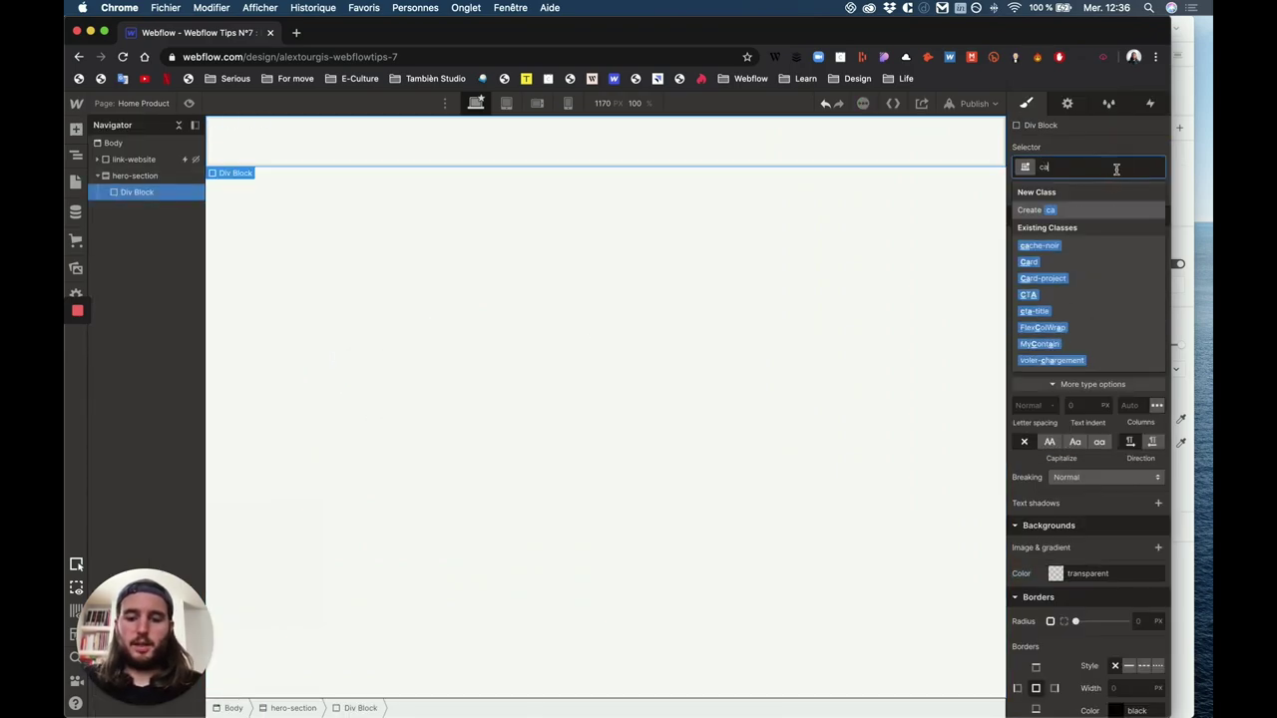
{"action": "type", "text": "rosuel"}
{"action": "key", "text": "Return"}
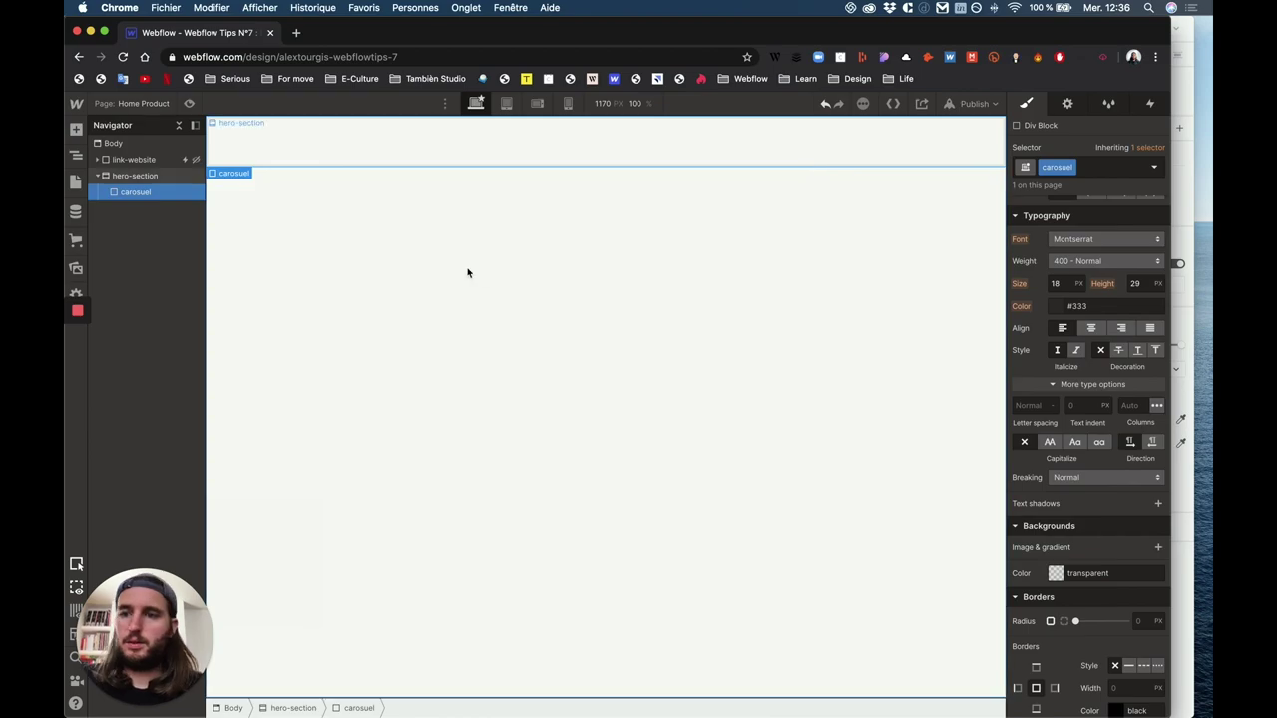
Add a div block inside the carosuel block and give it the new class "card-australia".
{"action": "left_click", "coordinate": [76, 129]}
{"action": "left_click_drag", "start_coordinate": [119, 379], "coordinate": [319, 165]}
{"action": "left_click", "coordinate": [1074, 165]}
{"action": "type", "text": "card"}
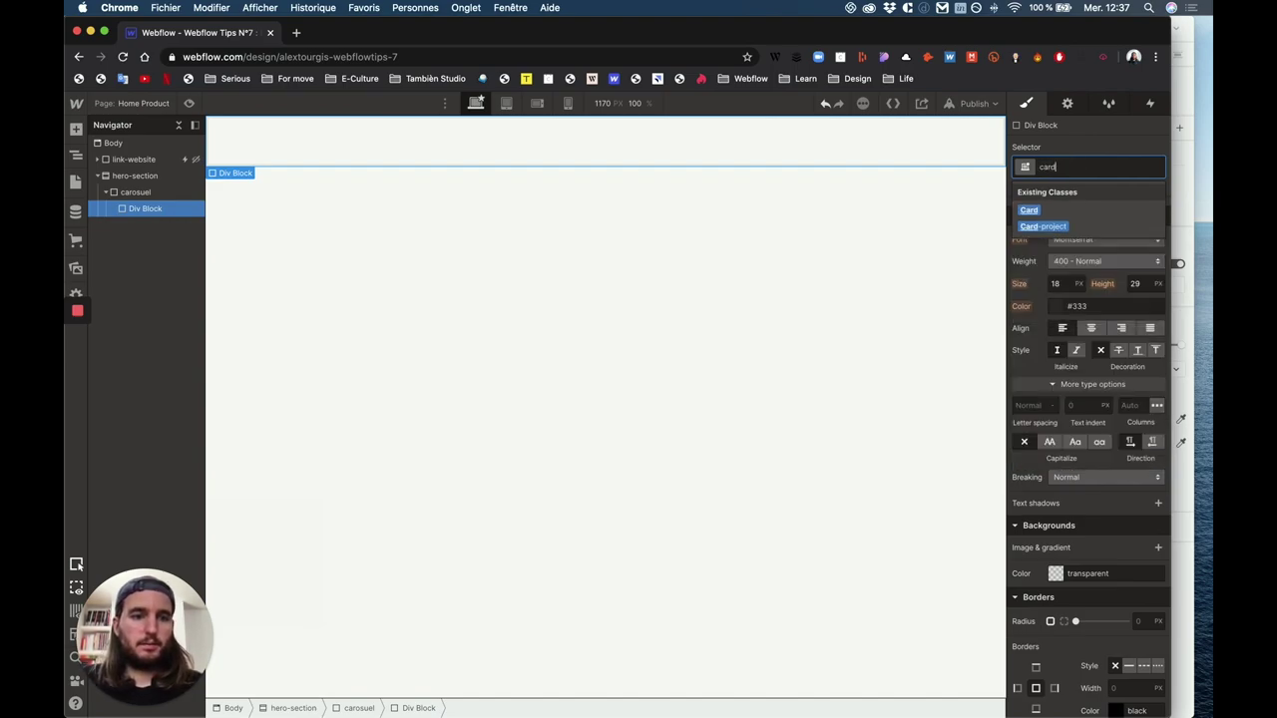
{"action": "type", "text": "-"}
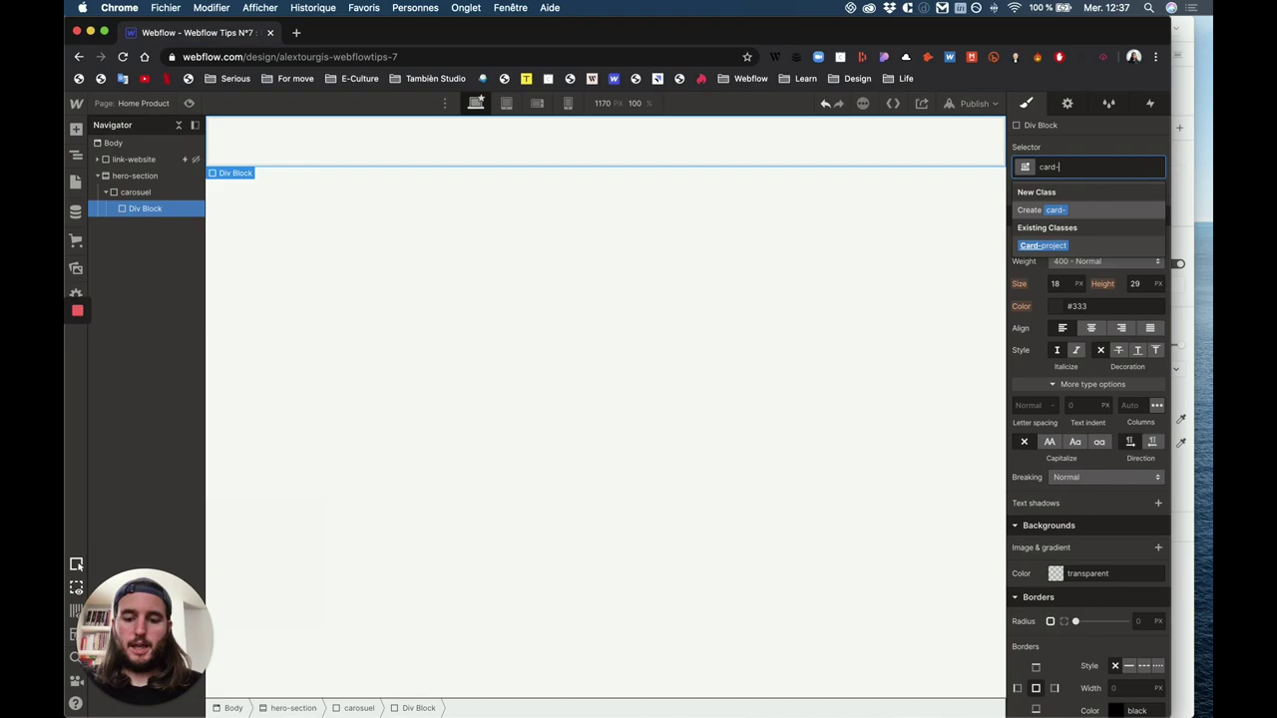
{"action": "type", "text": "aust"}
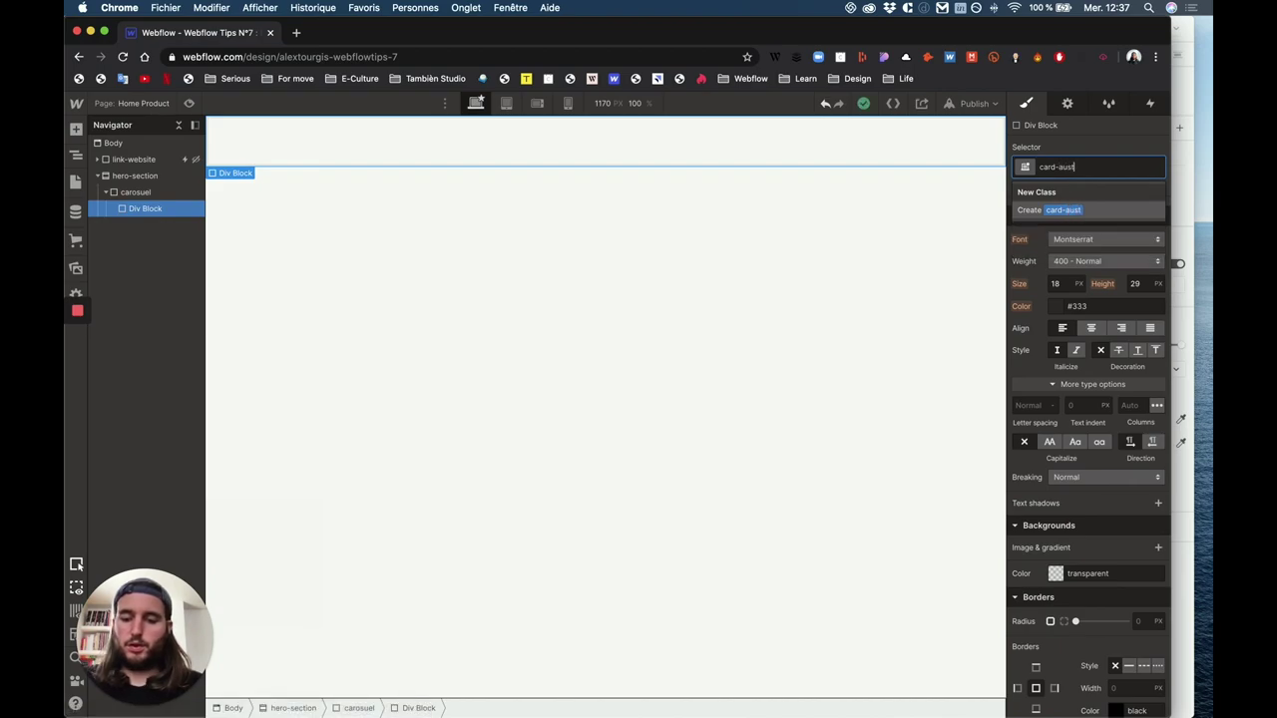
{"action": "type", "text": "ralia"}
{"action": "key", "text": "Return"}
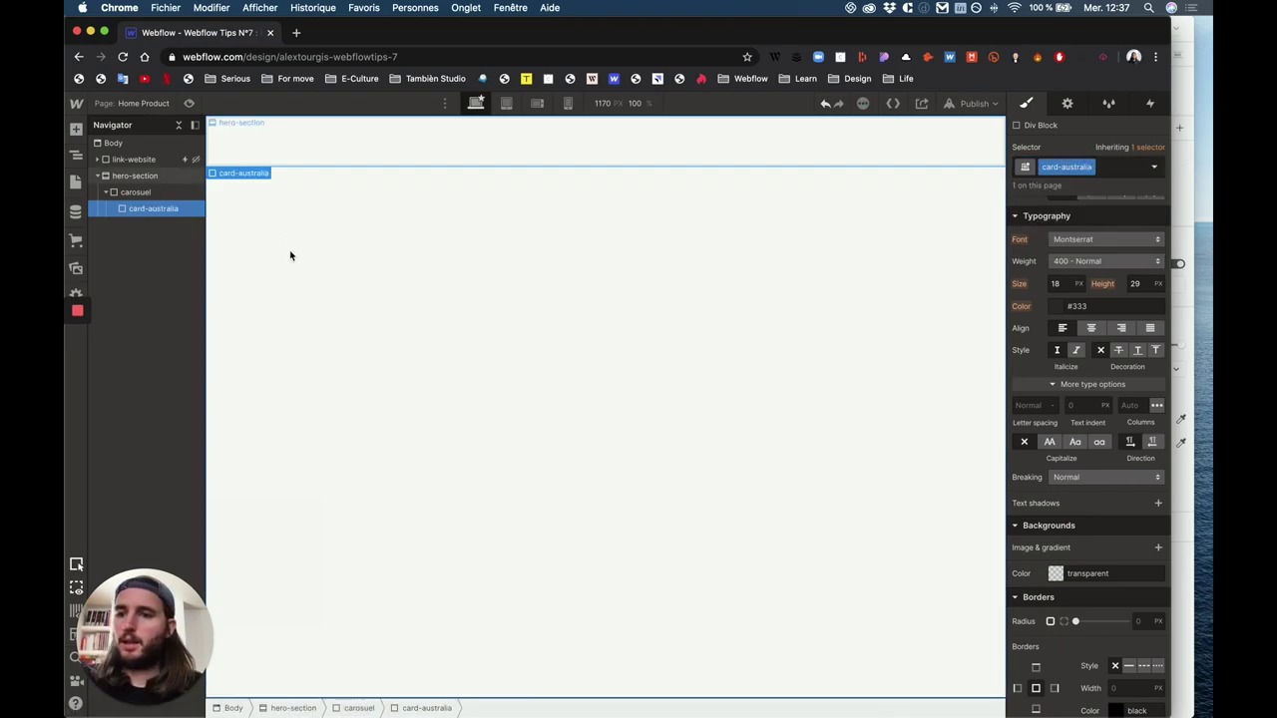
Correct the carosuel block's class name to "carousel".
{"action": "left_click", "coordinate": [137, 192]}
{"action": "left_click", "coordinate": [1058, 166]}
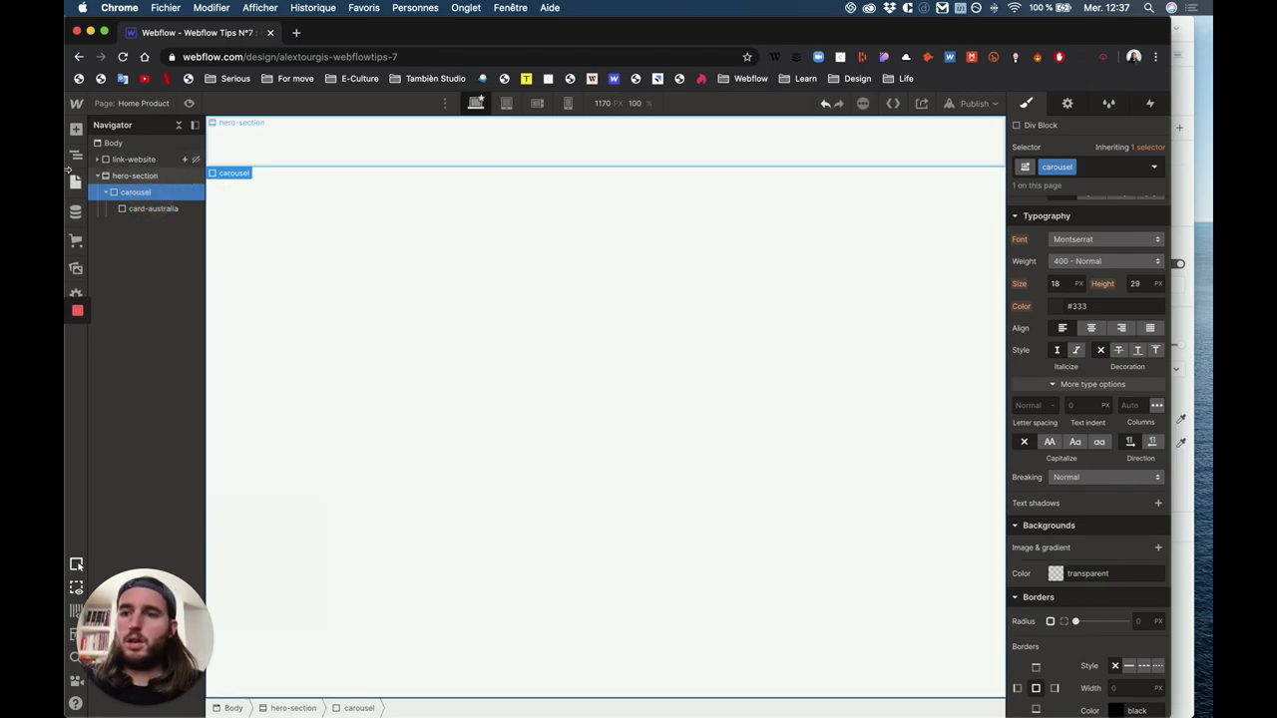
Set hero-section's display to Flex, with align and justify both set to center.
{"action": "left_click", "coordinate": [131, 175]}
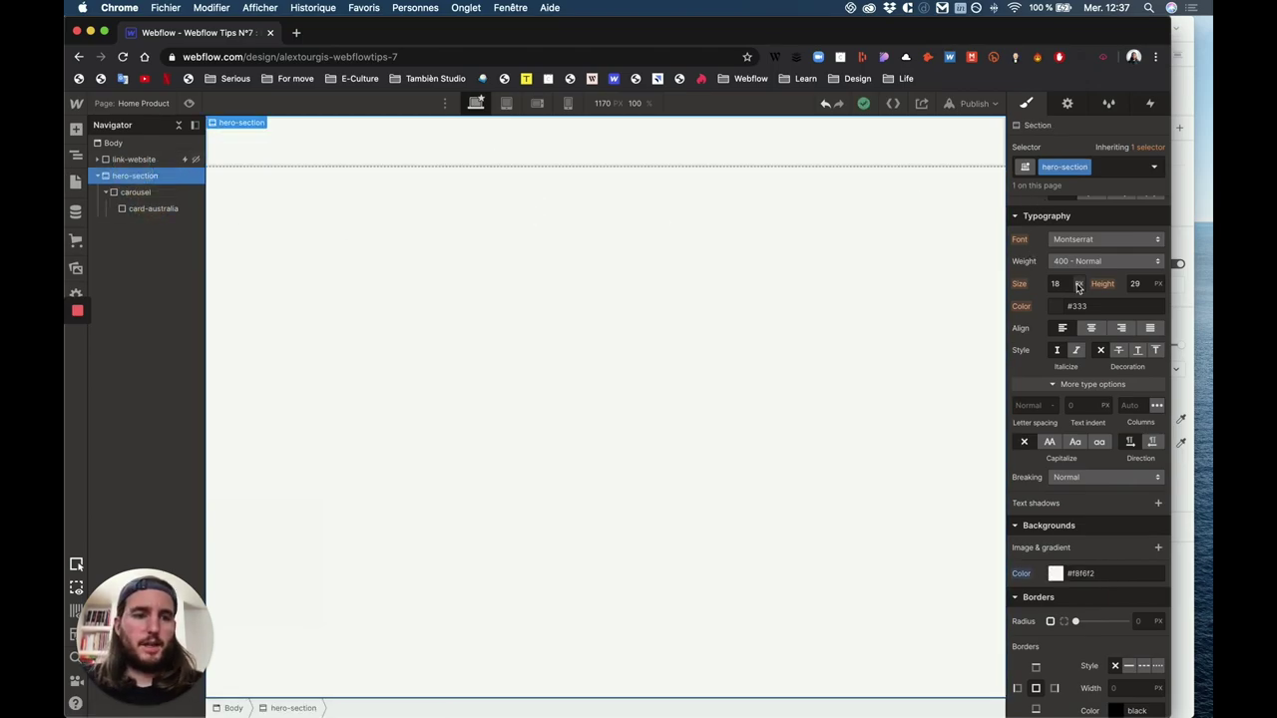
{"action": "scroll", "coordinate": [1077, 289], "scroll_direction": "up", "scroll_amount": 5}
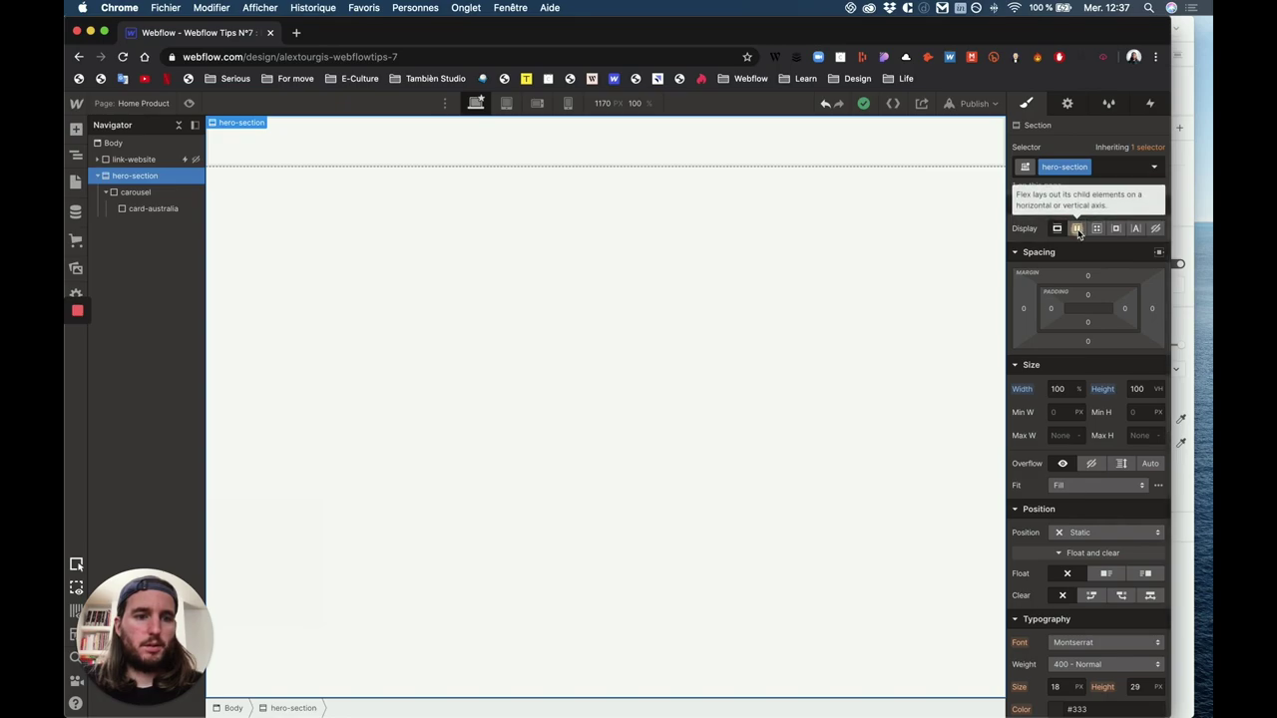
{"action": "left_click", "coordinate": [1077, 229]}
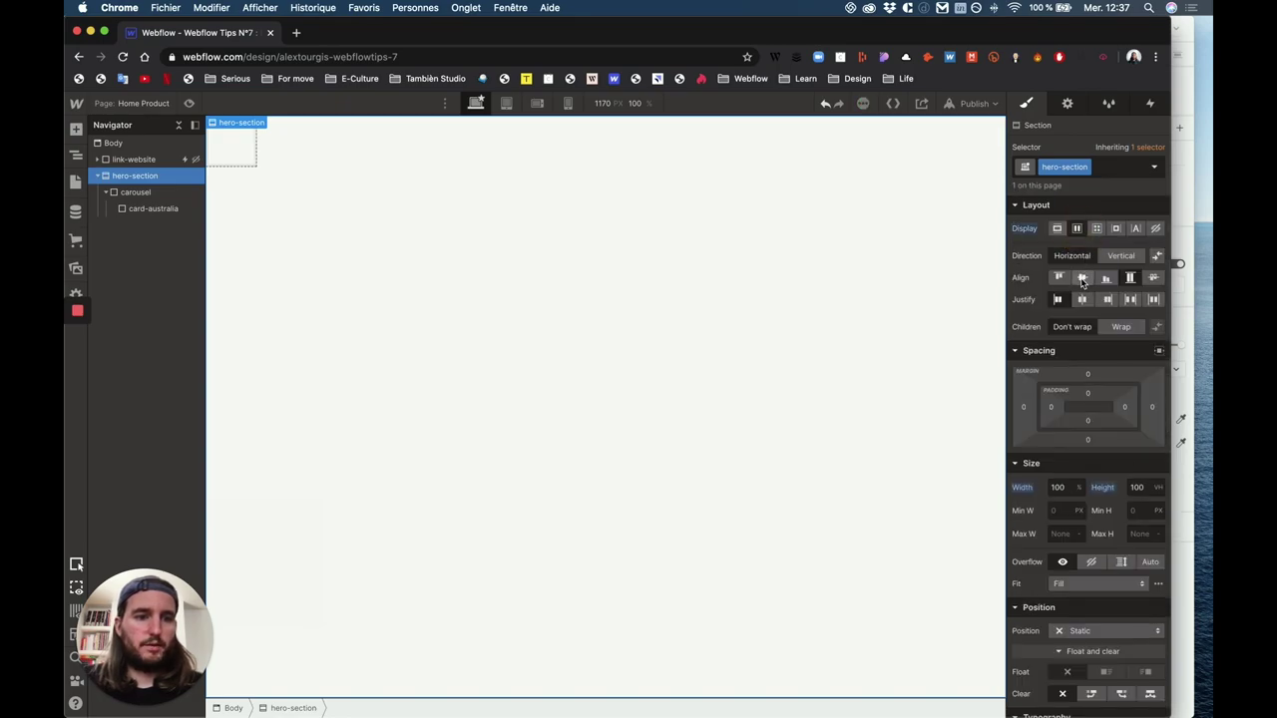
{"action": "left_click", "coordinate": [1082, 281]}
{"action": "left_click", "coordinate": [1085, 301]}
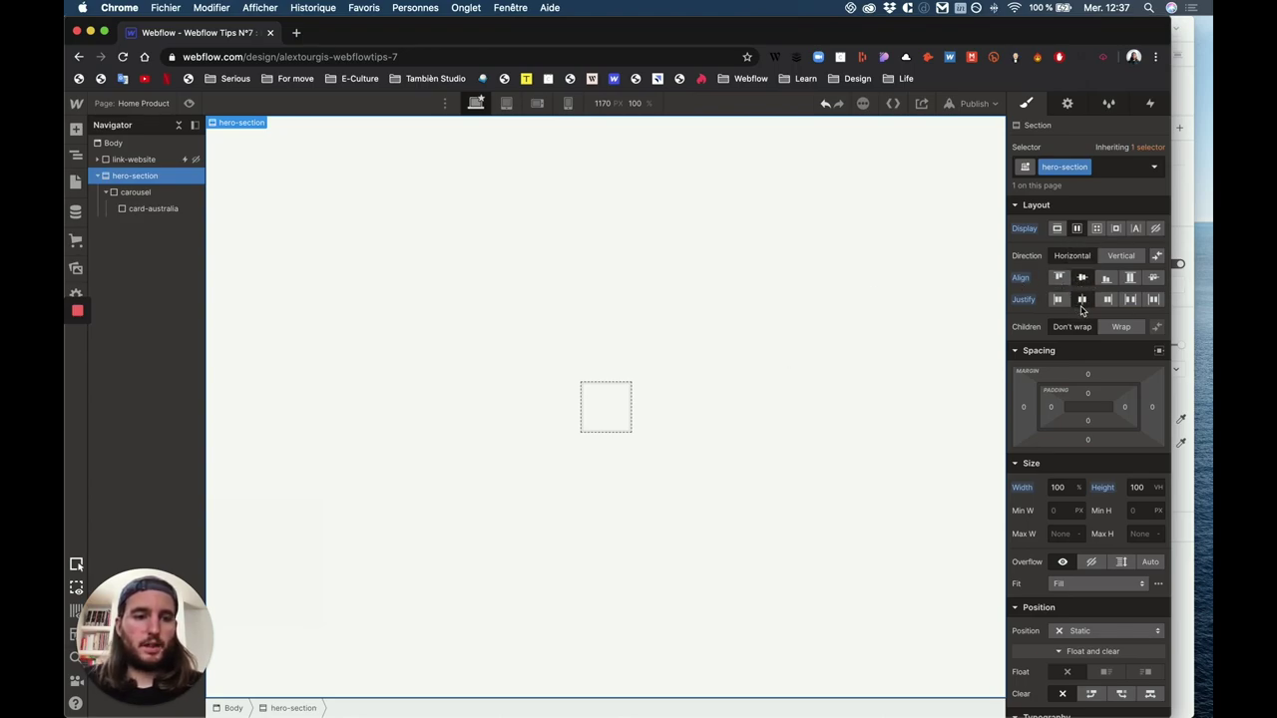
Set hero-section's justify option to start so the carousel sits at the section's left edge.
{"action": "left_click", "coordinate": [136, 192]}
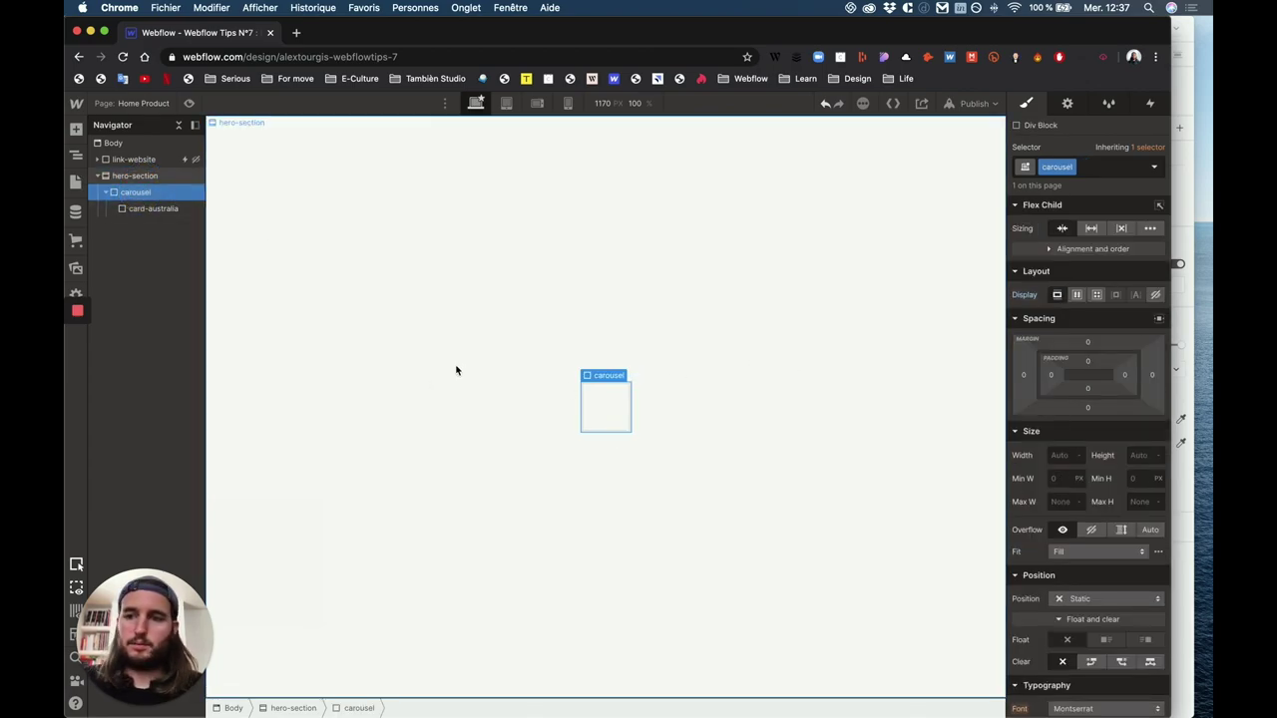
{"action": "left_click", "coordinate": [129, 176]}
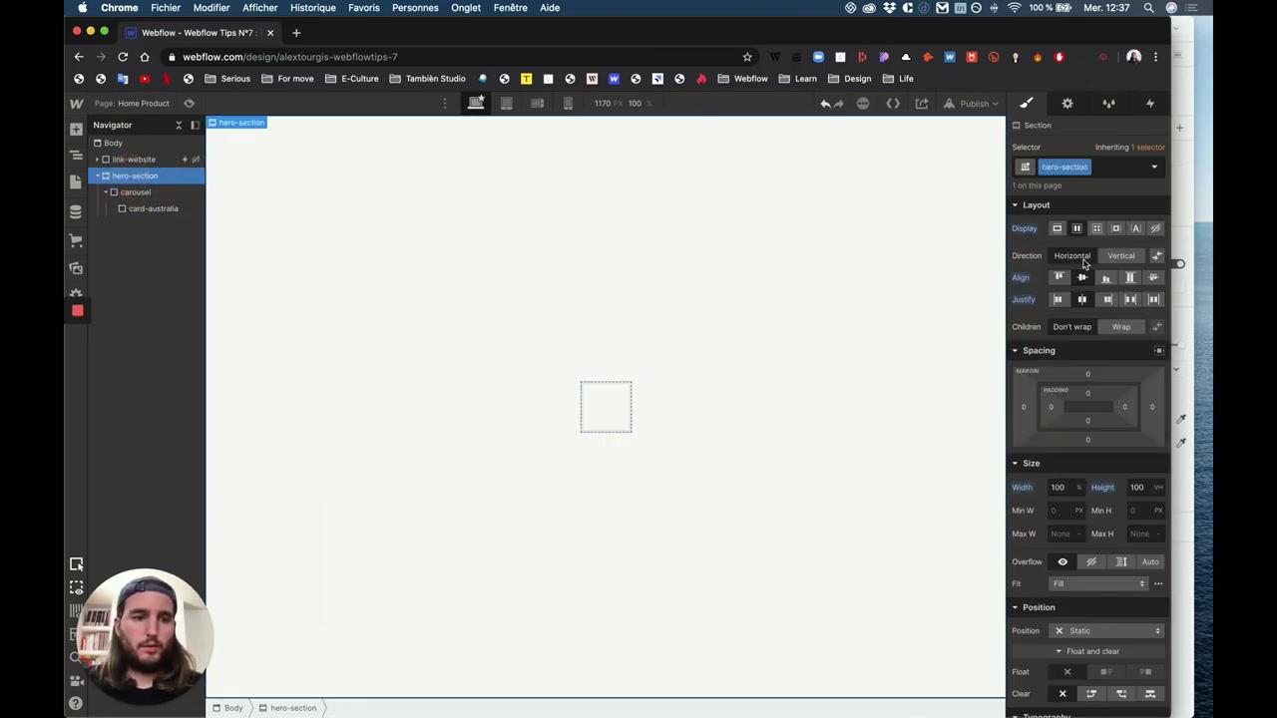
{"action": "left_click", "coordinate": [1059, 300]}
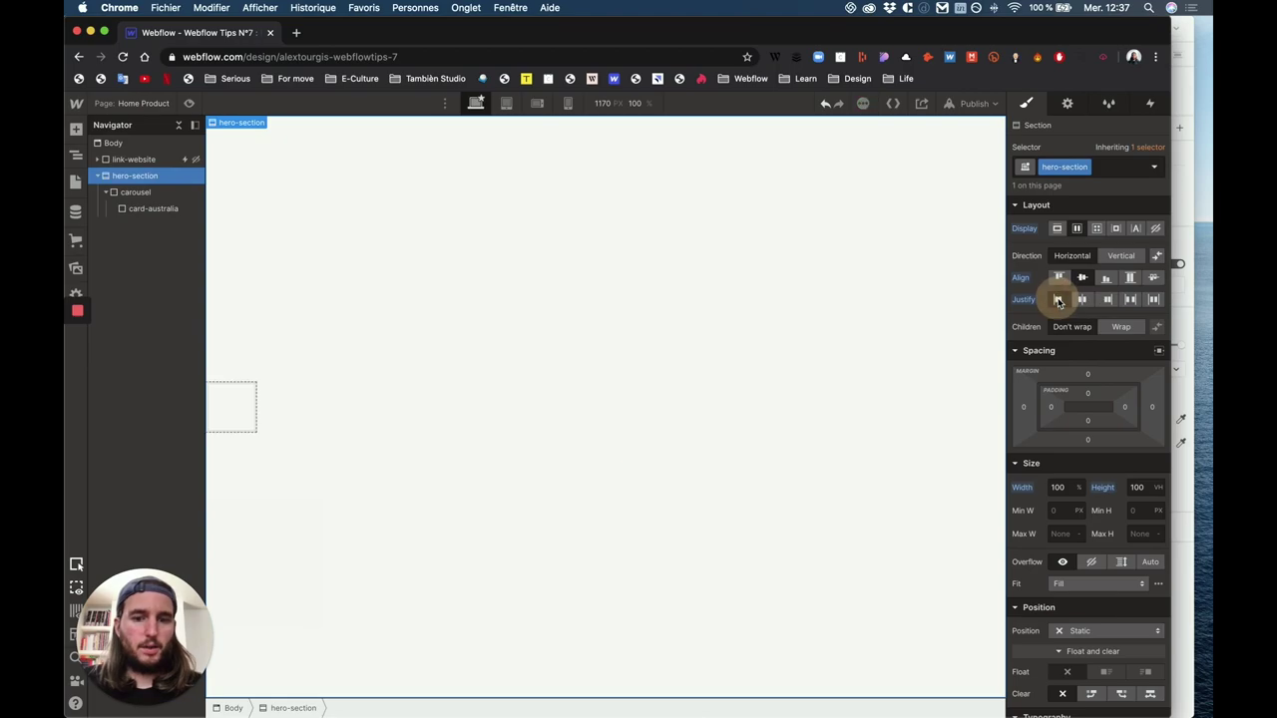
Add an image element inside card-australia and assign it the coastal road photo from the assets.
{"action": "left_click", "coordinate": [136, 194]}
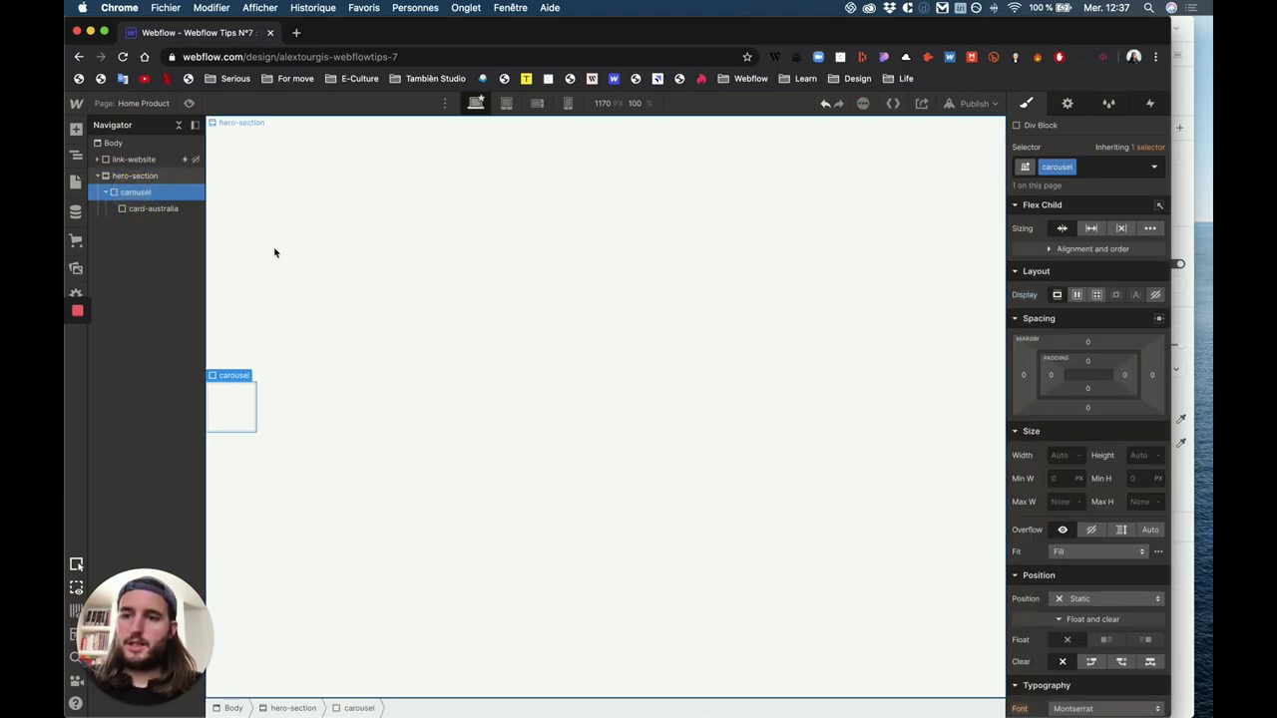
{"action": "left_click", "coordinate": [171, 211]}
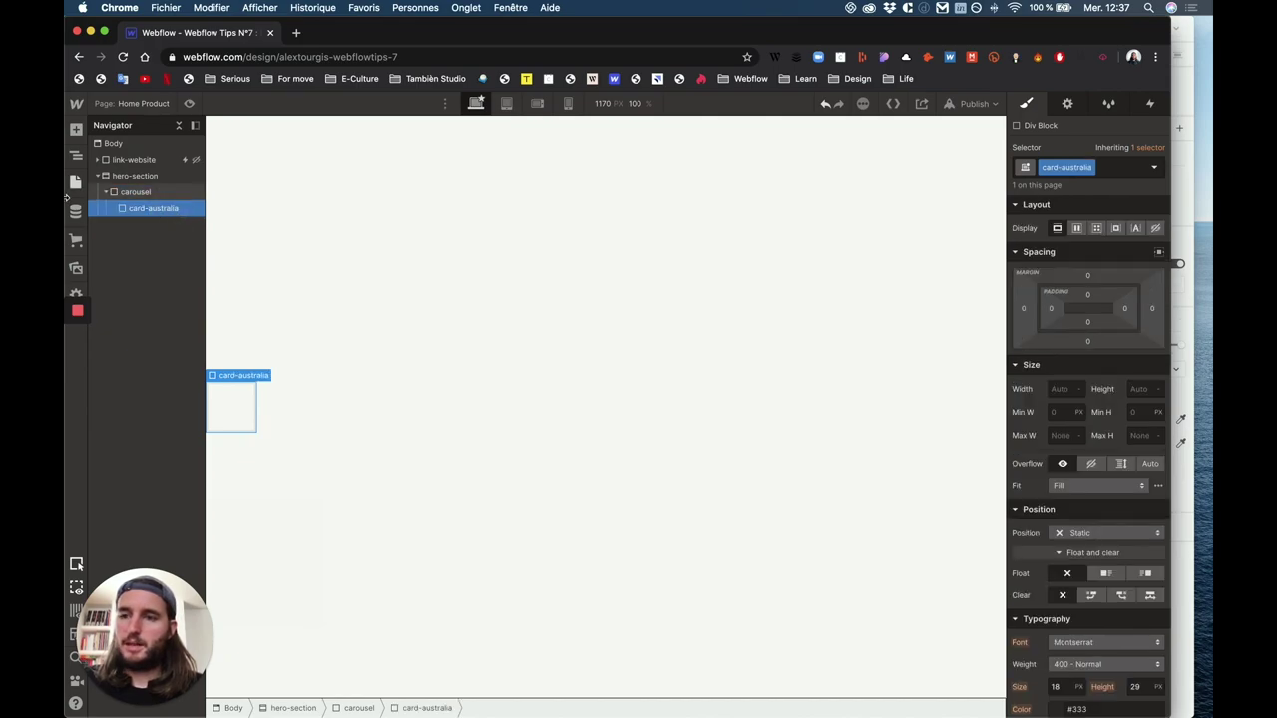
{"action": "left_click", "coordinate": [76, 128]}
{"action": "scroll", "coordinate": [128, 485], "scroll_direction": "down", "scroll_amount": 5}
{"action": "scroll", "coordinate": [128, 485], "scroll_direction": "down", "scroll_amount": 6}
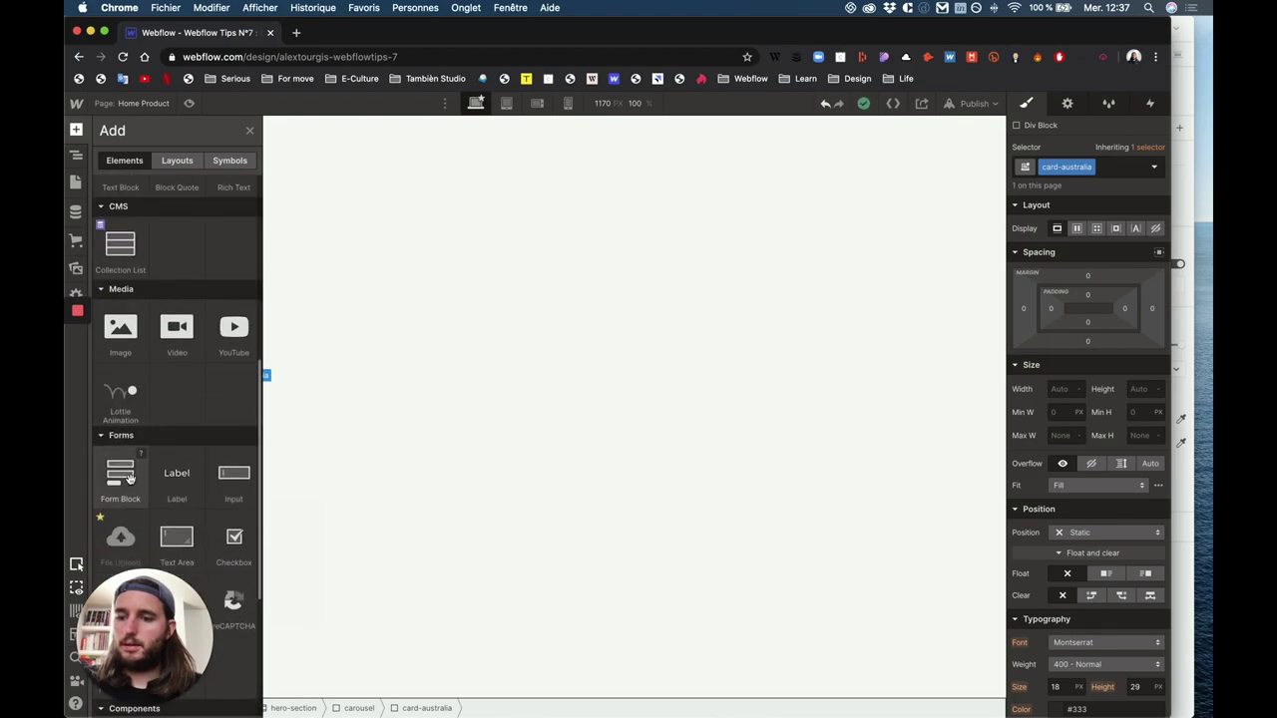
{"action": "scroll", "coordinate": [141, 415], "scroll_direction": "down", "scroll_amount": 5}
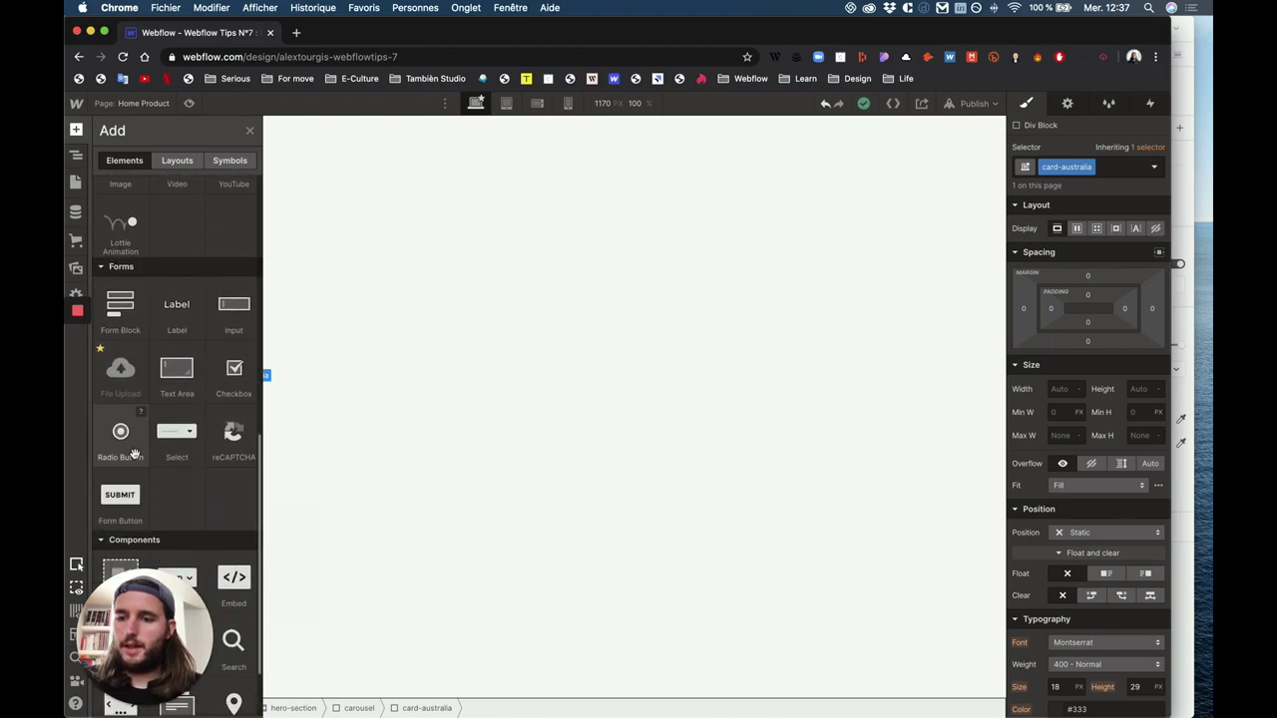
{"action": "scroll", "coordinate": [123, 481], "scroll_direction": "up", "scroll_amount": 6}
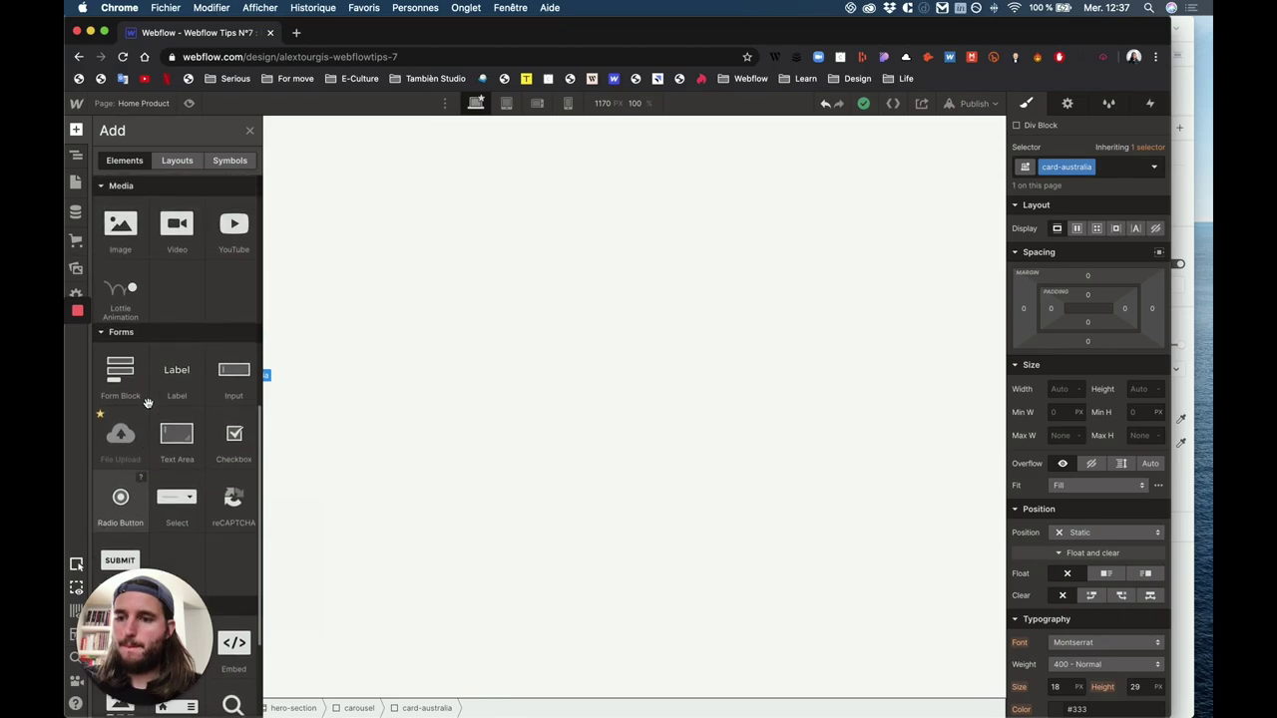
{"action": "left_click_drag", "start_coordinate": [129, 340], "coordinate": [267, 398]}
{"action": "left_click", "coordinate": [312, 494]}
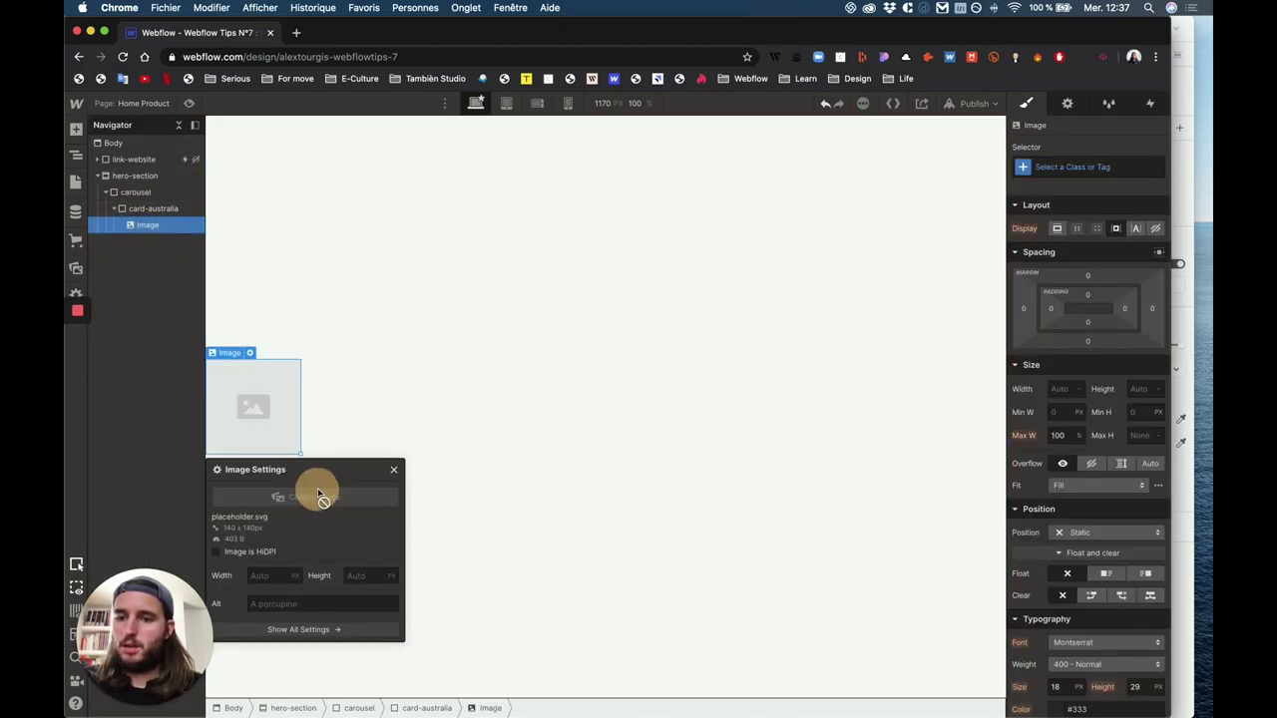
{"action": "left_click", "coordinate": [110, 245]}
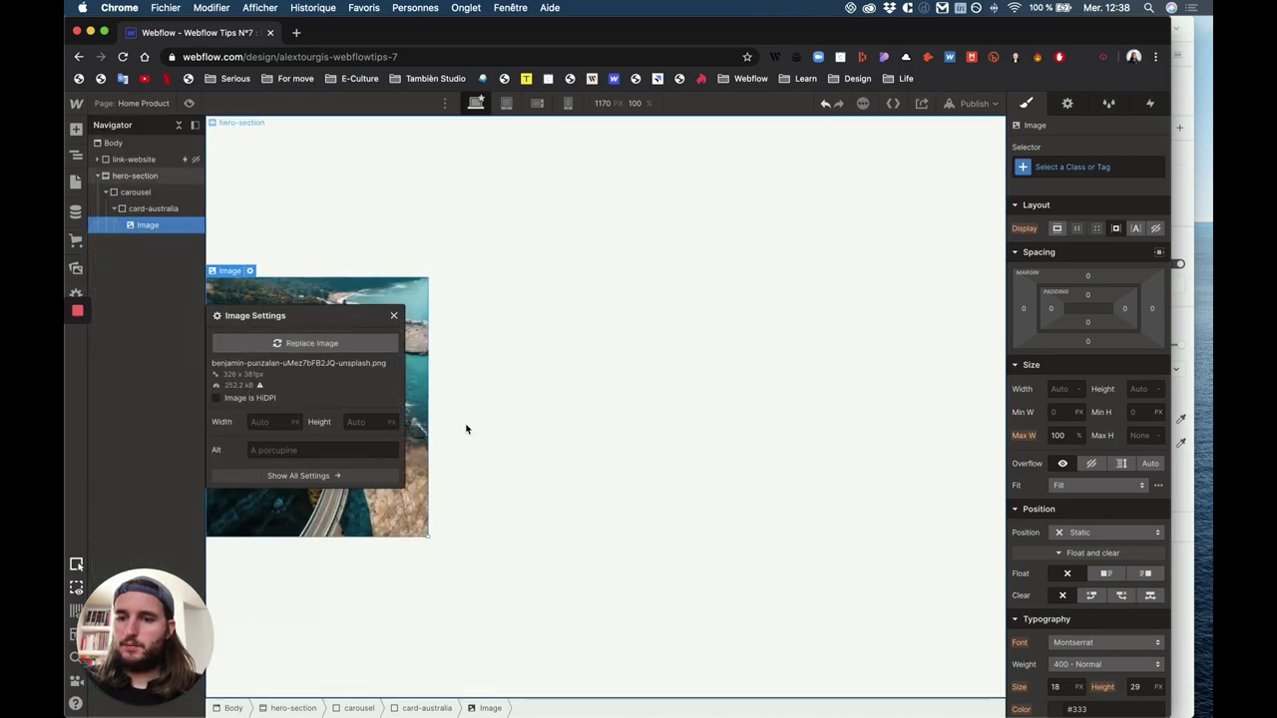
{"action": "left_click", "coordinate": [405, 319]}
Duplicate the card-australia block inside the carousel and set the carousel's display to Flex.
{"action": "left_click", "coordinate": [148, 210]}
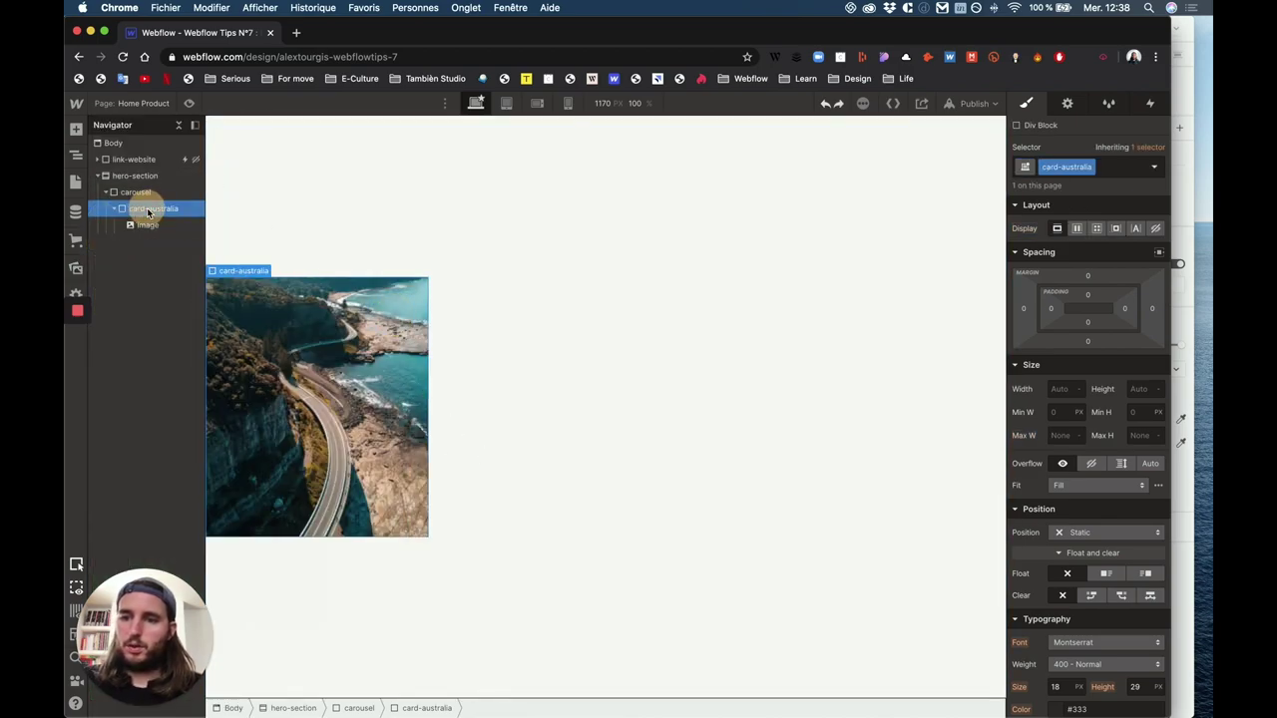
{"action": "left_click", "coordinate": [119, 209]}
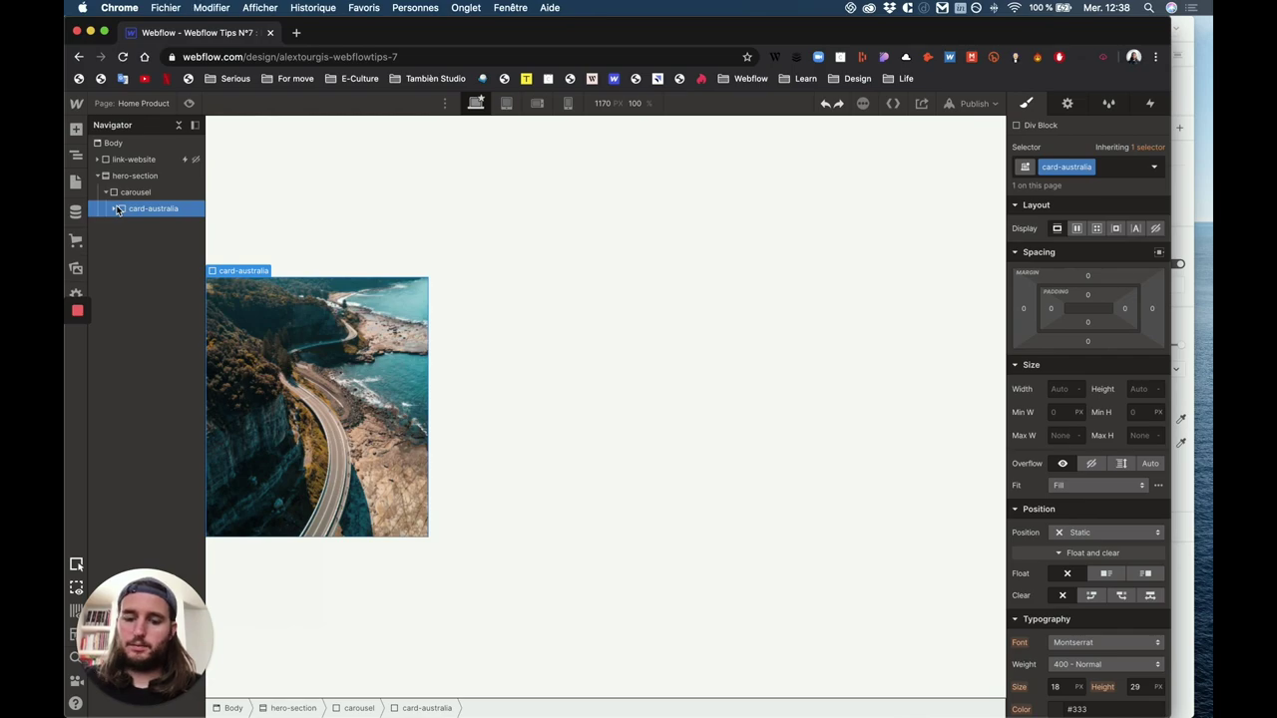
{"action": "key", "text": "super+d"}
{"action": "left_click", "coordinate": [134, 191]}
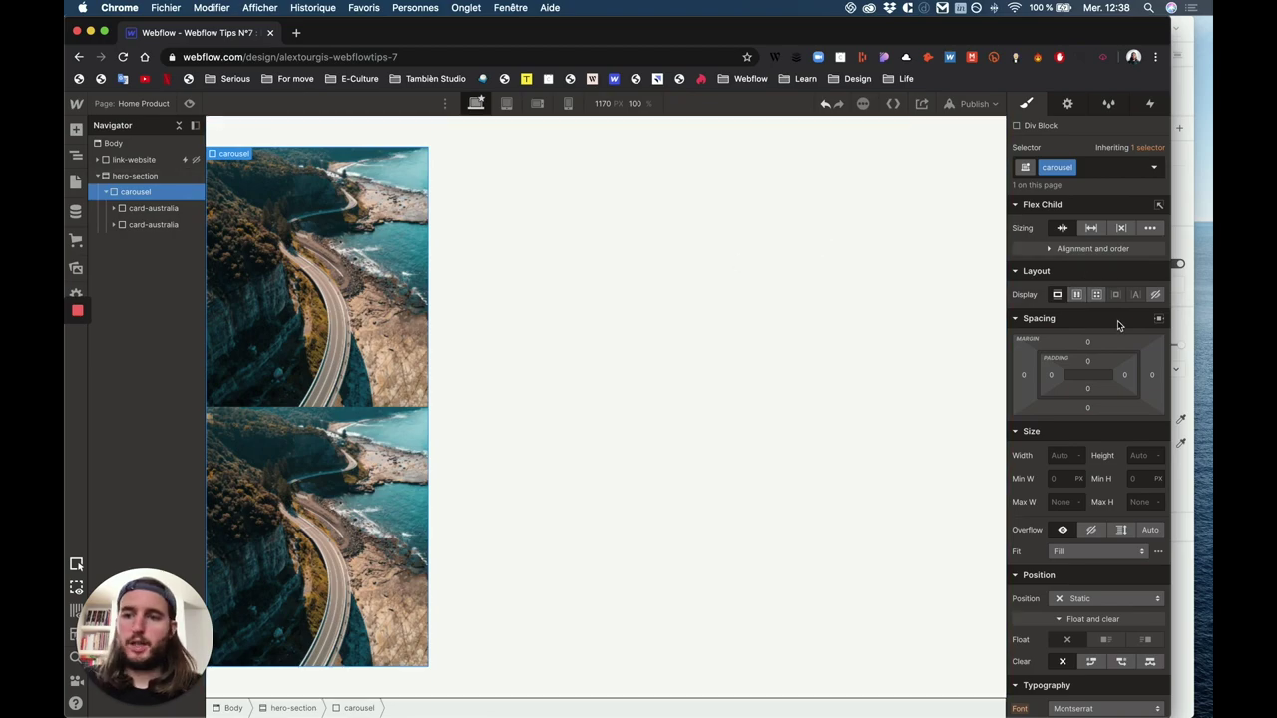
{"action": "left_click", "coordinate": [1077, 292]}
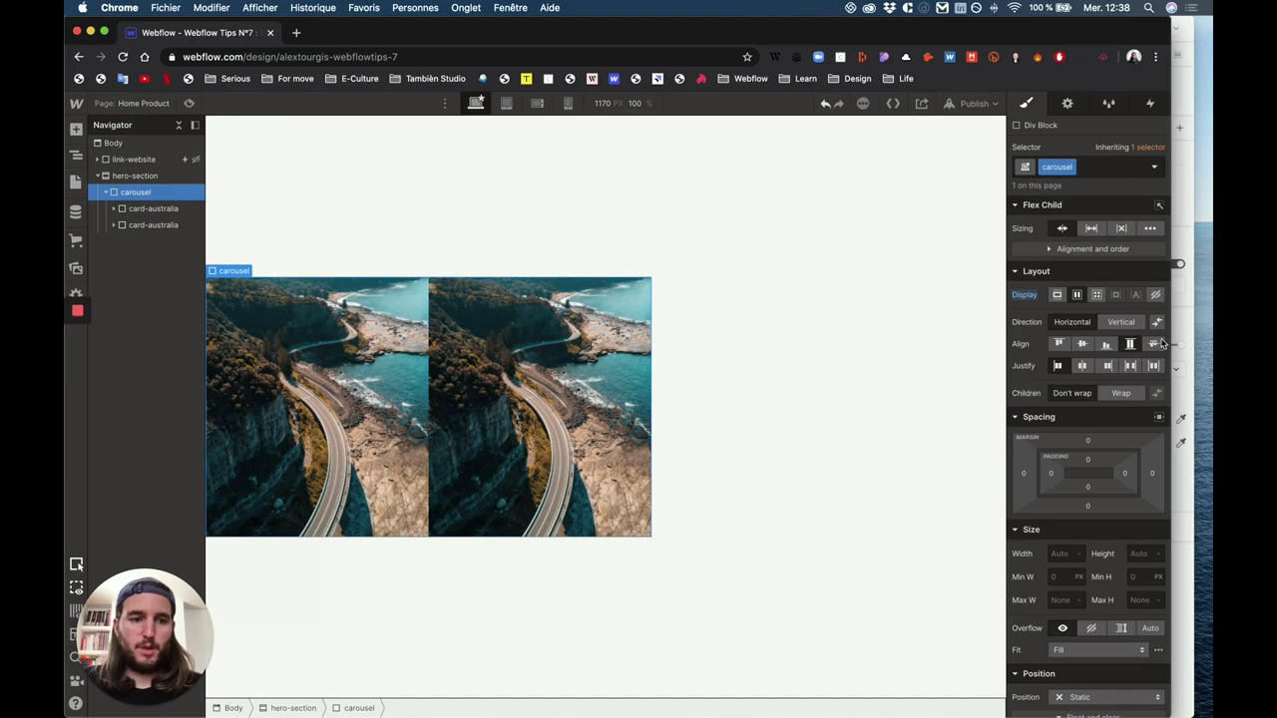
Set card-australia's right margin to 20 px, using the gap between cards in the XD mockup as reference.
{"action": "left_click", "coordinate": [151, 225]}
{"action": "left_click", "coordinate": [151, 208]}
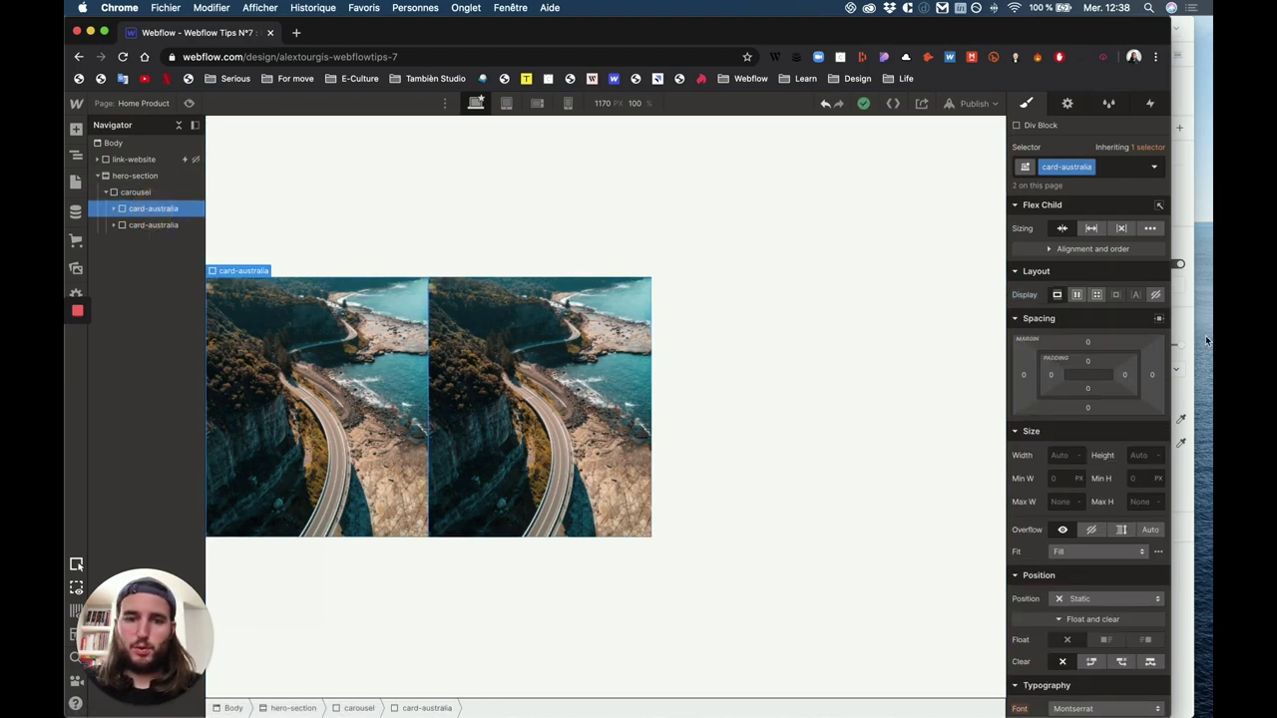
{"action": "left_click_drag", "start_coordinate": [1152, 375], "coordinate": [1162, 373]}
{"action": "key", "text": "ctrl+Up"}
{"action": "left_click", "coordinate": [728, 288]}
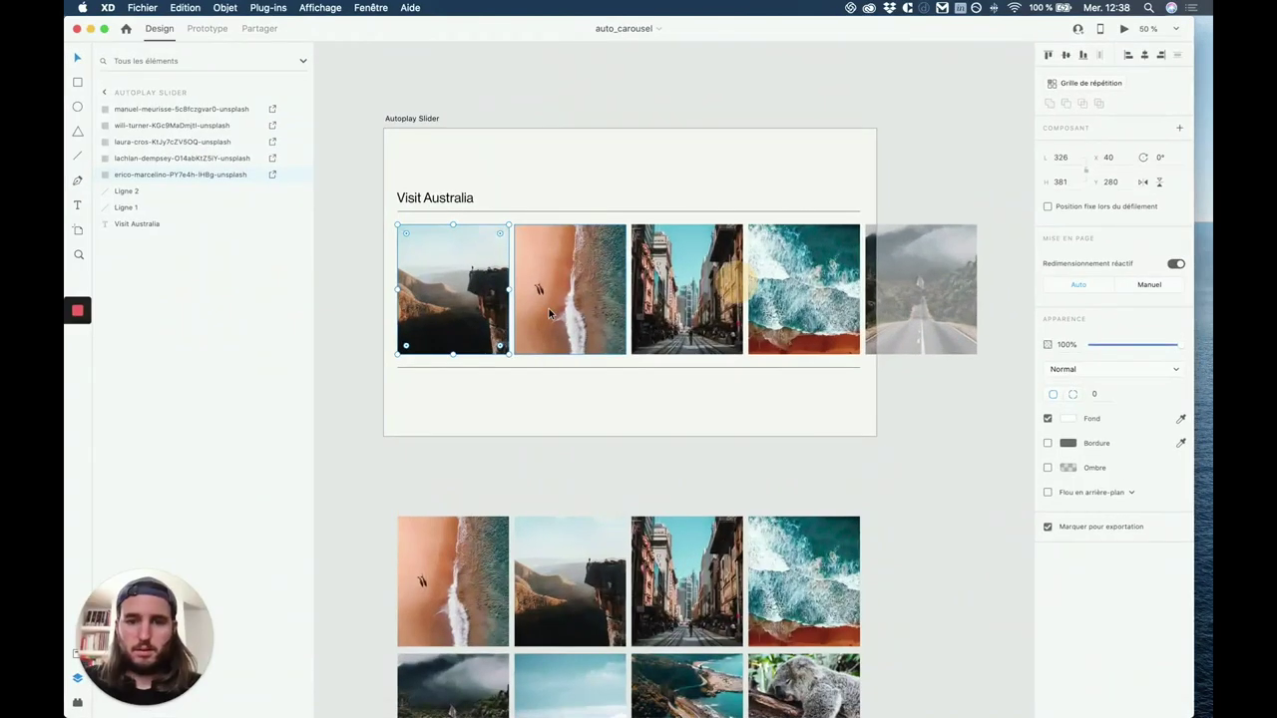
{"action": "left_click", "coordinate": [484, 306]}
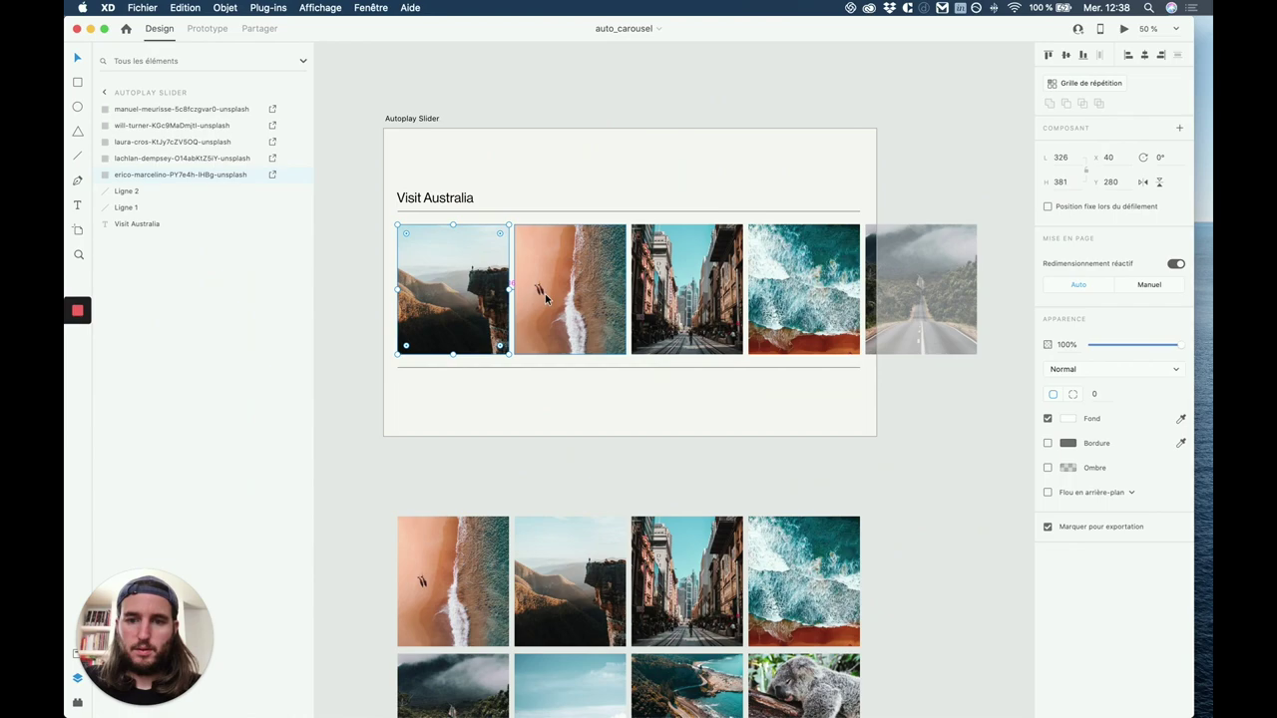
{"action": "key", "text": "ctrl+Up"}
{"action": "left_click", "coordinate": [479, 299]}
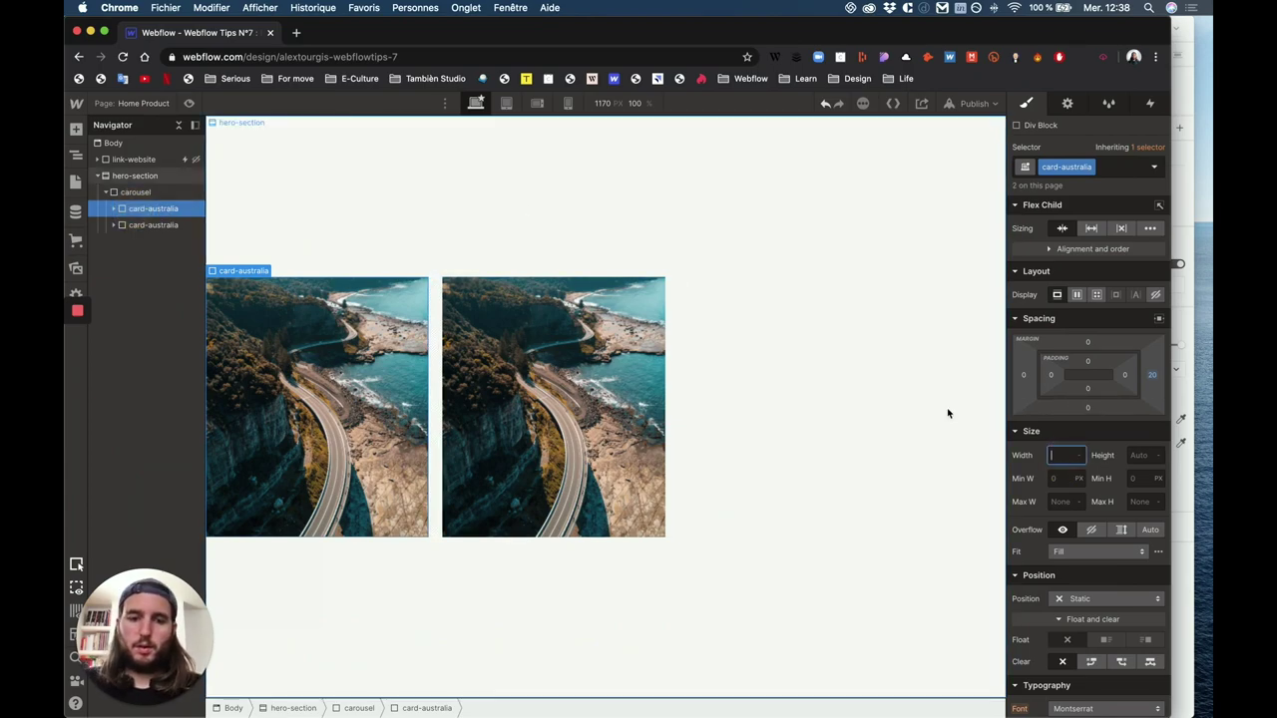
Check the card size in the XD mockup, set card-australia's width to 326 px, and try a 381 px height before setting it to 450 px.
{"action": "key", "text": "ctrl+Up"}
{"action": "left_click", "coordinate": [897, 312]}
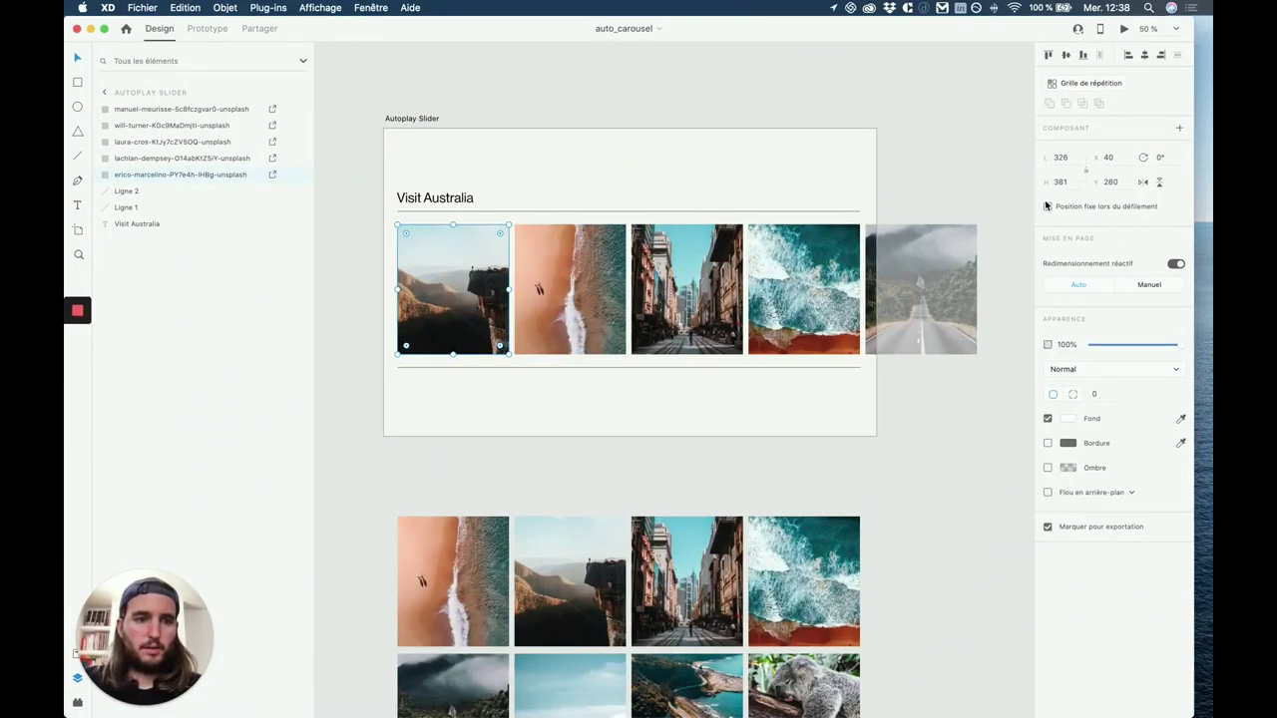
{"action": "key", "text": "ctrl+Up"}
{"action": "left_click", "coordinate": [544, 291]}
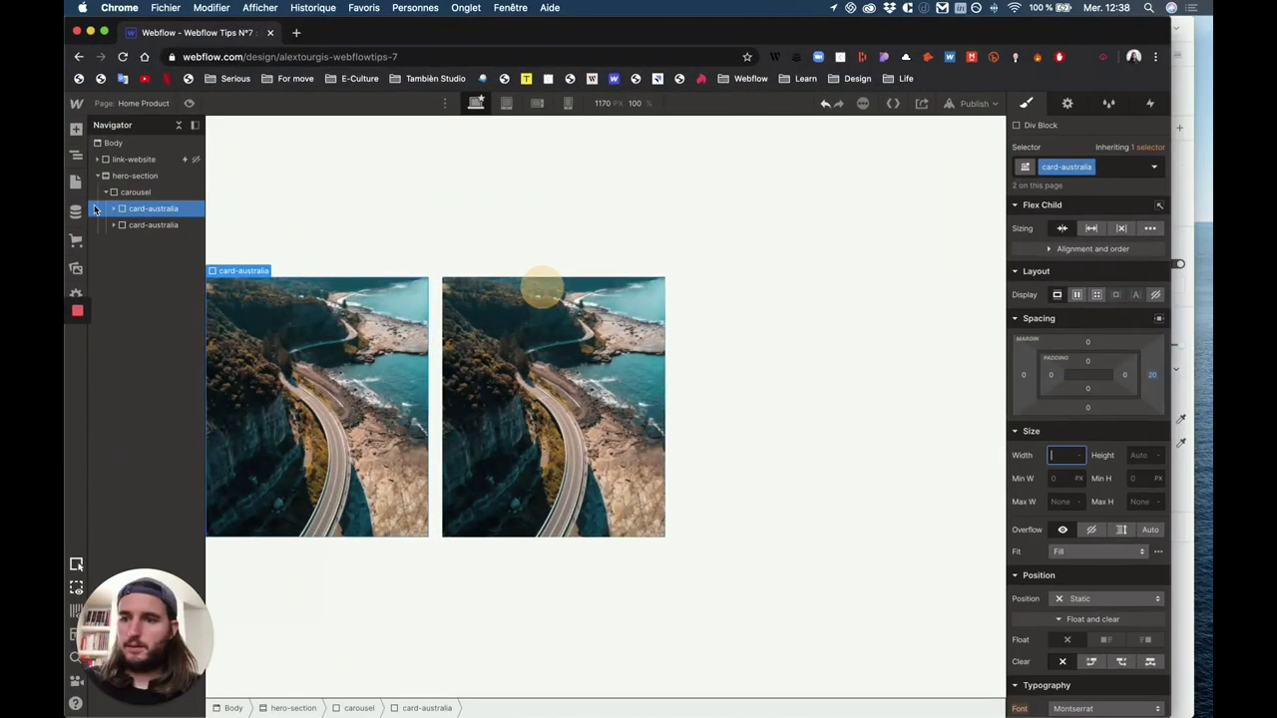
{"action": "left_click", "coordinate": [1068, 452]}
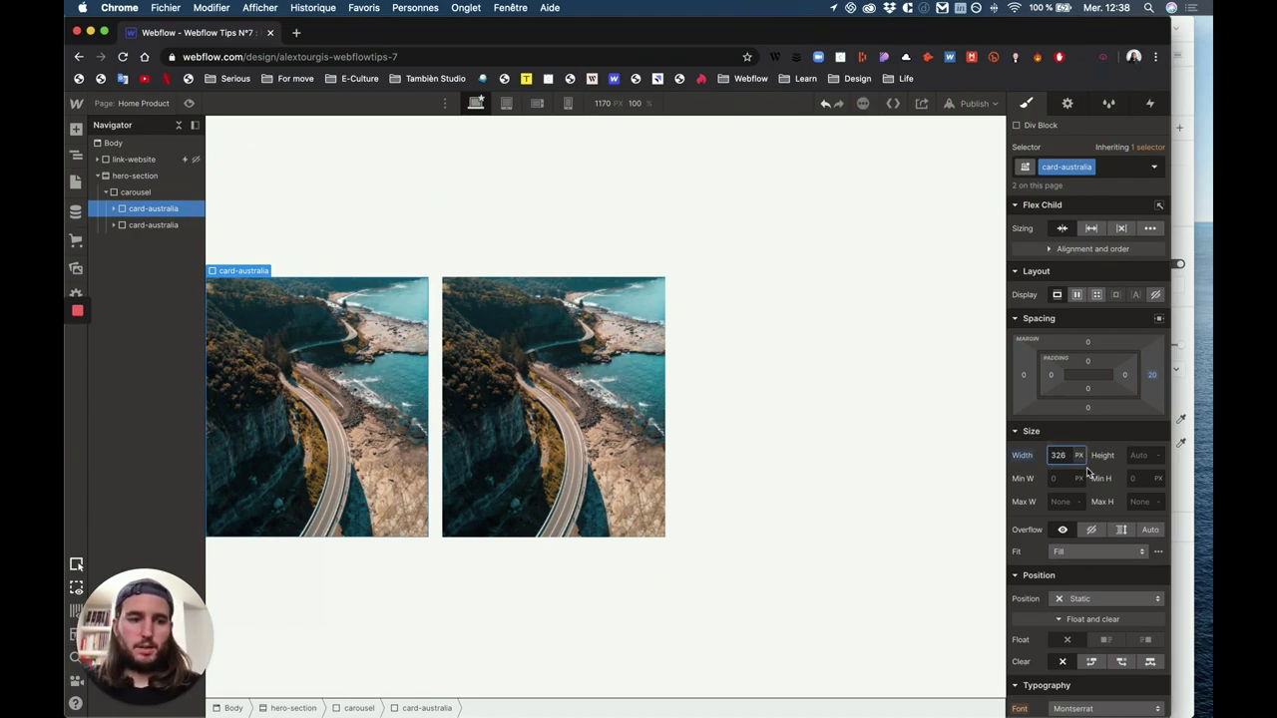
{"action": "left_click", "coordinate": [1137, 456]}
{"action": "type", "text": "381"}
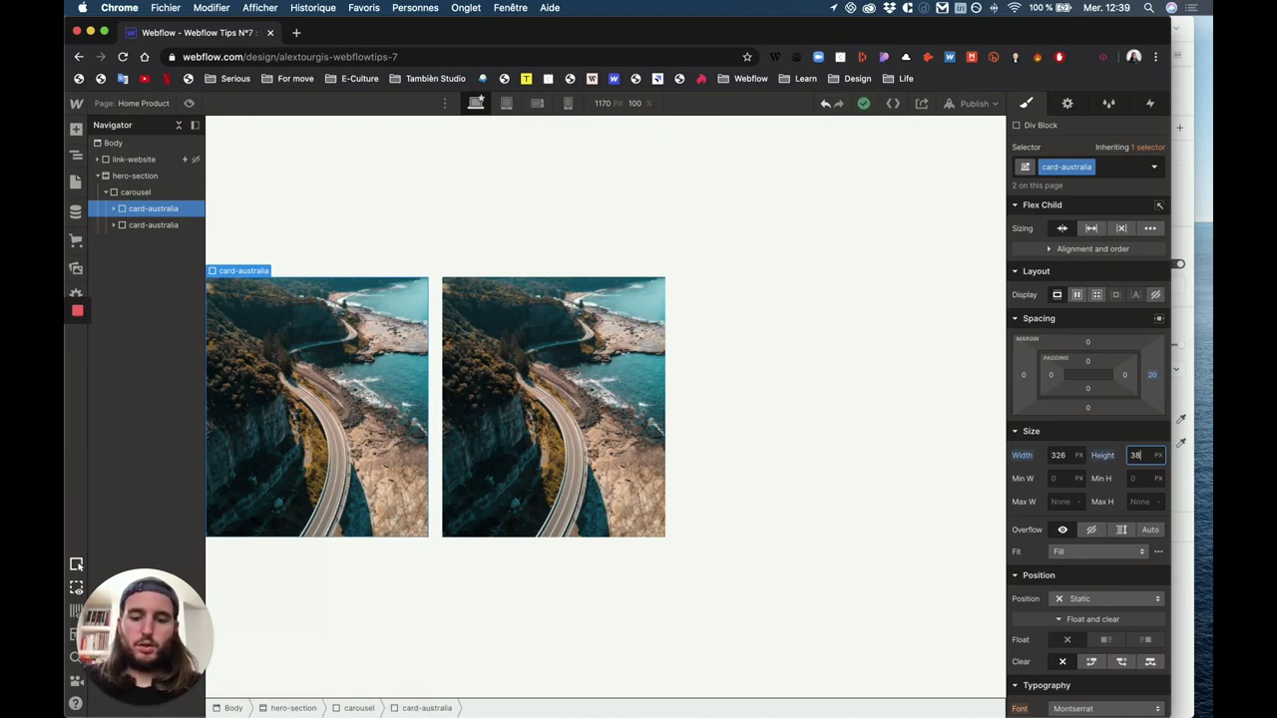
{"action": "key", "text": "Return"}
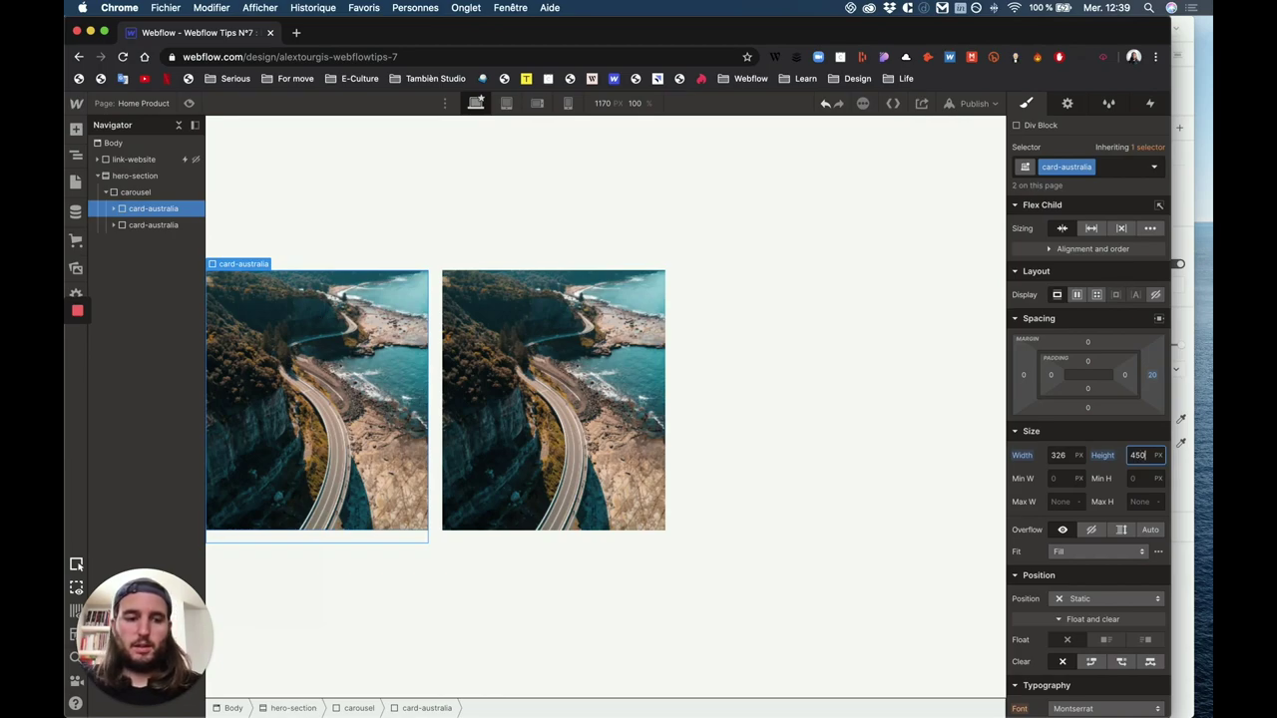
{"action": "key", "text": "Return"}
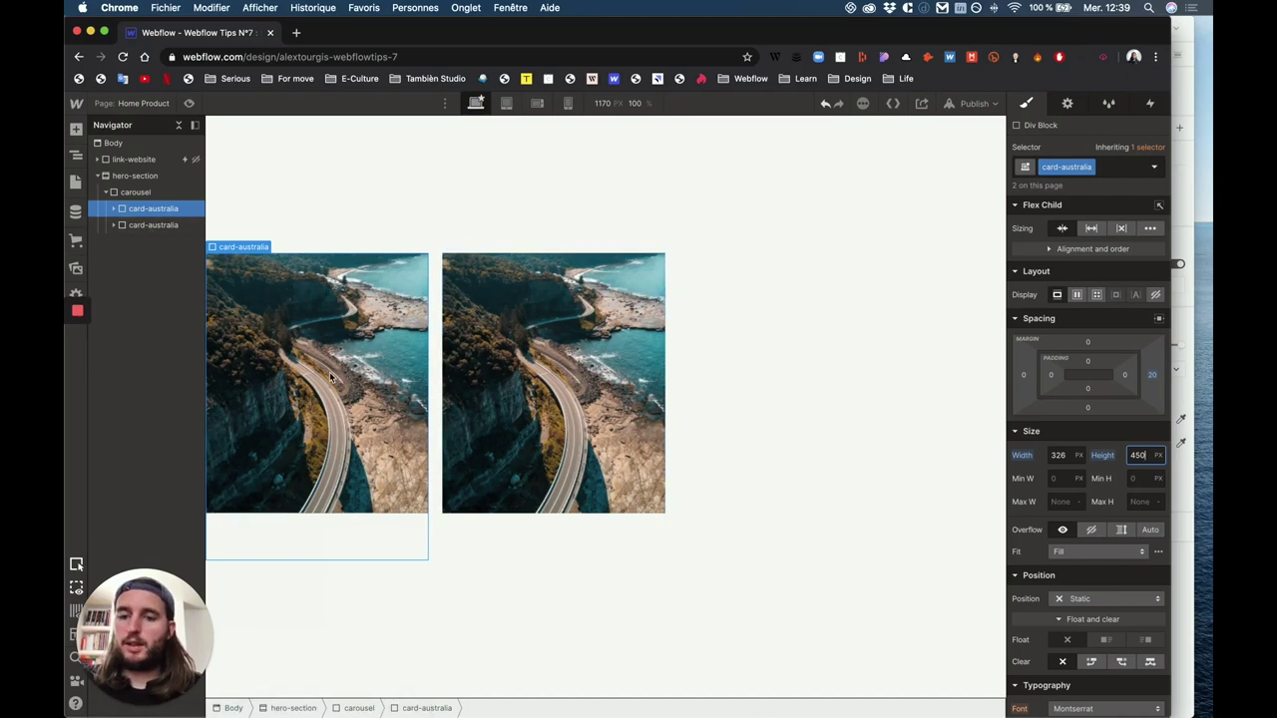
Give the image inside the first card-australia block the new class image-card.
{"action": "left_click", "coordinate": [114, 209]}
{"action": "left_click", "coordinate": [146, 225]}
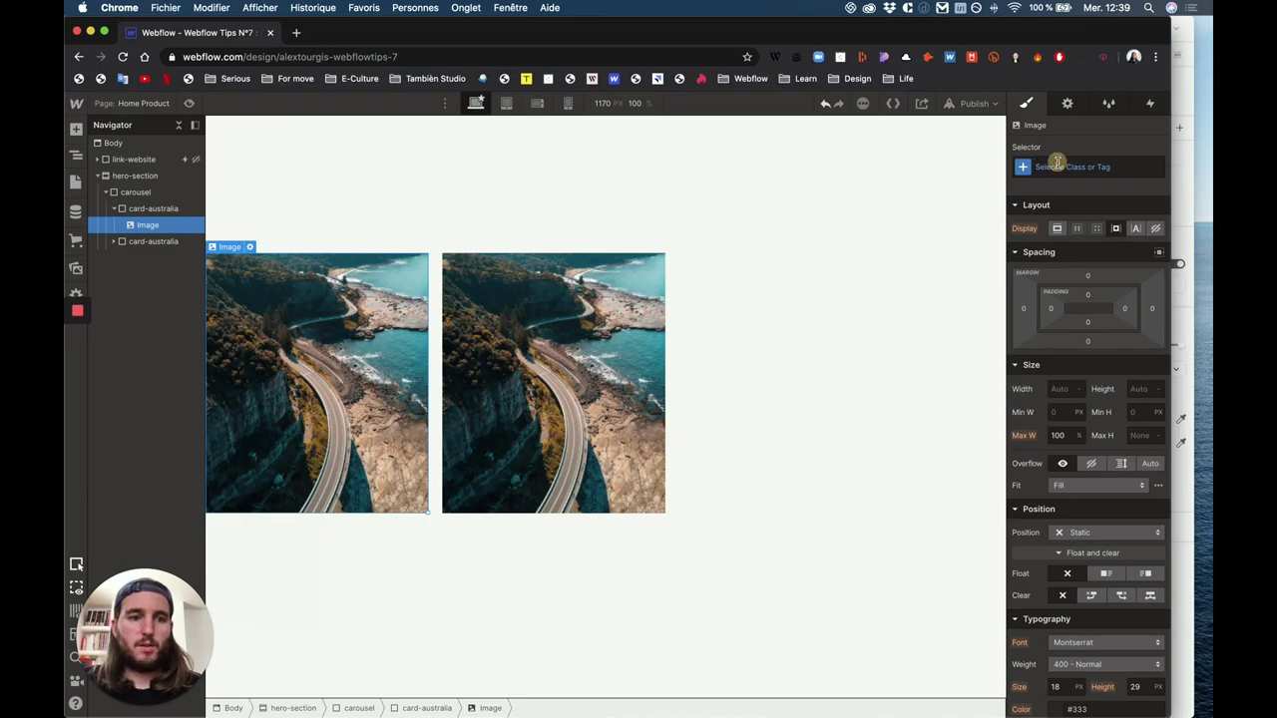
{"action": "left_click", "coordinate": [1056, 166]}
{"action": "type", "text": "image-card"}
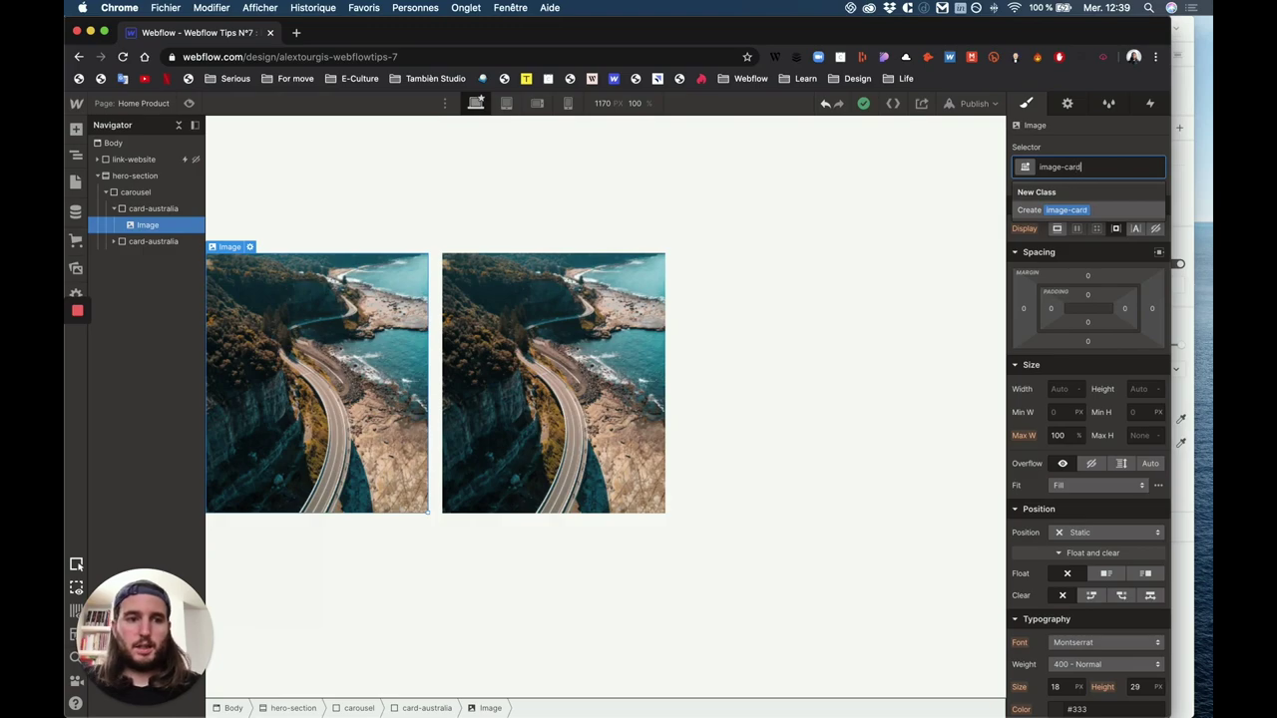
{"action": "key", "text": "Return"}
Set image-card's width and height to 100% and its fit to Cover.
{"action": "left_click", "coordinate": [1059, 391]}
{"action": "type", "text": "100"}
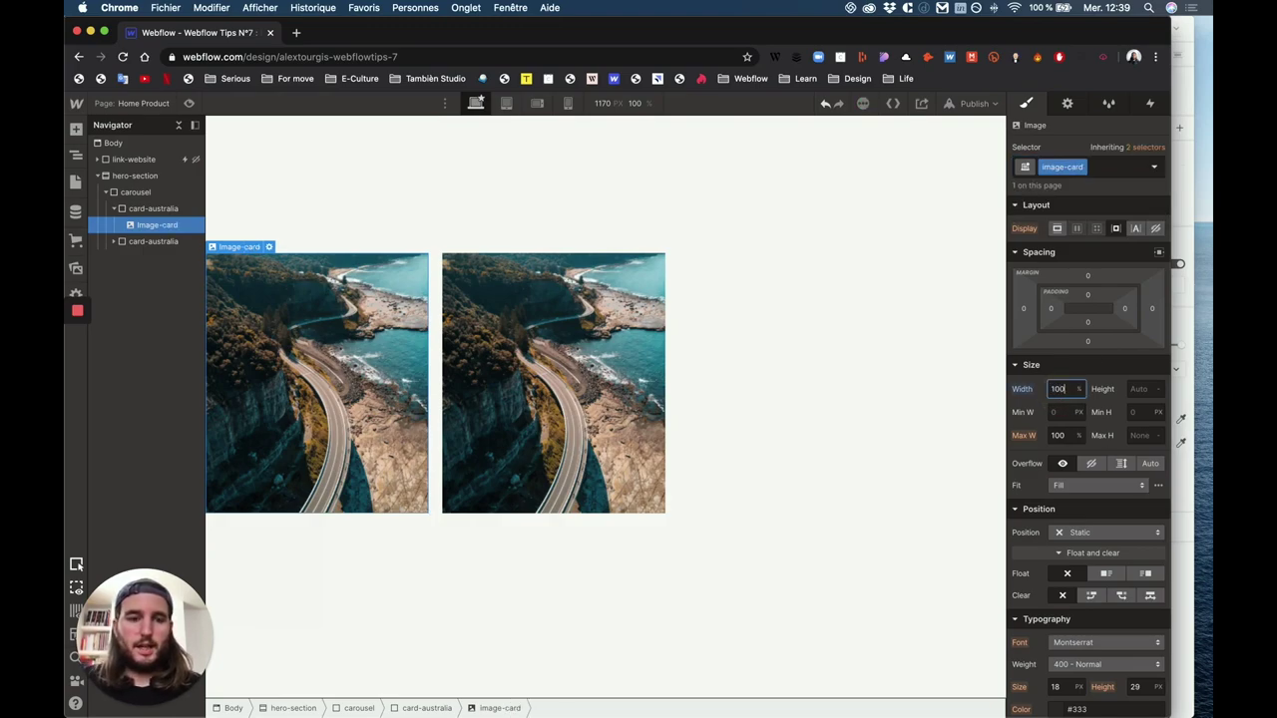
{"action": "left_click", "coordinate": [1137, 390]}
{"action": "type", "text": "100%"}
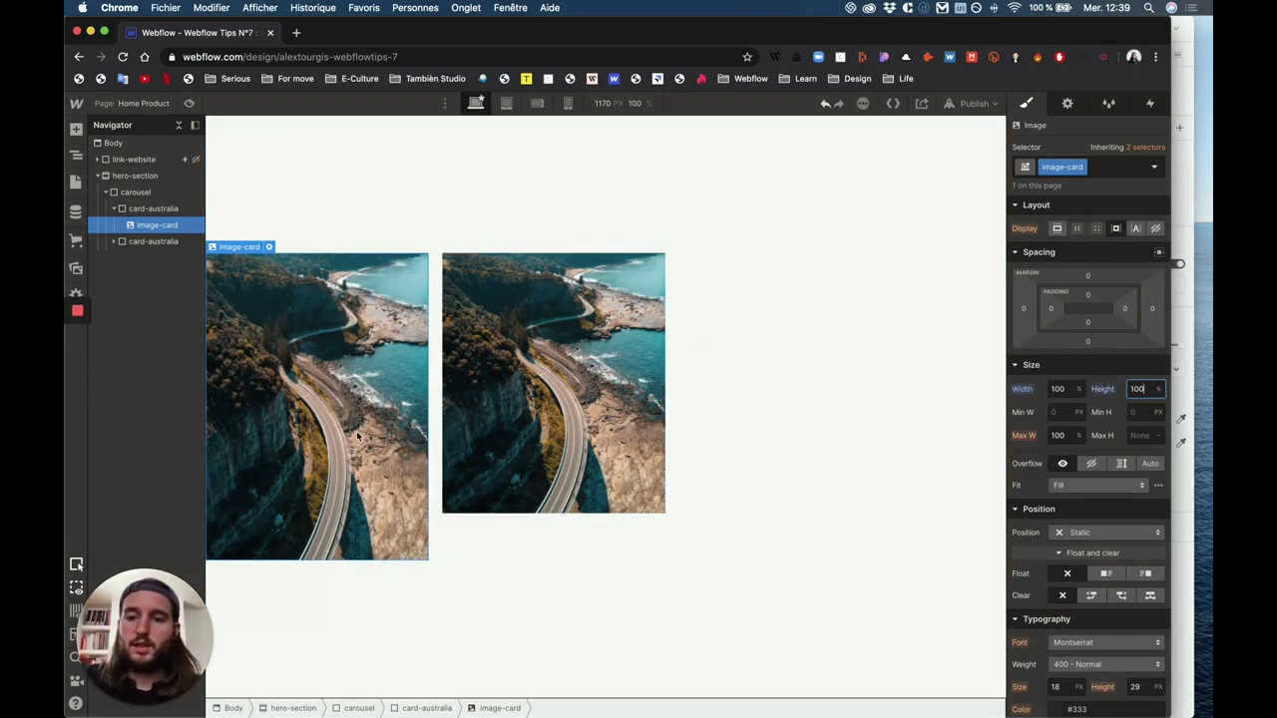
{"action": "left_click", "coordinate": [1077, 486]}
{"action": "left_click", "coordinate": [1071, 516]}
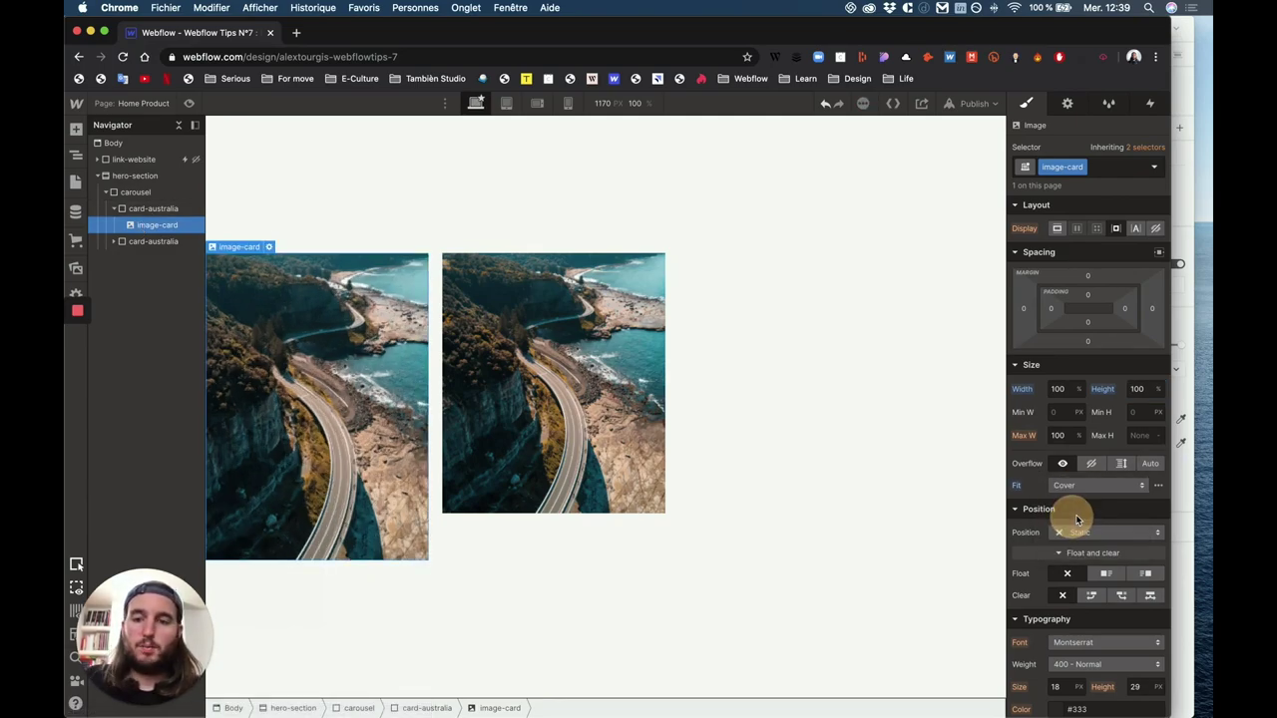
Replace the second card-australia block with a copy of the first, styled card.
{"action": "left_click", "coordinate": [150, 242]}
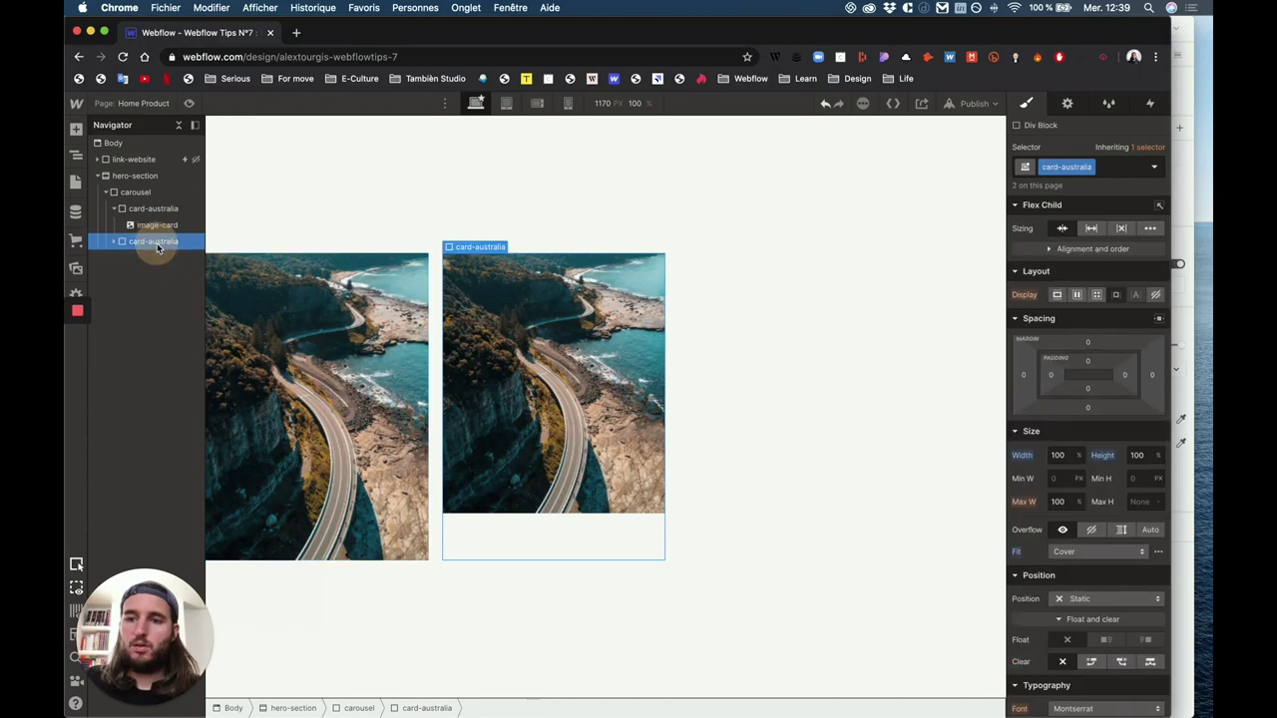
{"action": "key", "text": "Delete"}
{"action": "left_click", "coordinate": [141, 212]}
{"action": "key", "text": "super+c"}
{"action": "key", "text": "super+v"}
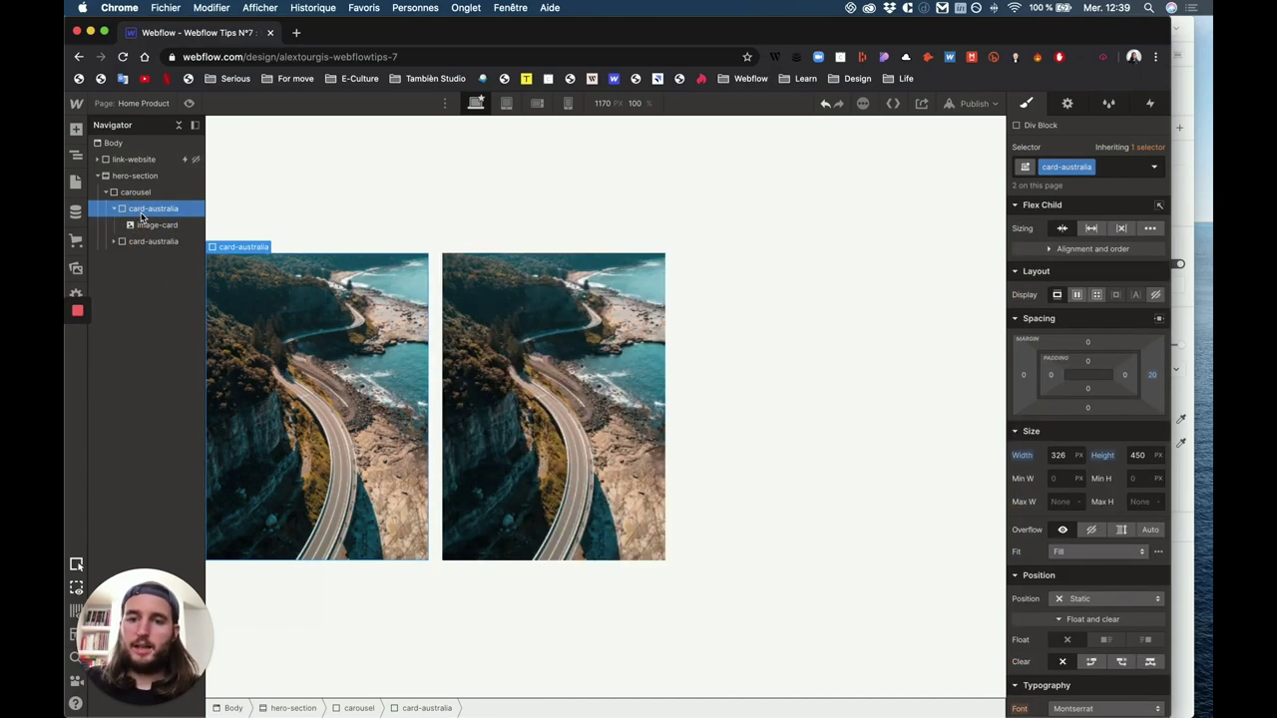
Paste six more copies of card-australia into the carousel to make eight cards.
{"action": "key", "text": "super+v"}
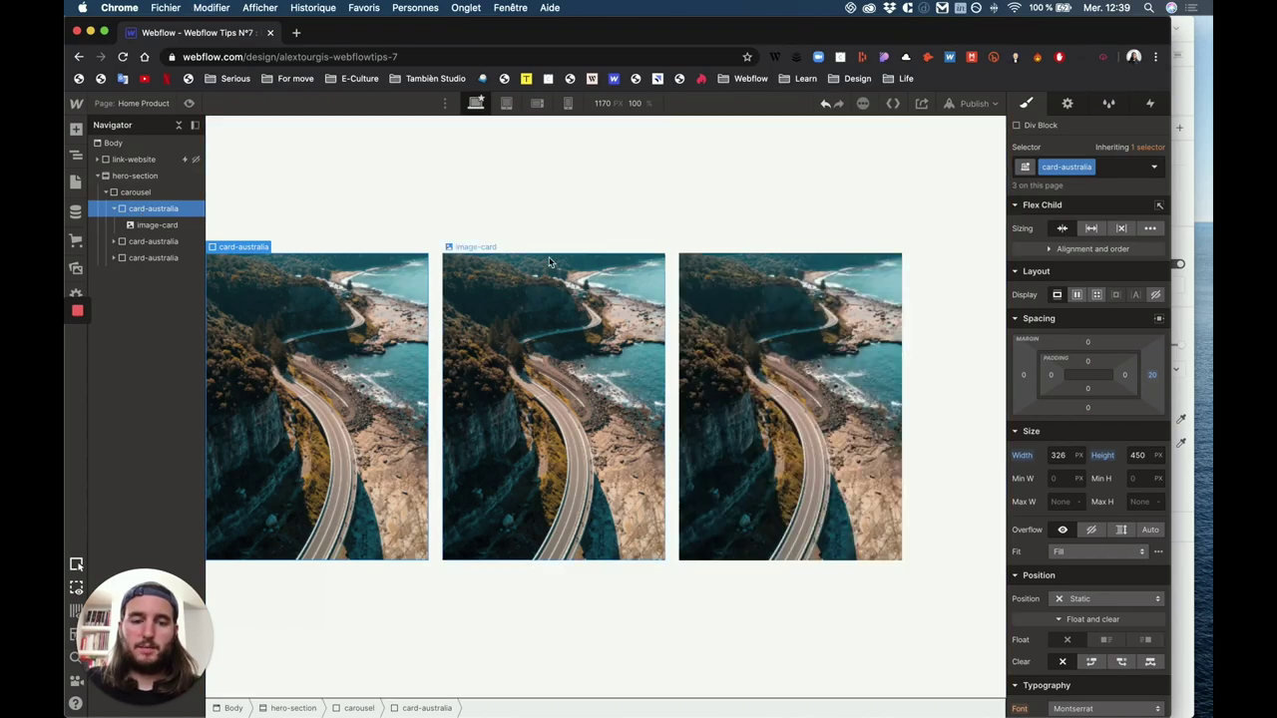
{"action": "key", "text": "super+v"}
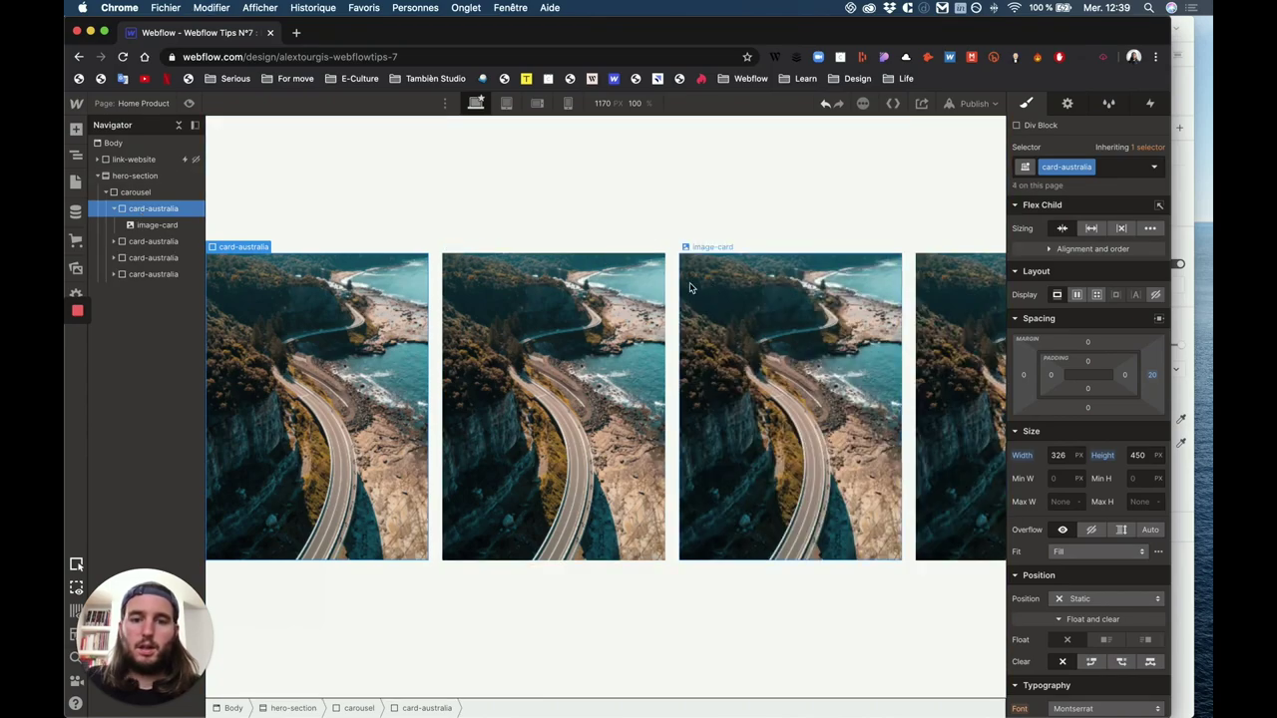
{"action": "scroll", "coordinate": [692, 289], "scroll_direction": "right", "scroll_amount": 3}
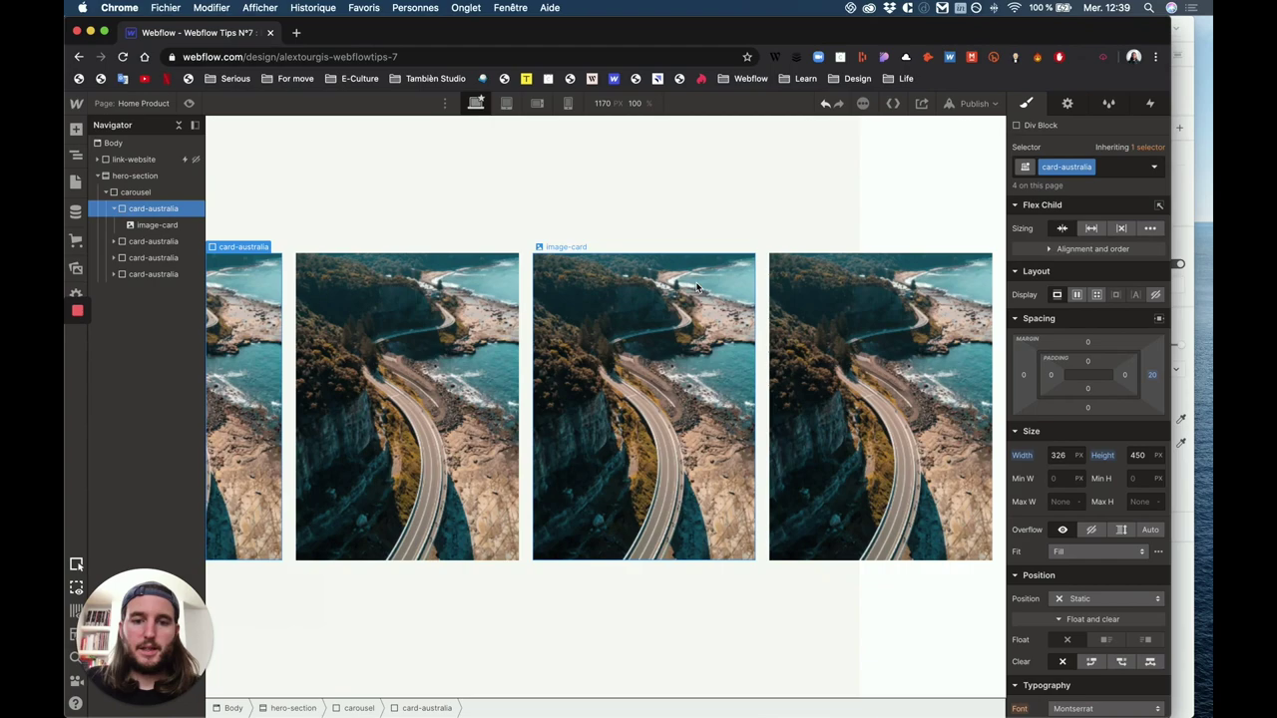
{"action": "key", "text": "super+v"}
{"action": "scroll", "coordinate": [698, 284], "scroll_direction": "right", "scroll_amount": 1}
{"action": "key", "text": "super+v"}
{"action": "key", "text": "super+v"}
{"action": "key", "text": "super+v"}
{"action": "scroll", "coordinate": [709, 284], "scroll_direction": "right", "scroll_amount": 2}
Replace the second card's image with the ocean waves photo and the third card's with the koala photo.
{"action": "left_click", "coordinate": [587, 294]}
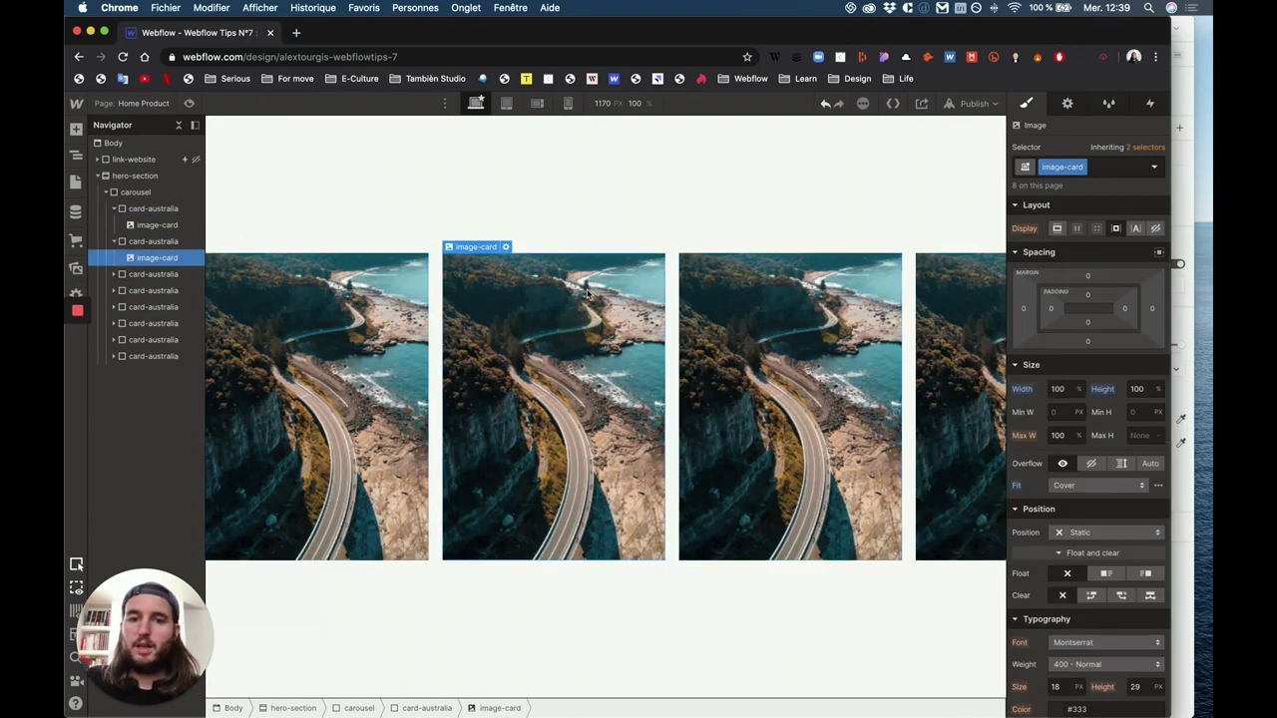
{"action": "left_click", "coordinate": [506, 246]}
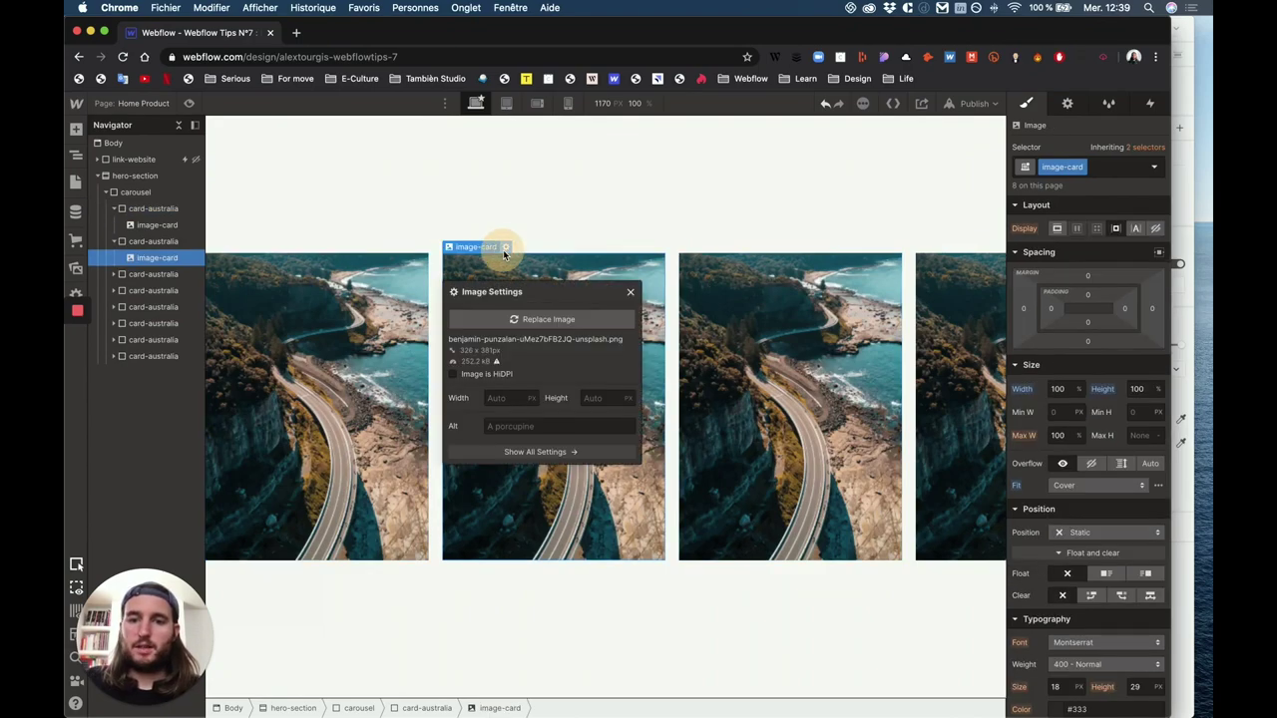
{"action": "left_click", "coordinate": [514, 319]}
{"action": "left_click", "coordinate": [174, 236]}
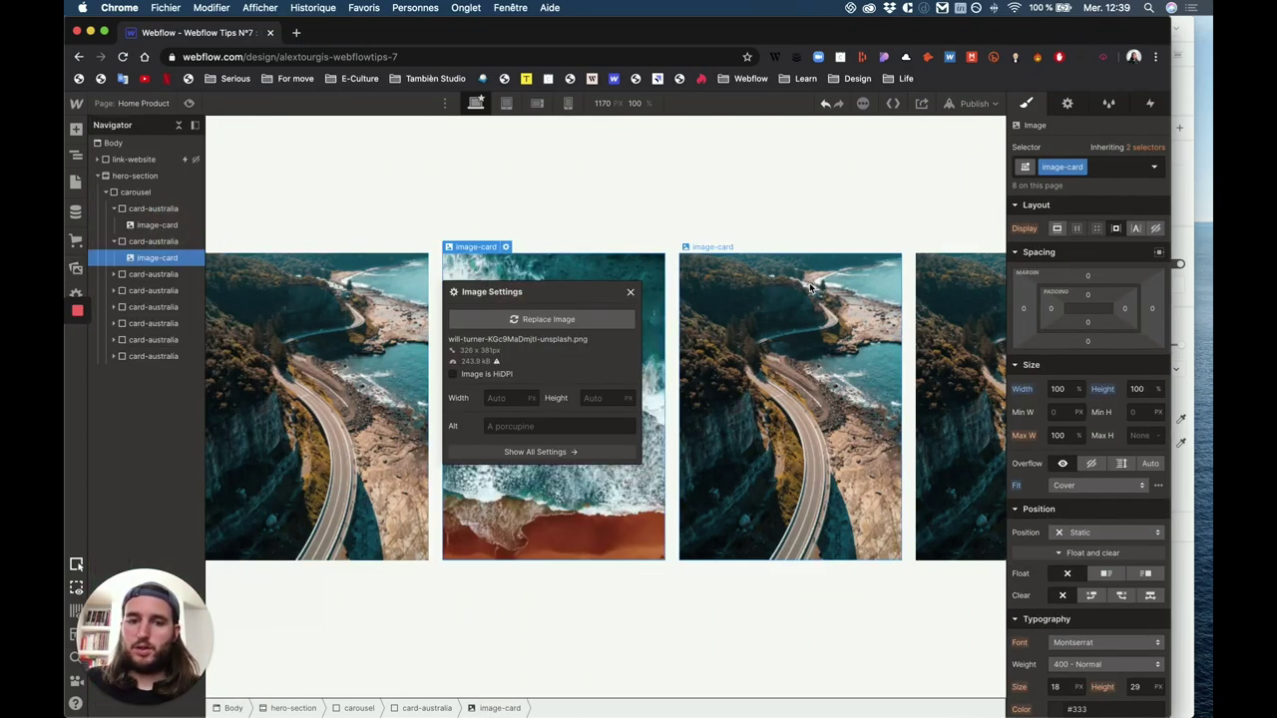
{"action": "left_click", "coordinate": [763, 259]}
{"action": "left_click", "coordinate": [743, 246]}
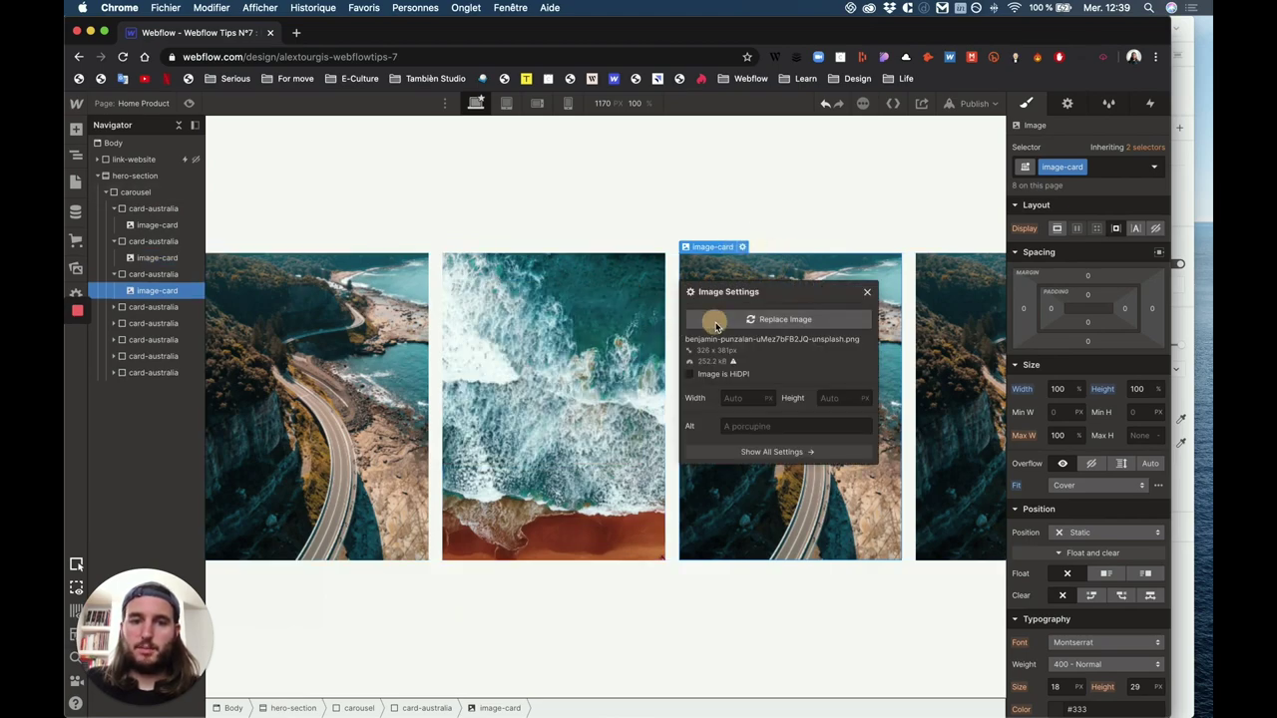
{"action": "left_click", "coordinate": [785, 319]}
{"action": "left_click", "coordinate": [228, 240]}
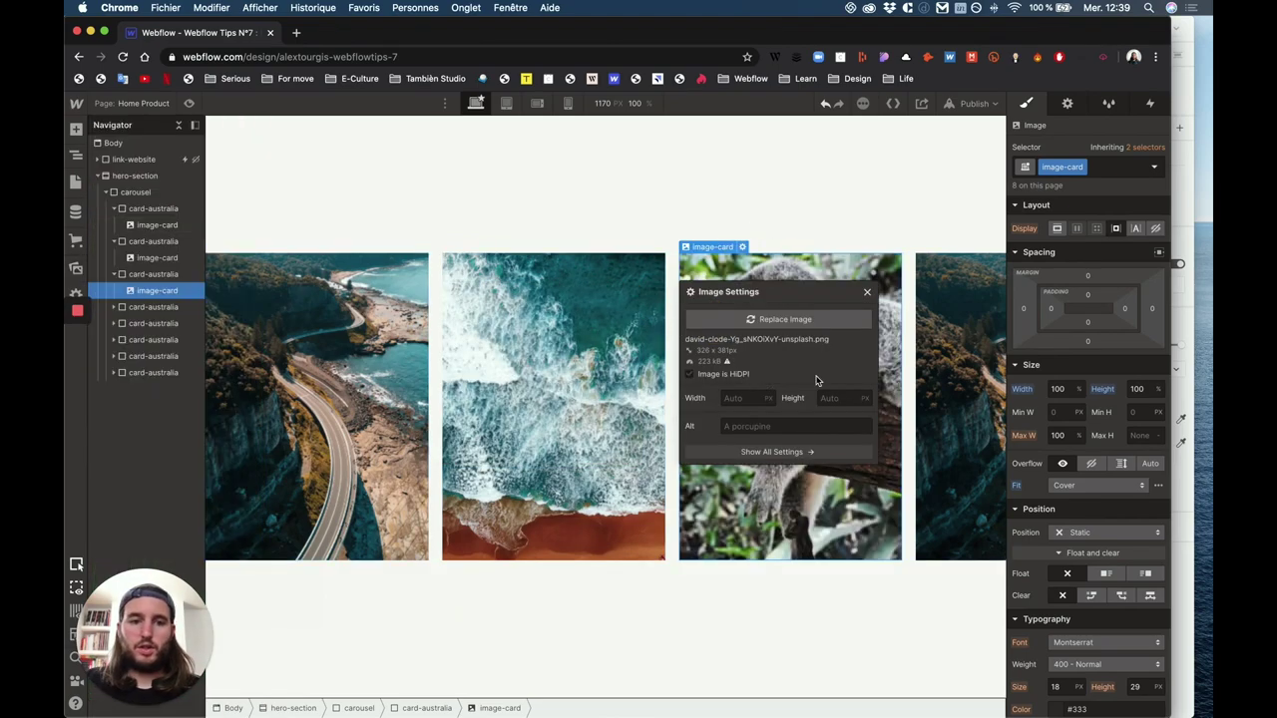
Replace the fourth card's image with the aerial beach photo and the fifth card's with the city street photo.
{"action": "double_click", "coordinate": [968, 374]}
{"action": "left_click", "coordinate": [977, 320]}
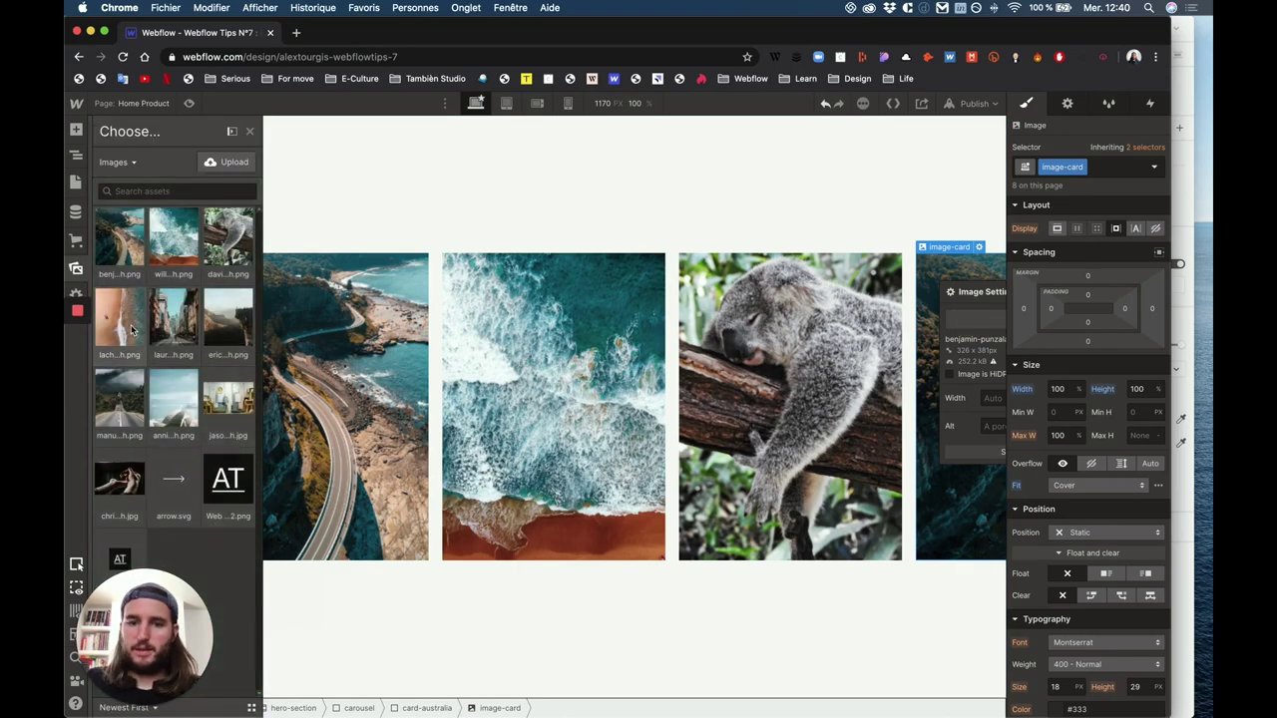
{"action": "left_click", "coordinate": [120, 237]}
{"action": "left_click", "coordinate": [830, 374]}
{"action": "left_click", "coordinate": [722, 247]}
{"action": "left_click", "coordinate": [758, 319]}
{"action": "left_click", "coordinate": [174, 240]}
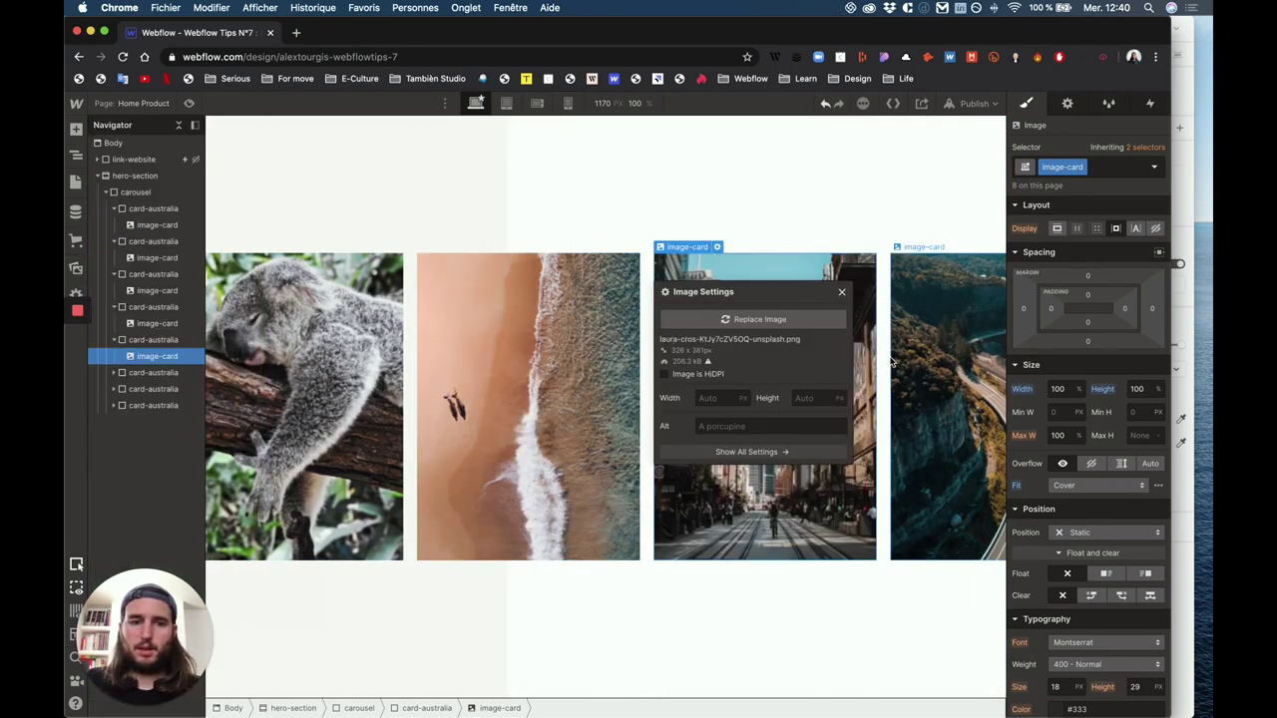
Replace the sixth card's image with the photo of the cliff overlooking the mountains.
{"action": "left_click", "coordinate": [928, 300]}
{"action": "left_click", "coordinate": [822, 246]}
{"action": "left_click", "coordinate": [848, 320]}
{"action": "left_click", "coordinate": [119, 312]}
Replace the seventh card's image with the photo of the straight road under misty mountains.
{"action": "left_click", "coordinate": [800, 351]}
{"action": "left_click", "coordinate": [638, 349]}
{"action": "left_click", "coordinate": [599, 247]}
{"action": "left_click", "coordinate": [633, 319]}
{"action": "left_click", "coordinate": [125, 407]}
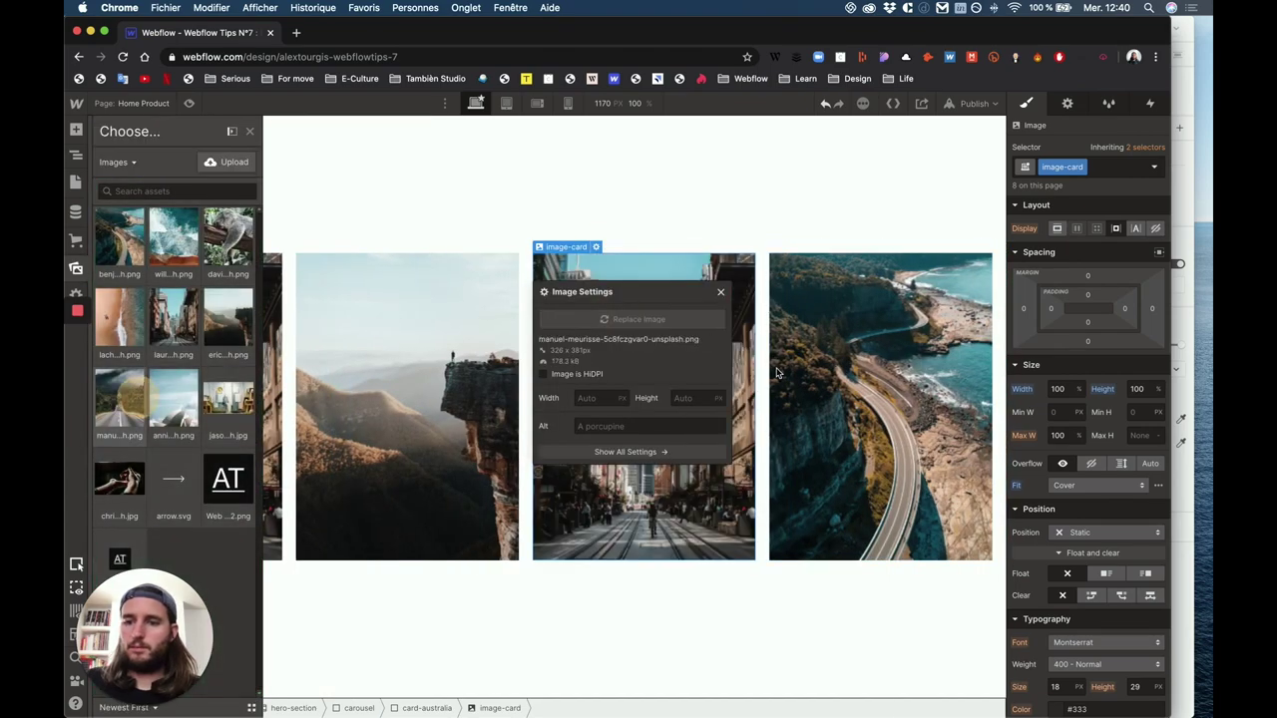
{"action": "left_click", "coordinate": [632, 338]}
{"action": "left_click", "coordinate": [599, 246]}
{"action": "left_click", "coordinate": [633, 319]}
{"action": "left_click", "coordinate": [120, 359]}
Replace the image in the eighth and last card with another photo from the assets.
{"action": "left_click", "coordinate": [806, 370]}
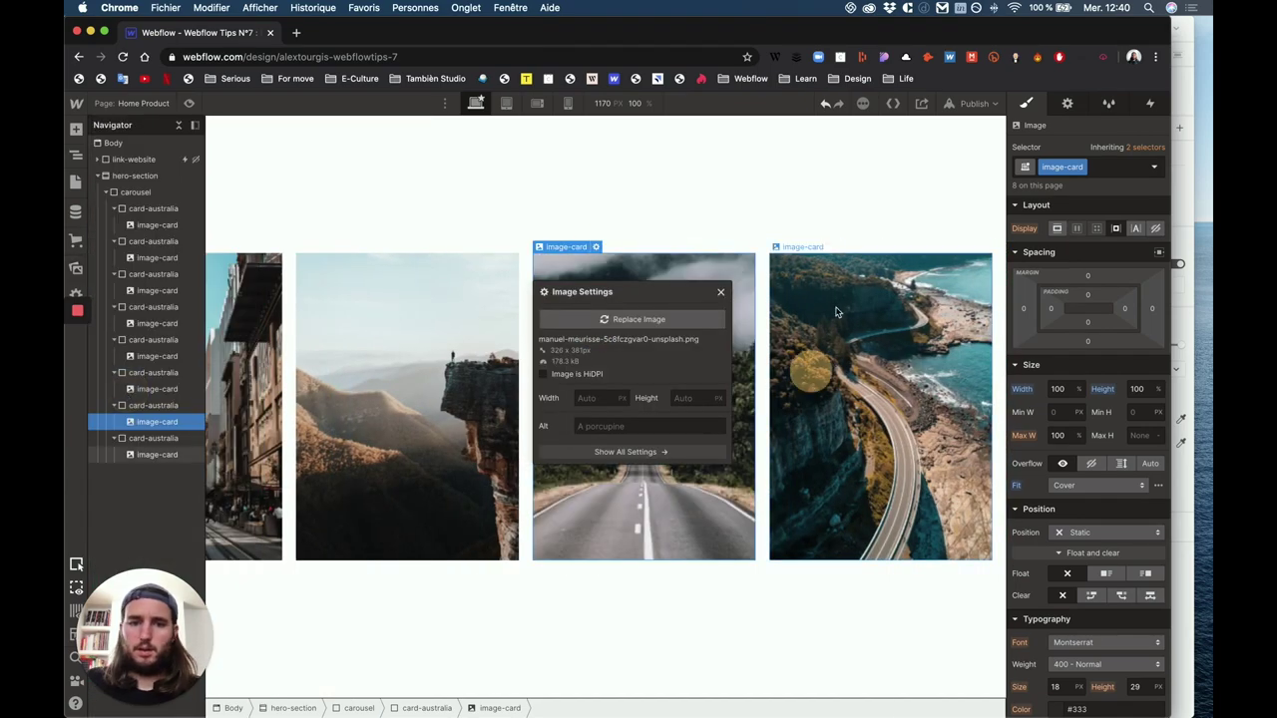
{"action": "left_click", "coordinate": [833, 246]}
{"action": "left_click", "coordinate": [803, 321]}
{"action": "left_click", "coordinate": [125, 379]}
{"action": "left_click", "coordinate": [702, 265]}
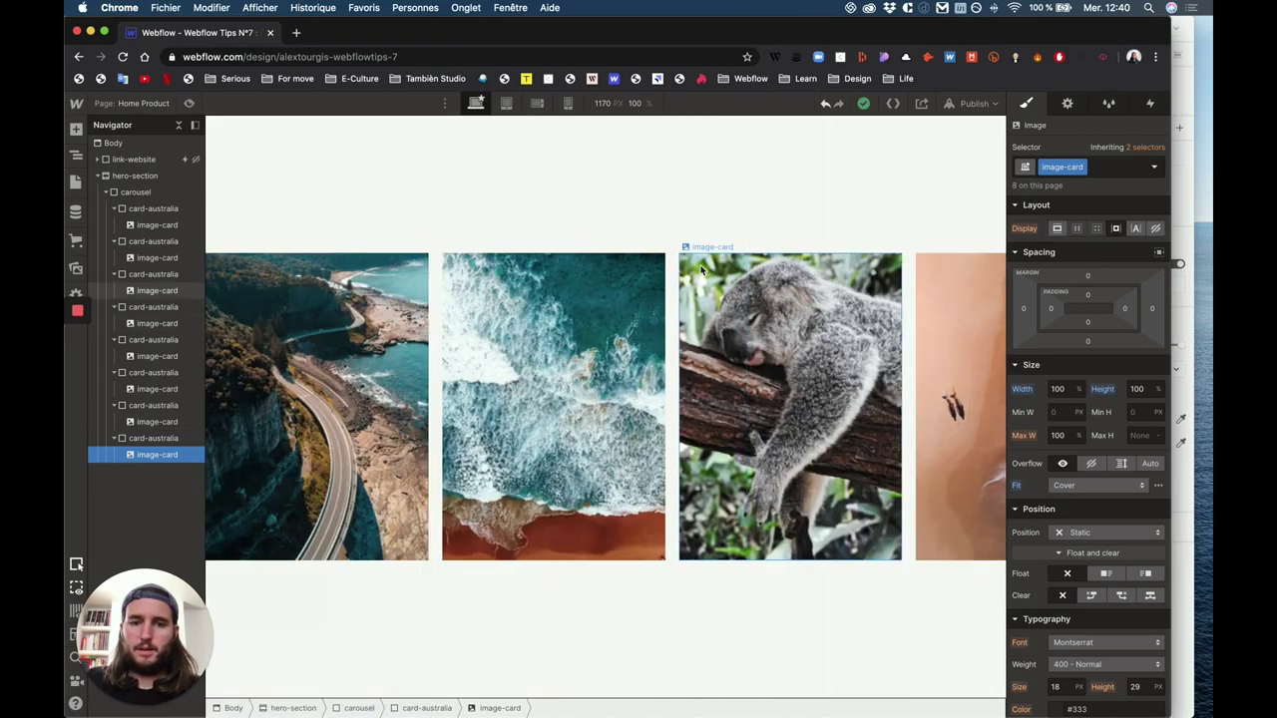
{"action": "double_click", "coordinate": [701, 269]}
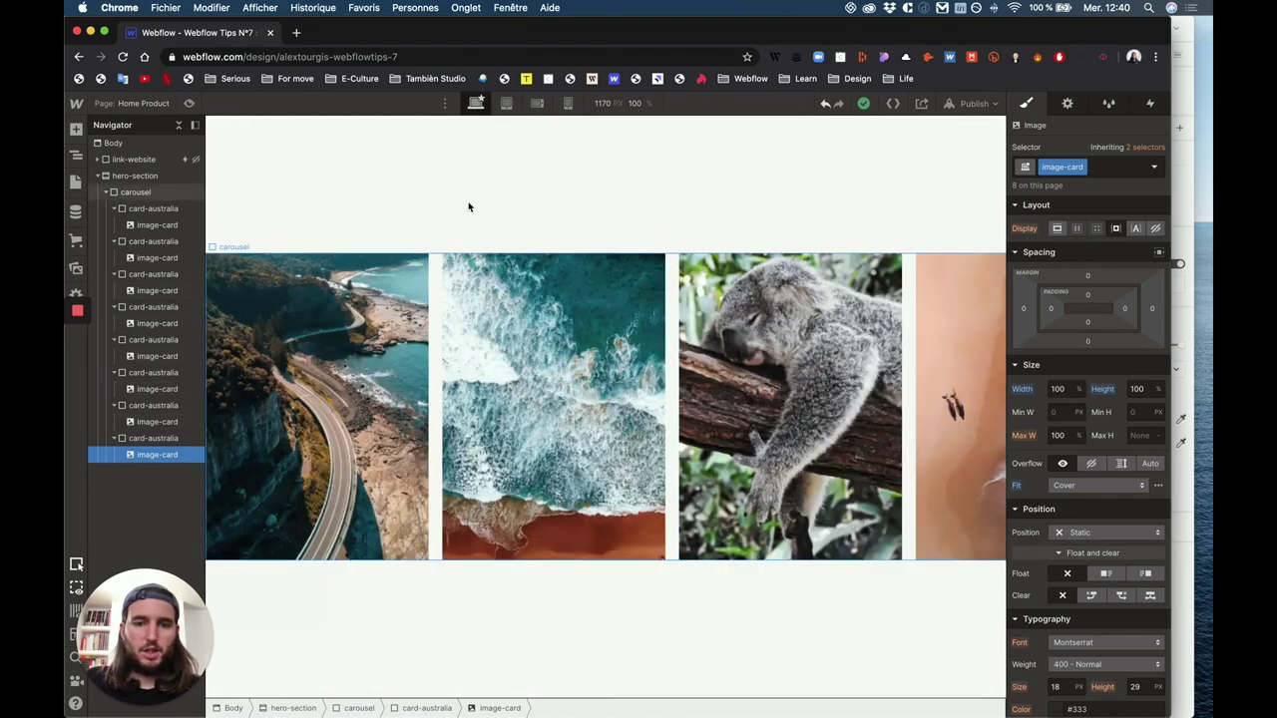
Try hero-section's overflow as Hidden, then return it to Visible.
{"action": "left_click", "coordinate": [419, 177]}
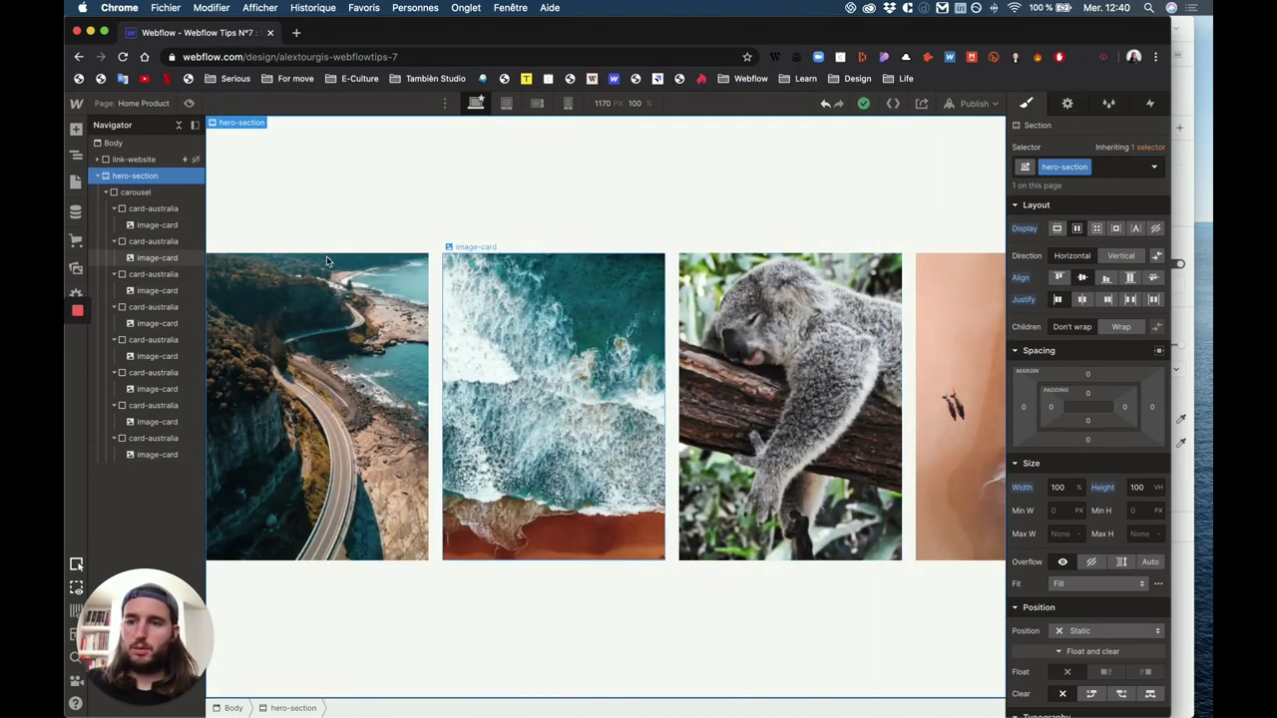
{"action": "left_click", "coordinate": [127, 182]}
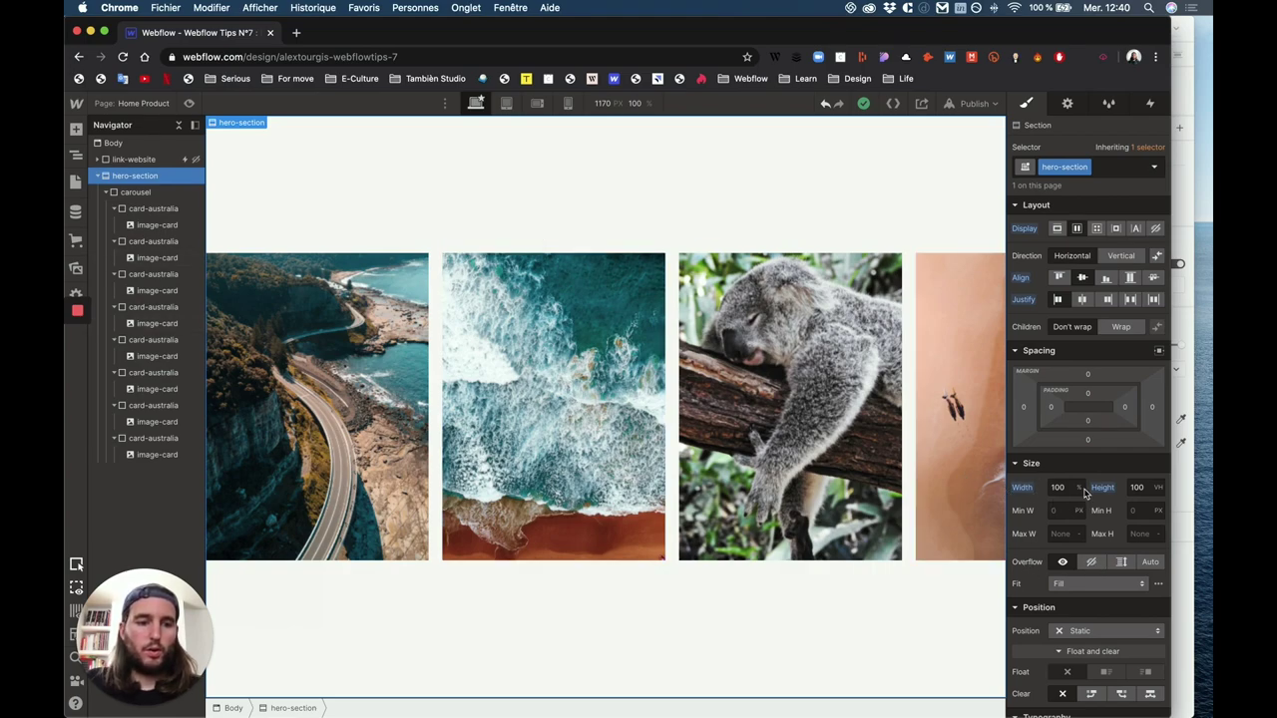
{"action": "left_click", "coordinate": [1093, 564]}
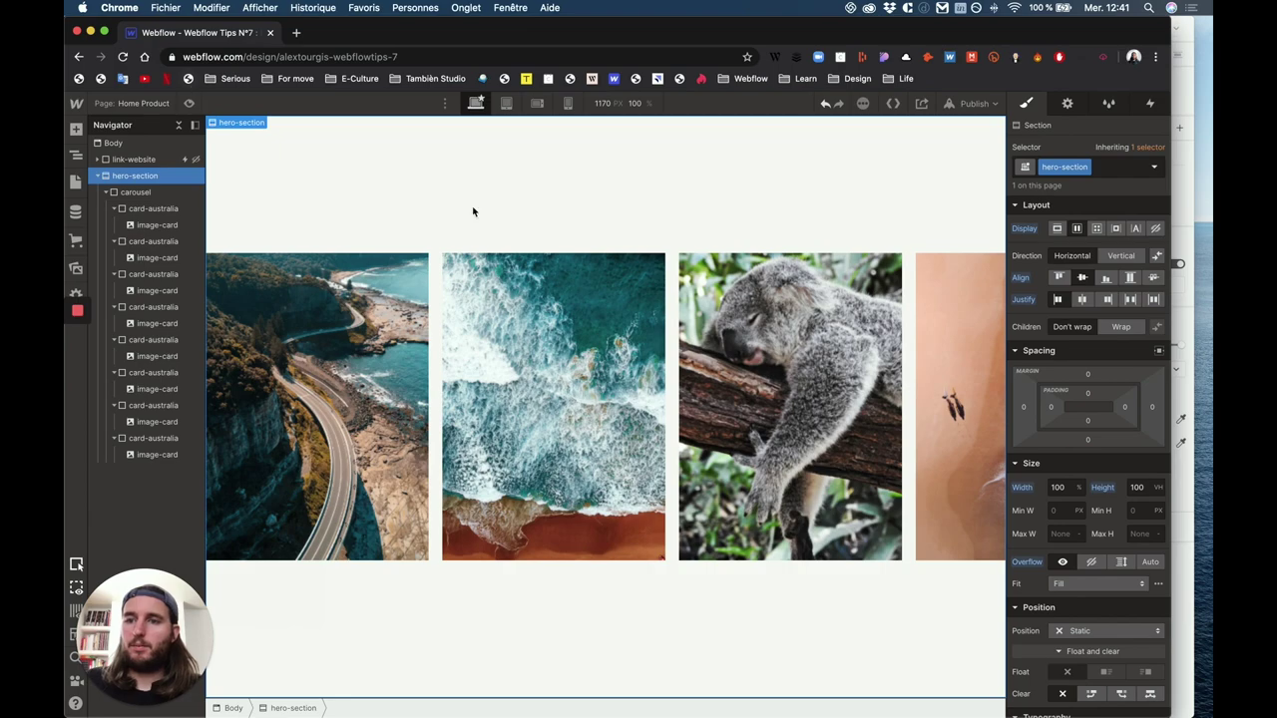
Publish the site to its webflow.io domain and check the image row on the live page.
{"action": "left_click", "coordinate": [982, 110]}
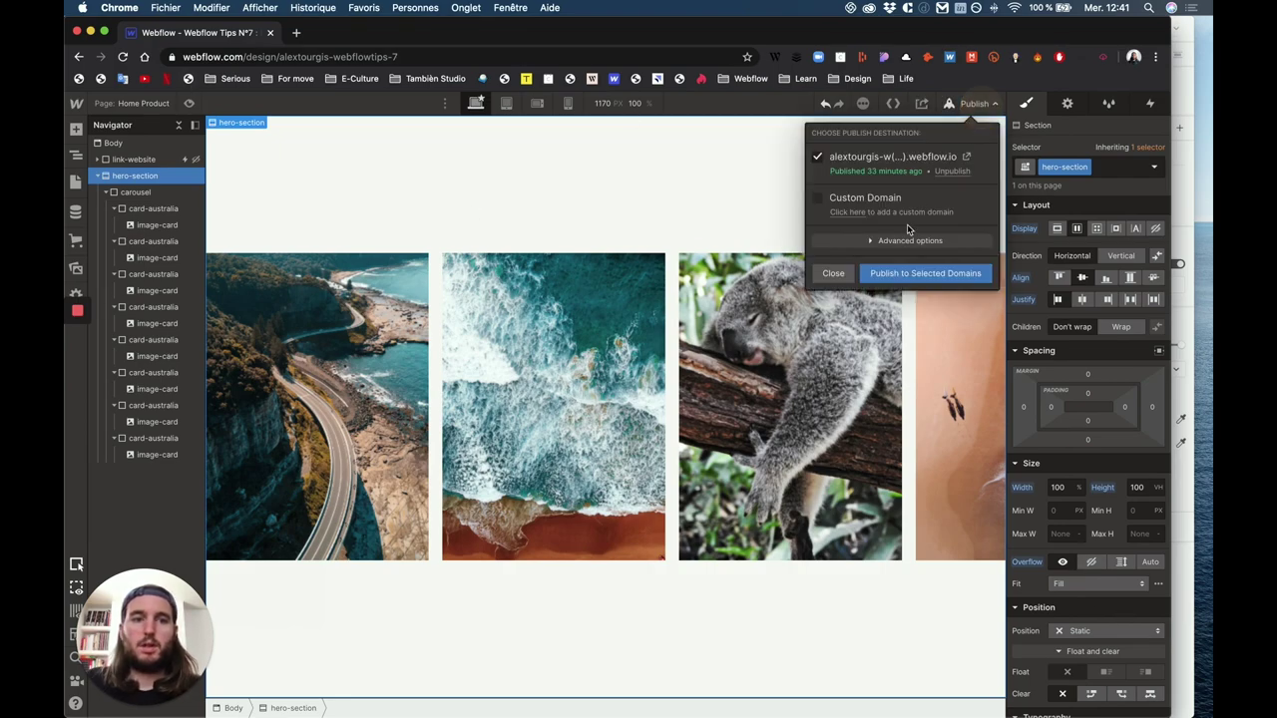
{"action": "left_click", "coordinate": [957, 274]}
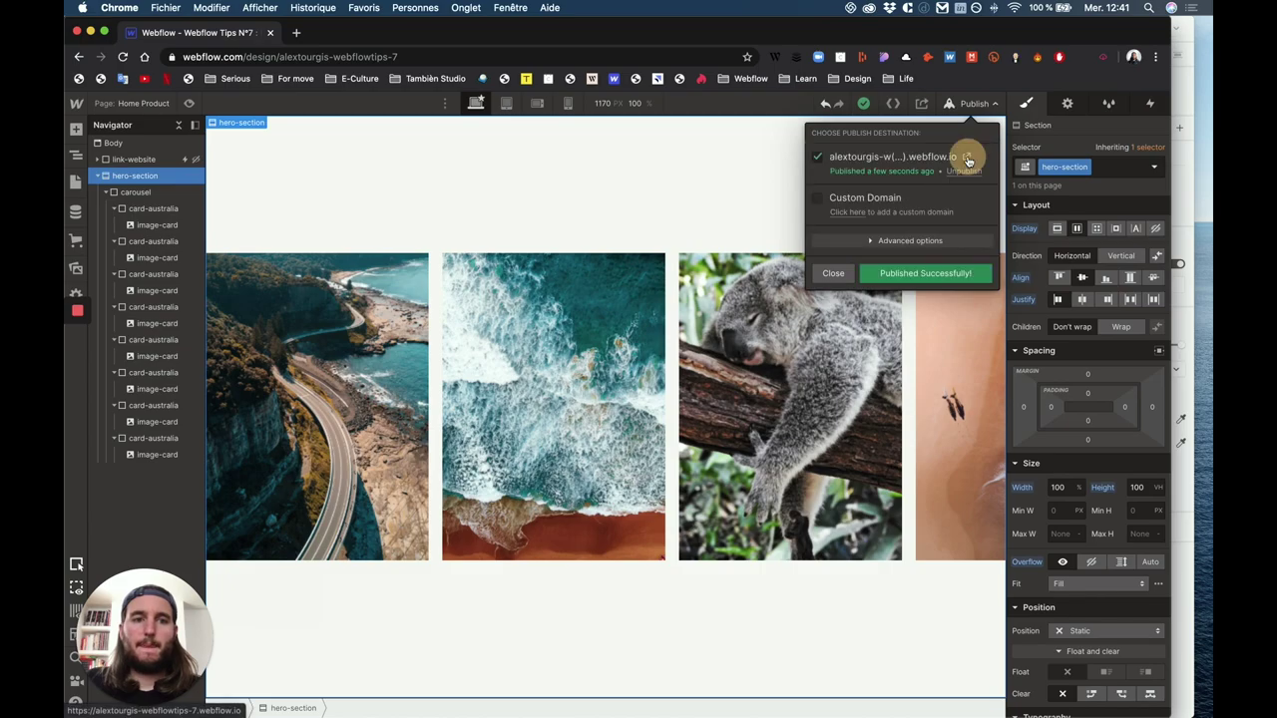
{"action": "left_click", "coordinate": [964, 161]}
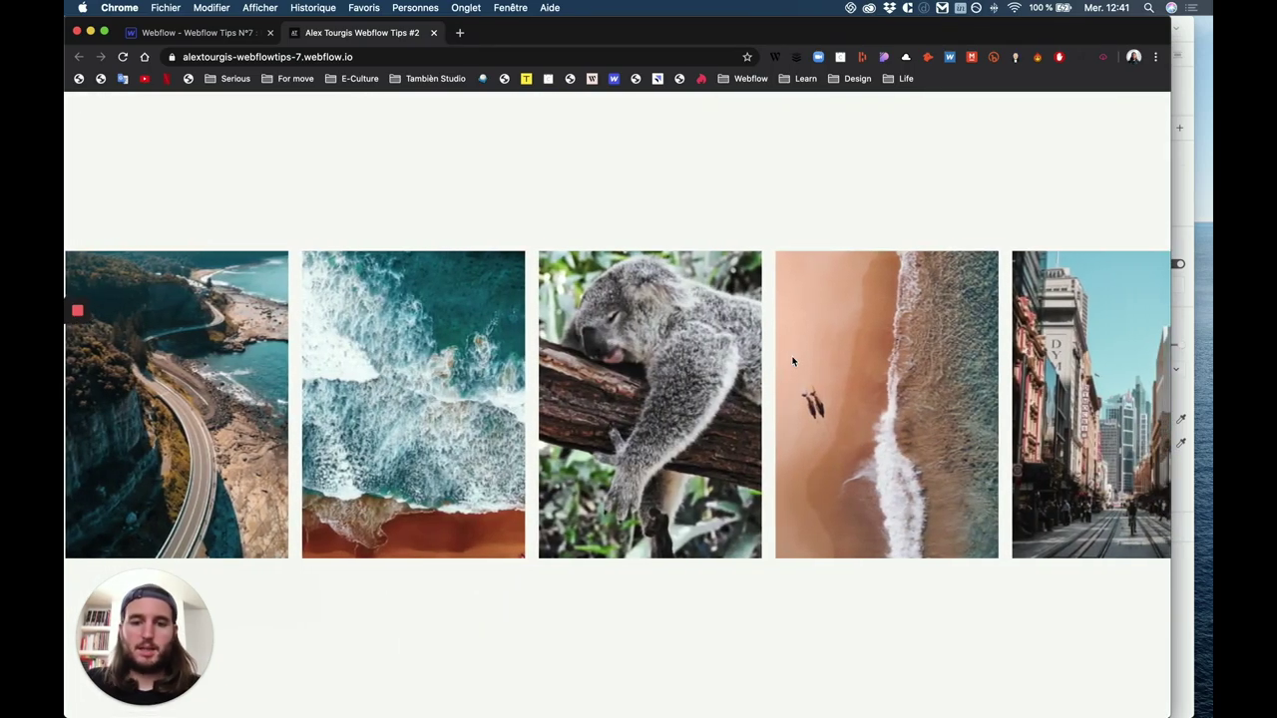
{"action": "left_click", "coordinate": [435, 33]}
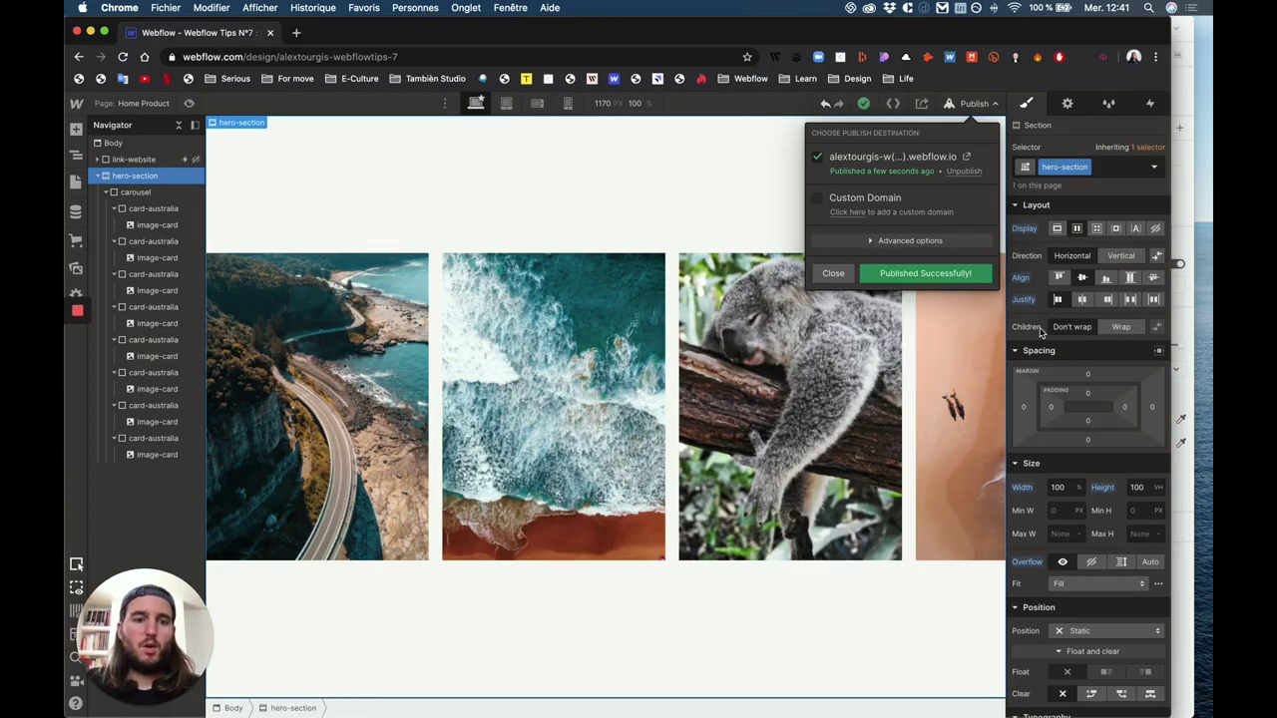
Set hero-section's overflow to Hidden and republish the site to check the live page.
{"action": "left_click", "coordinate": [1090, 529]}
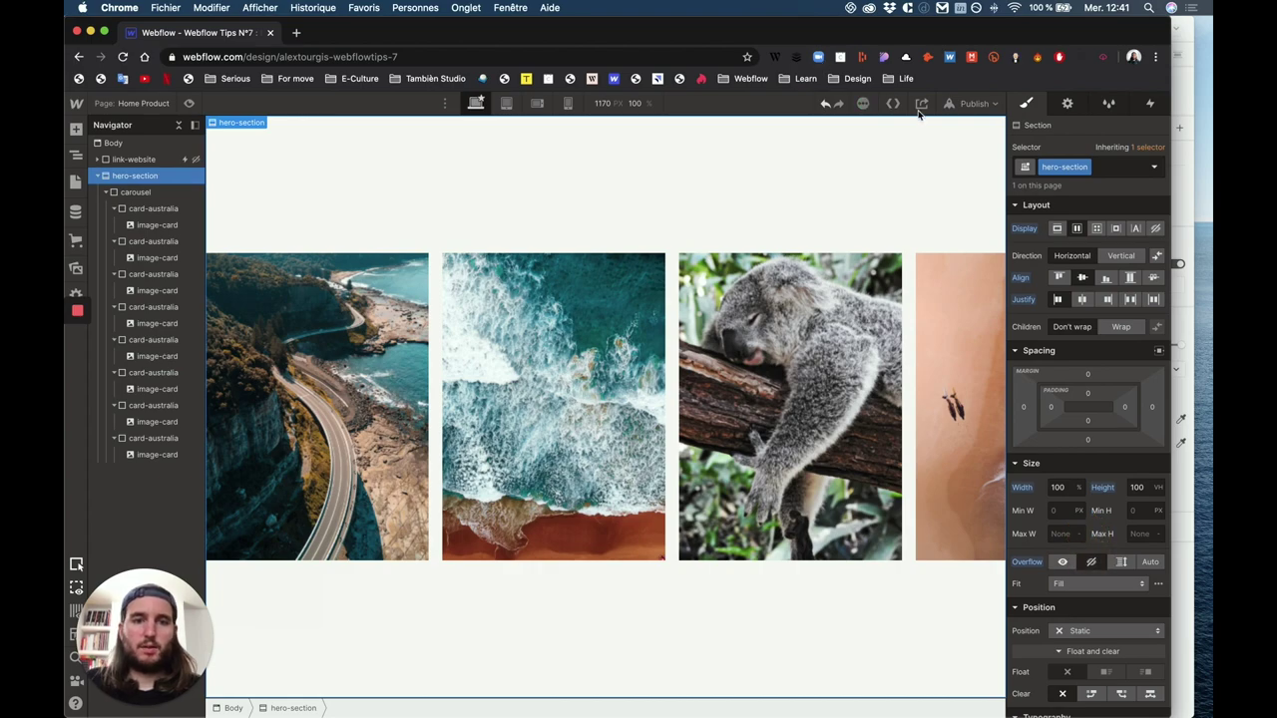
{"action": "left_click", "coordinate": [973, 103]}
{"action": "left_click", "coordinate": [941, 274]}
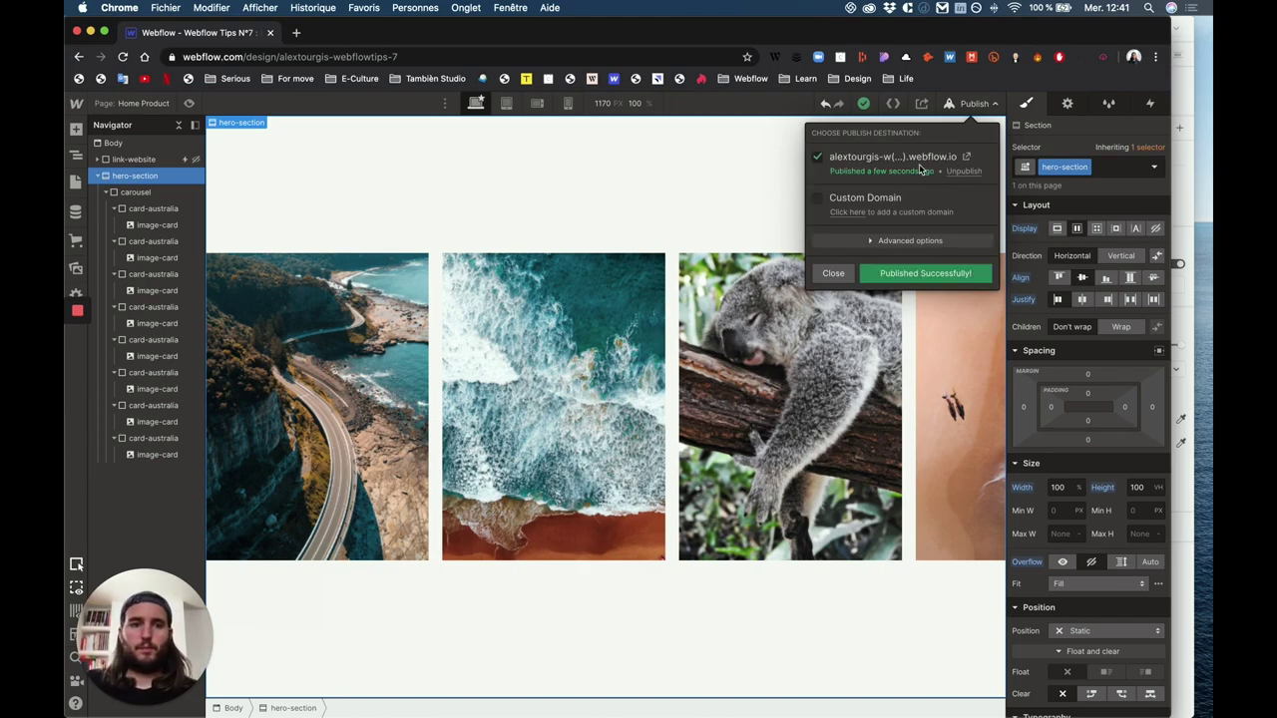
{"action": "left_click", "coordinate": [966, 157]}
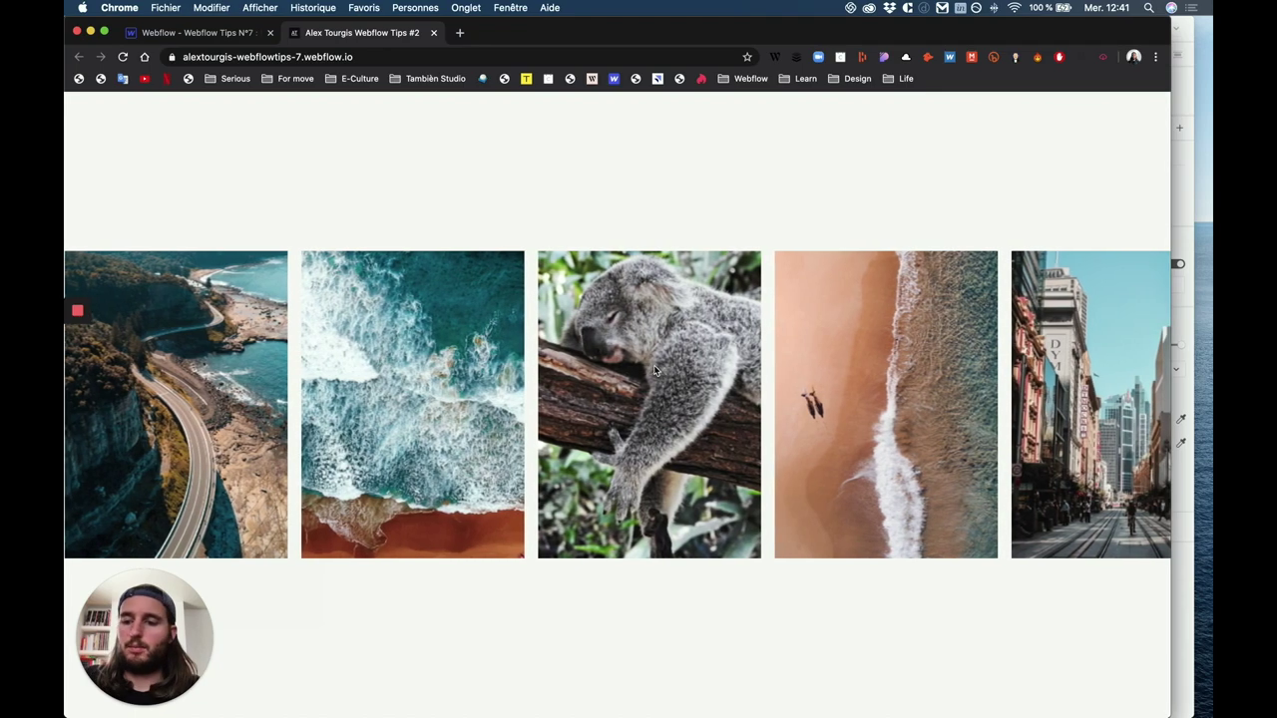
{"action": "left_click", "coordinate": [434, 34]}
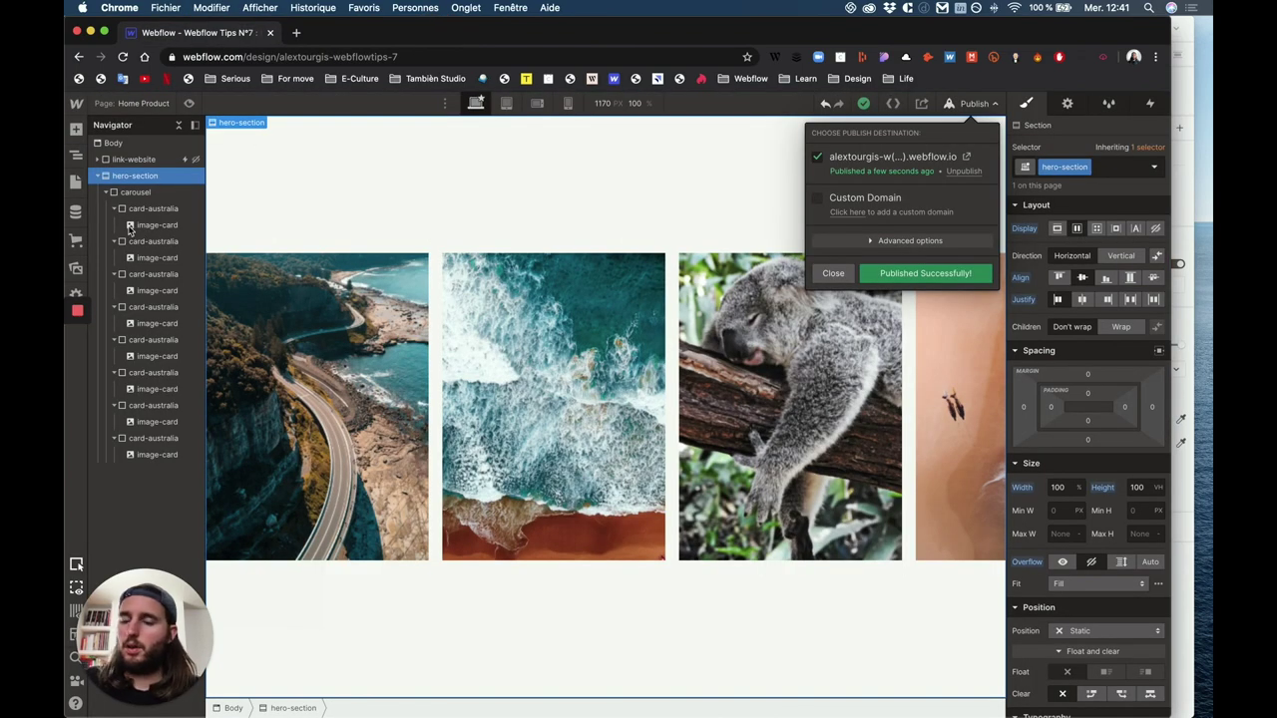
Collapse the carousel's contents in the element tree and add a div block above the carousel inside hero-section.
{"action": "left_click", "coordinate": [127, 201]}
{"action": "left_click", "coordinate": [129, 199]}
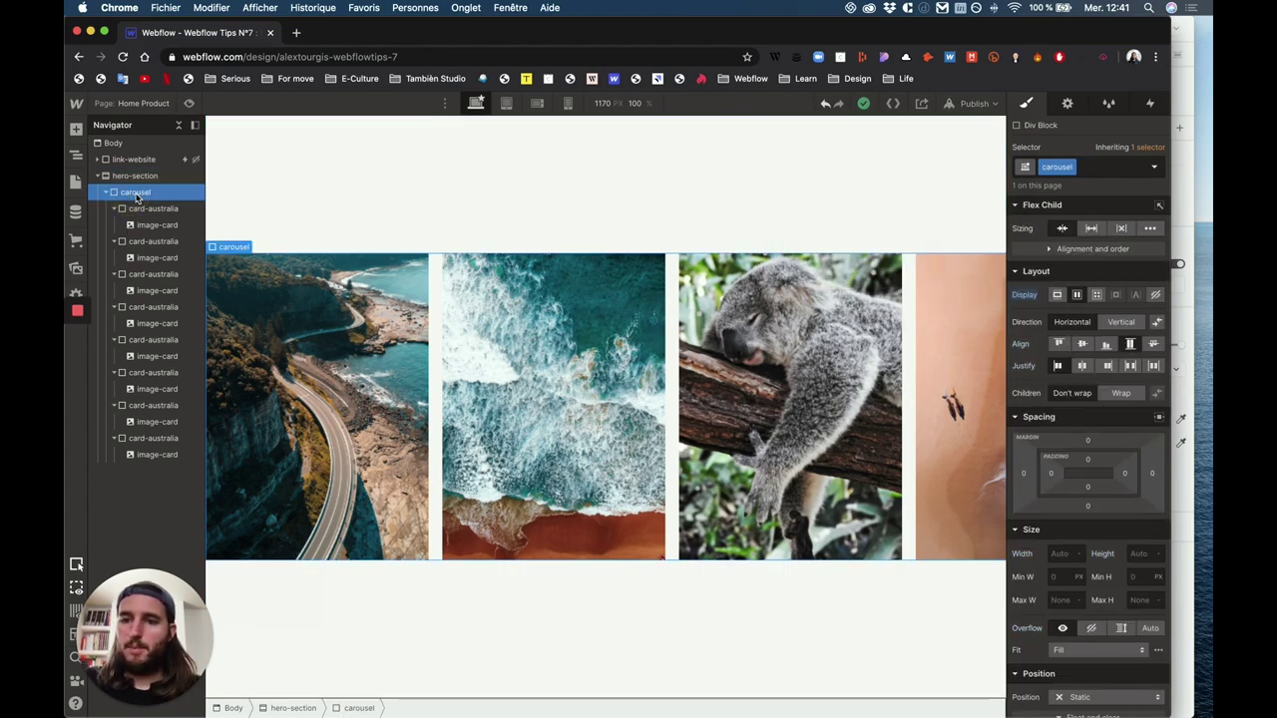
{"action": "left_click", "coordinate": [104, 191]}
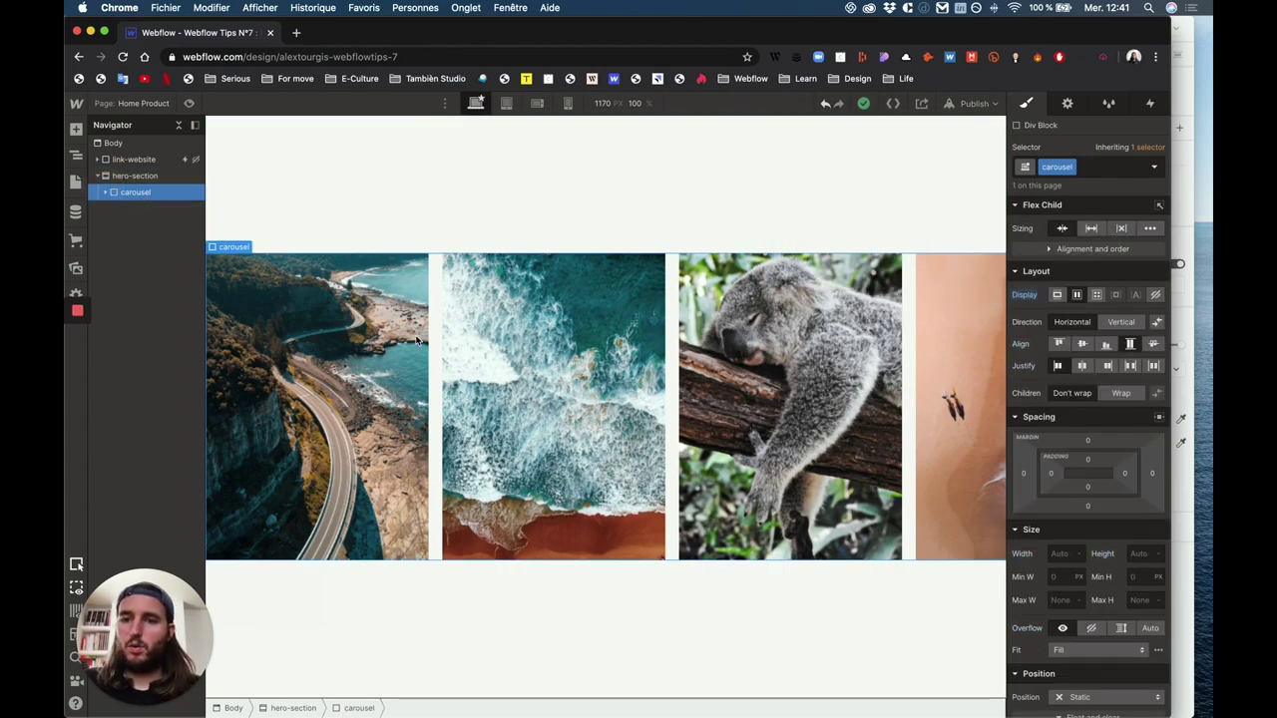
{"action": "left_click", "coordinate": [137, 193]}
{"action": "left_click", "coordinate": [75, 130]}
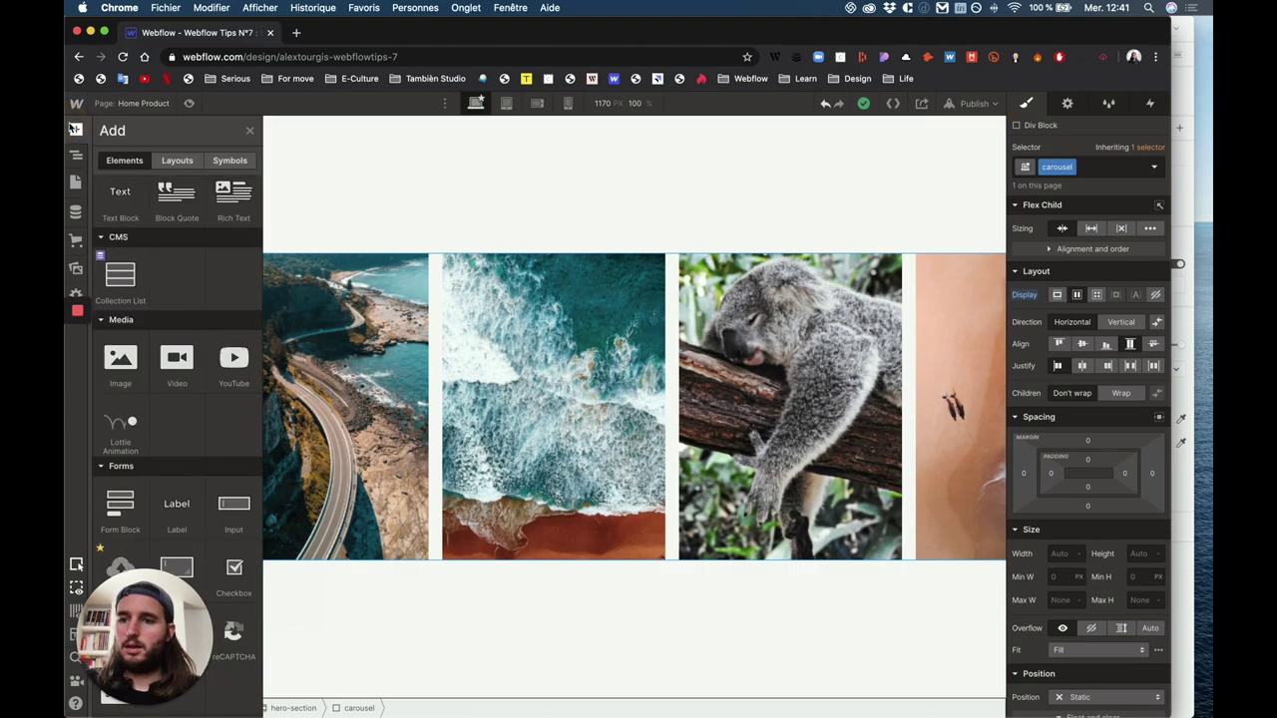
{"action": "scroll", "coordinate": [137, 320], "scroll_direction": "up", "scroll_amount": 5}
{"action": "left_click_drag", "start_coordinate": [156, 304], "coordinate": [135, 192]}
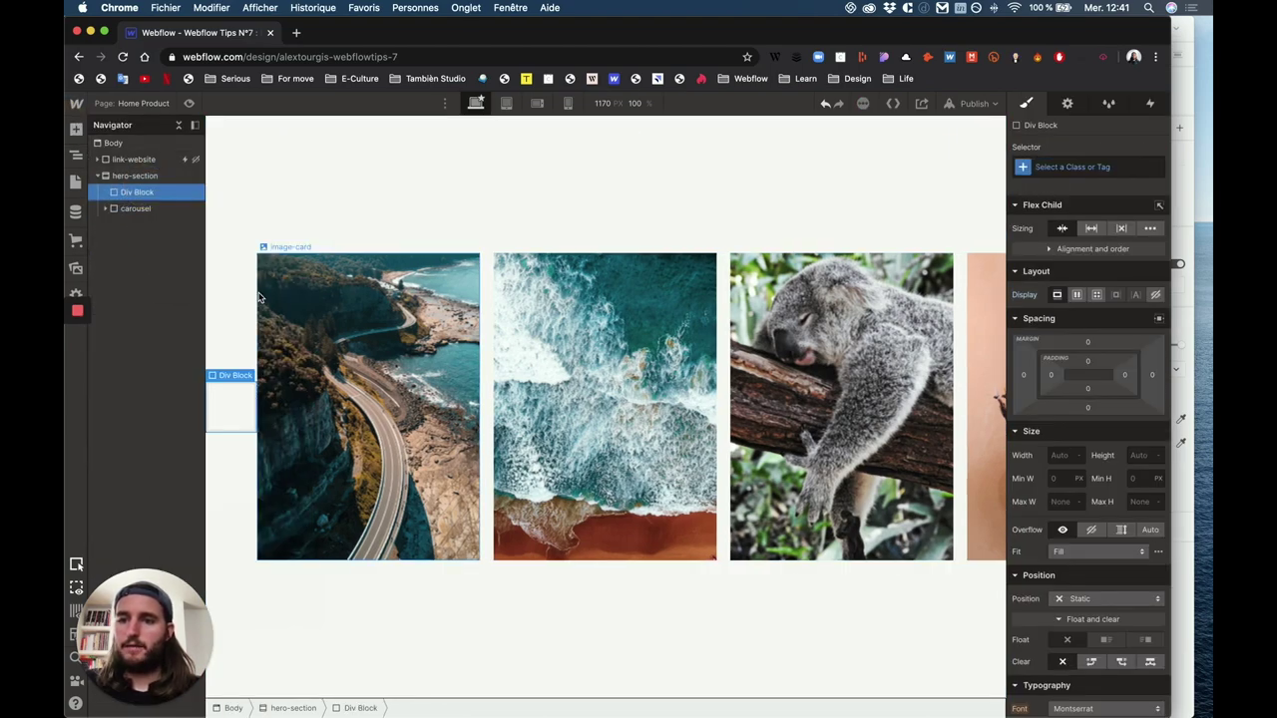
{"action": "mouse_move", "coordinate": [130, 212]}
{"action": "left_mouse_down"}
{"action": "mouse_move", "coordinate": [145, 176]}
{"action": "mouse_move", "coordinate": [135, 191]}
{"action": "left_mouse_up"}
Give the new div block the class container and nest the carousel inside it.
{"action": "left_click", "coordinate": [1074, 167]}
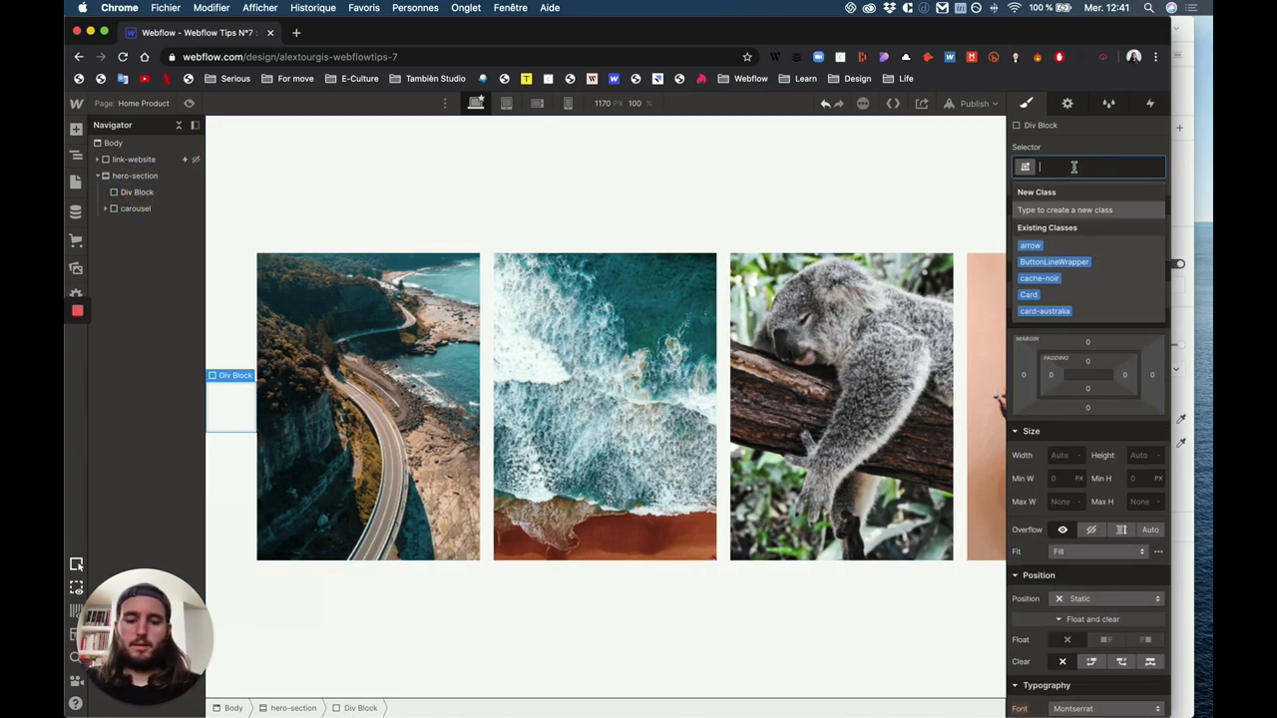
{"action": "type", "text": "megha-wrapper"}
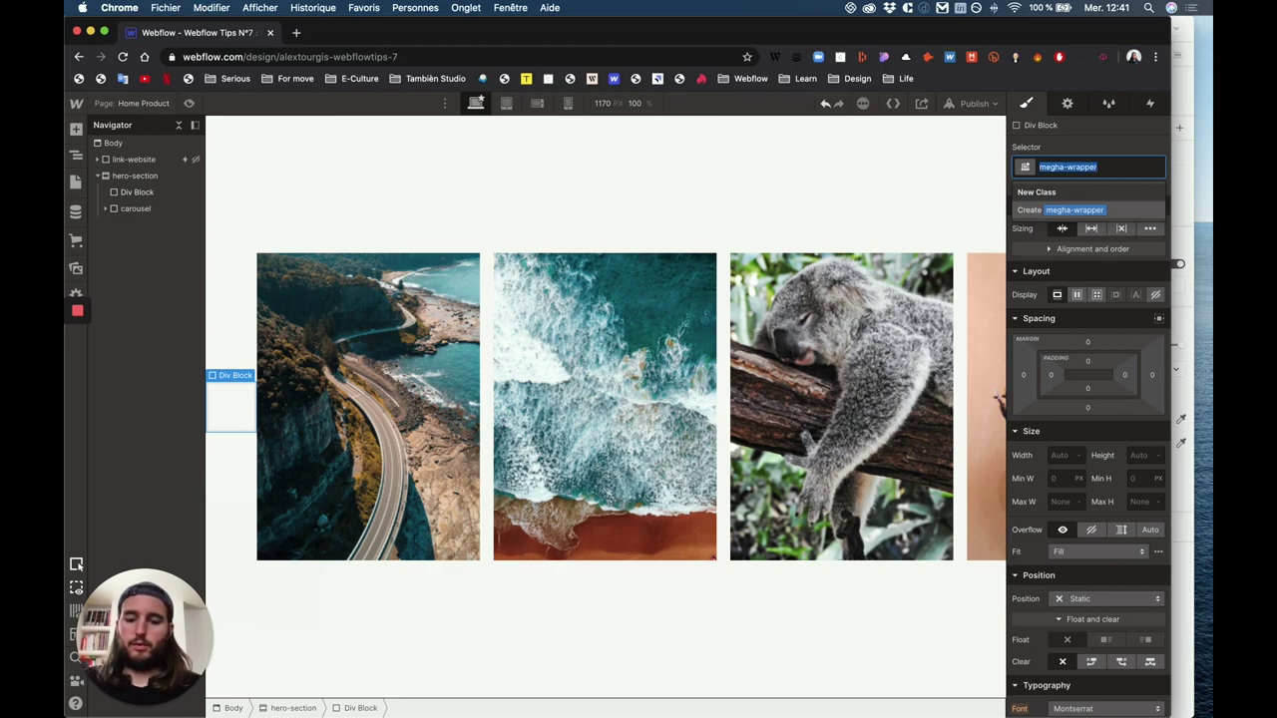
{"action": "type", "text": "container"}
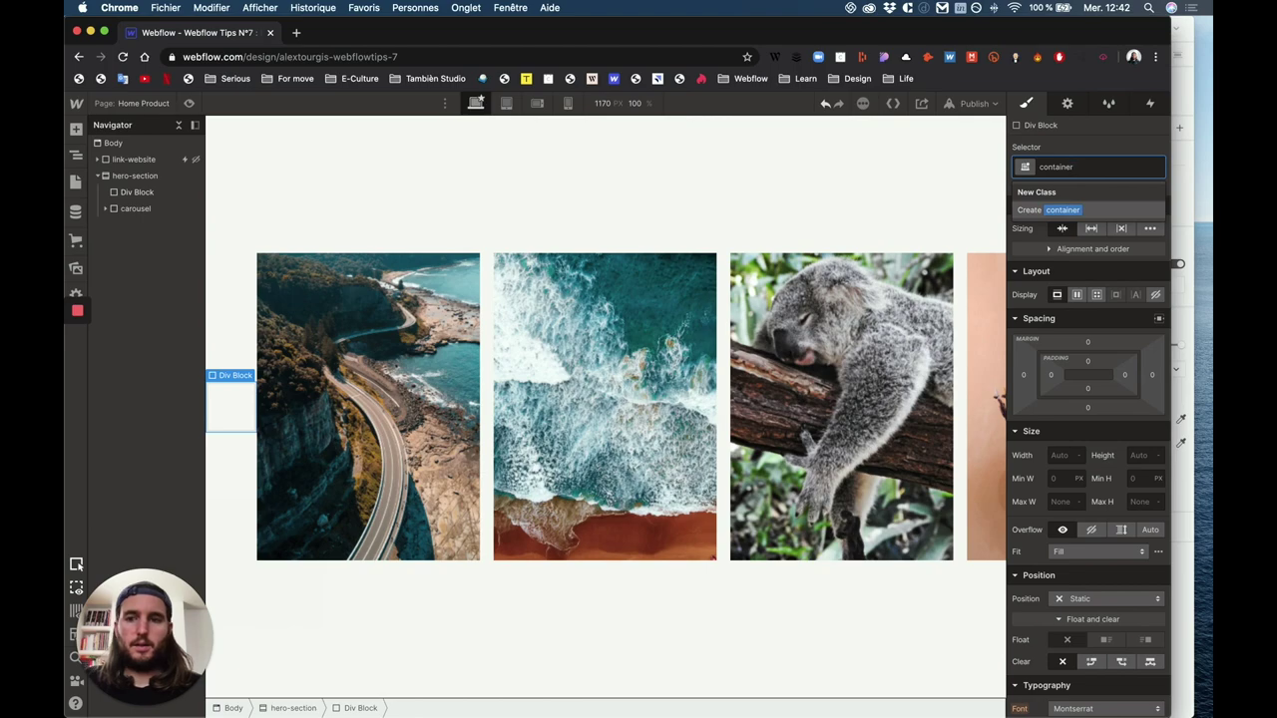
{"action": "key", "text": "Return"}
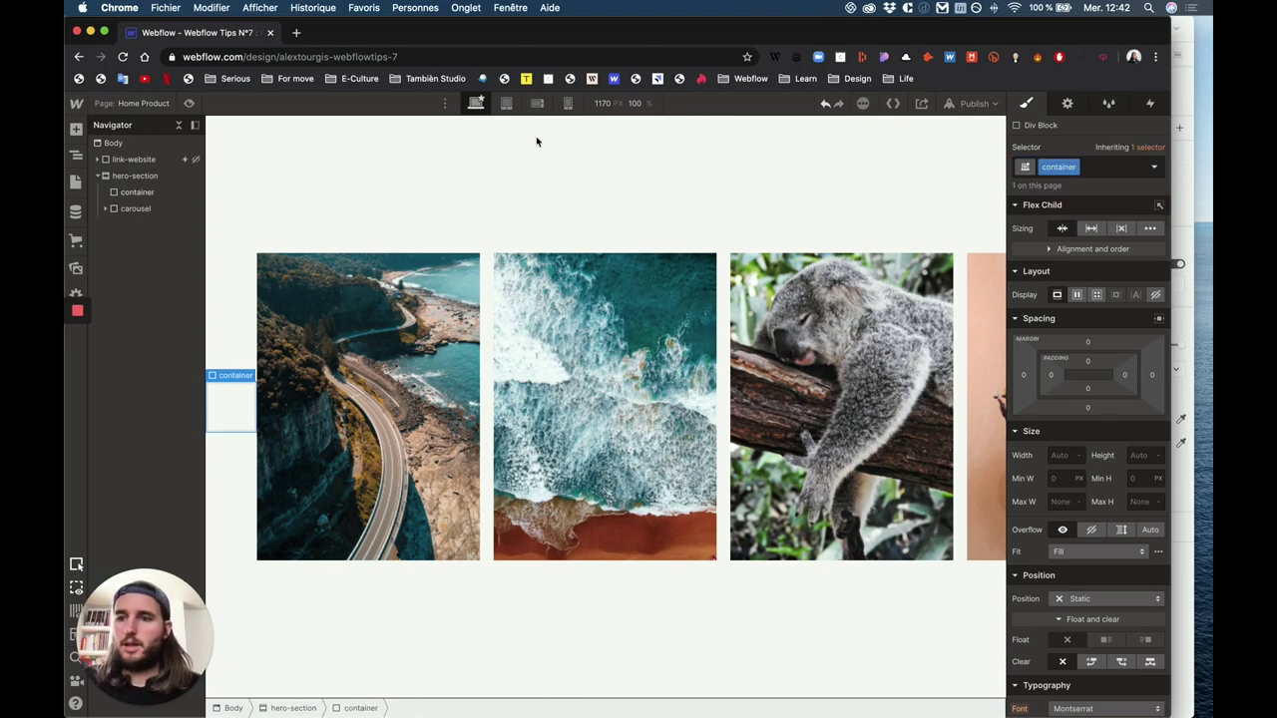
{"action": "left_click", "coordinate": [124, 208]}
{"action": "left_click_drag", "start_coordinate": [137, 194], "coordinate": [145, 195]}
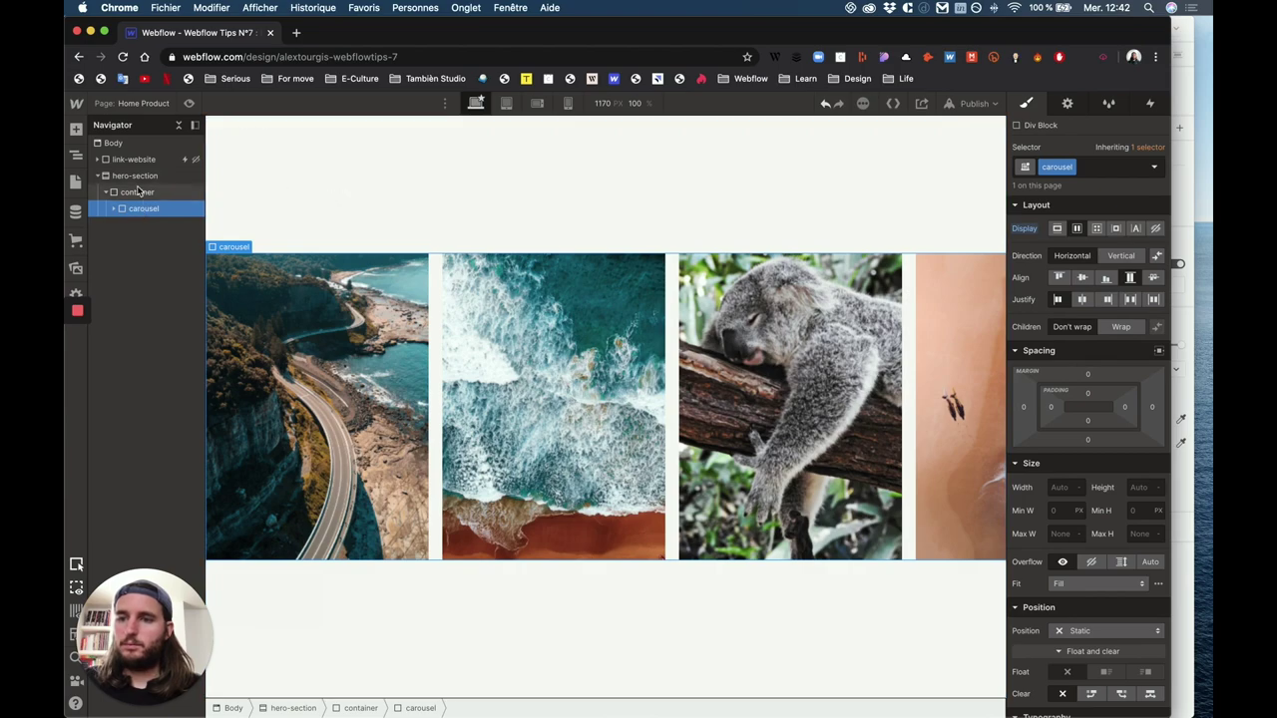
Add a div block above the carousel inside container, and check the title's placement in the Adobe XD mockup.
{"action": "left_click", "coordinate": [76, 129]}
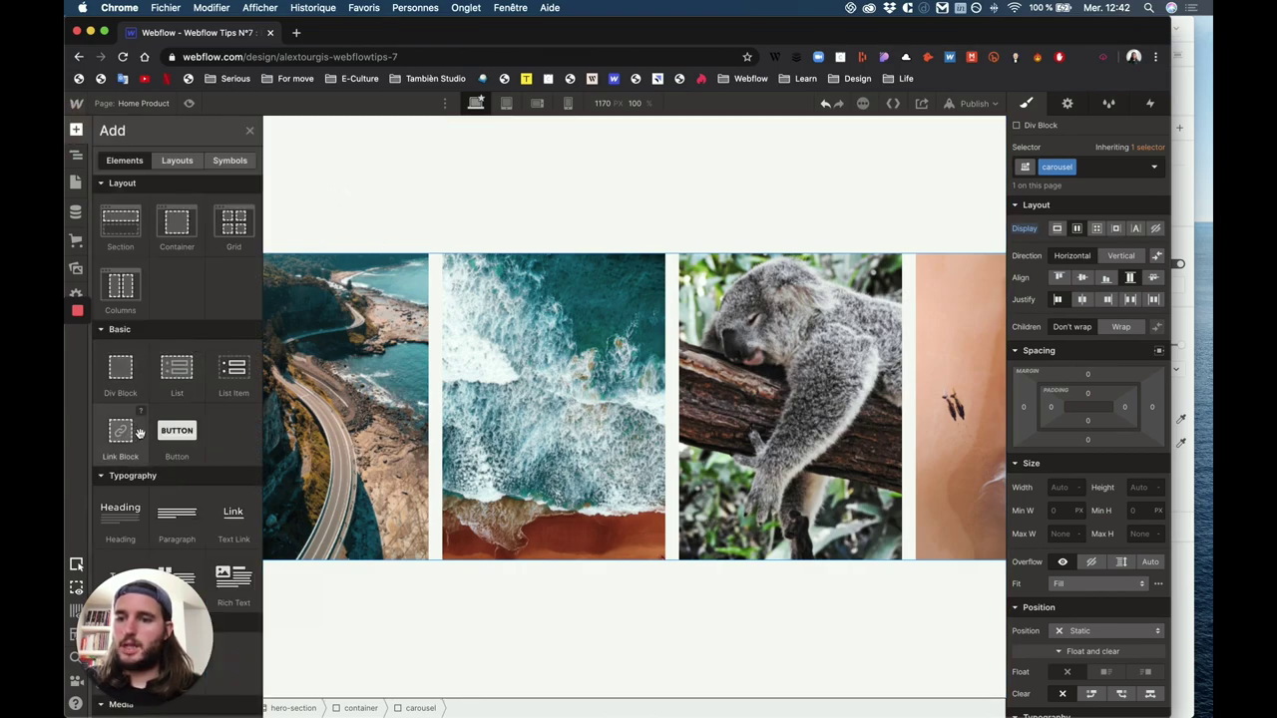
{"action": "left_click_drag", "start_coordinate": [157, 291], "coordinate": [148, 204]}
{"action": "key", "text": "ctrl+Up"}
{"action": "left_click", "coordinate": [835, 250]}
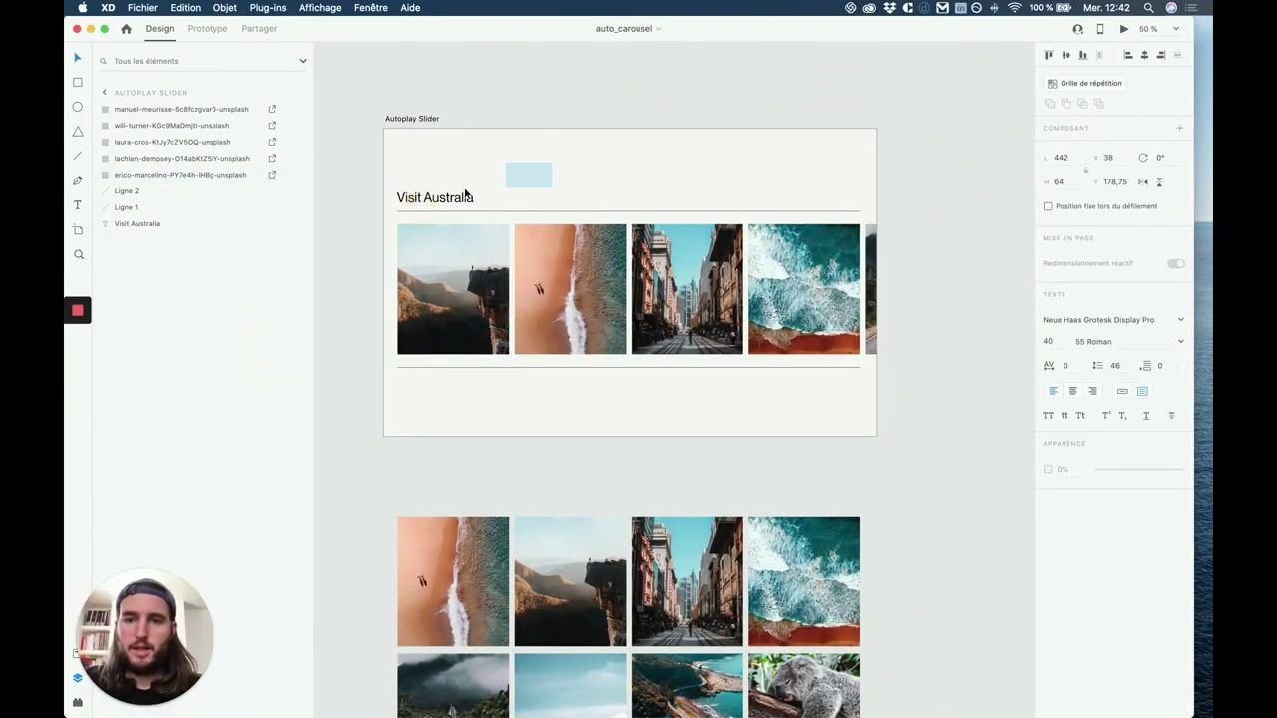
{"action": "left_click", "coordinate": [461, 199]}
{"action": "key", "text": "ctrl+Up"}
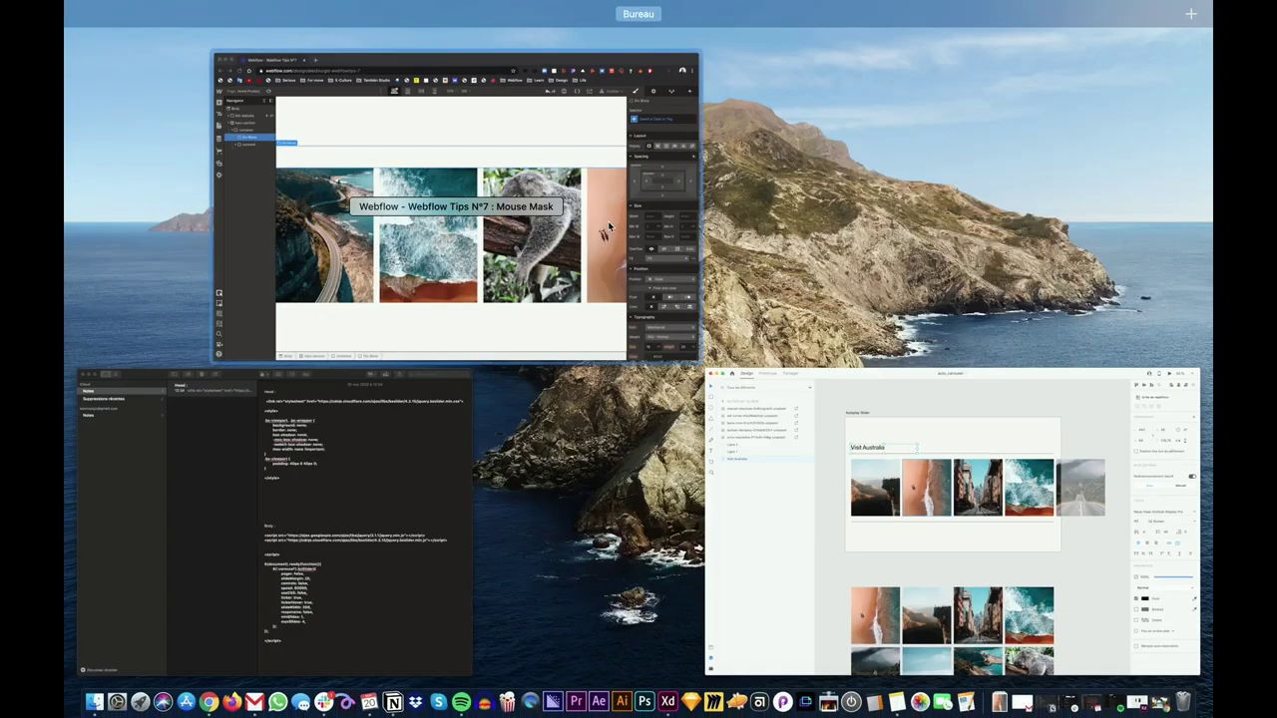
{"action": "left_click", "coordinate": [426, 275]}
Place a heading inside the new div block and give the block the class wrapper-title.
{"action": "left_click", "coordinate": [76, 129]}
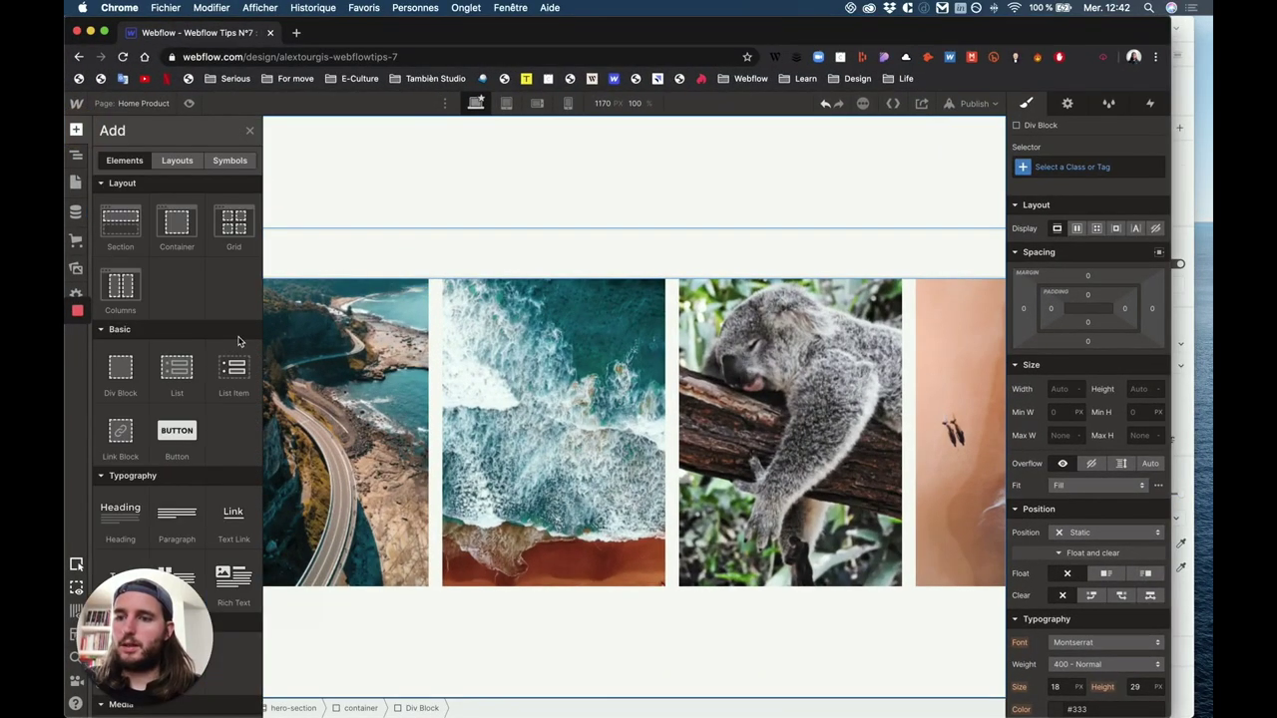
{"action": "scroll", "coordinate": [124, 442], "scroll_direction": "down", "scroll_amount": 1}
{"action": "left_click_drag", "start_coordinate": [121, 460], "coordinate": [317, 240]}
{"action": "left_click", "coordinate": [180, 208]}
{"action": "left_click", "coordinate": [1115, 164]}
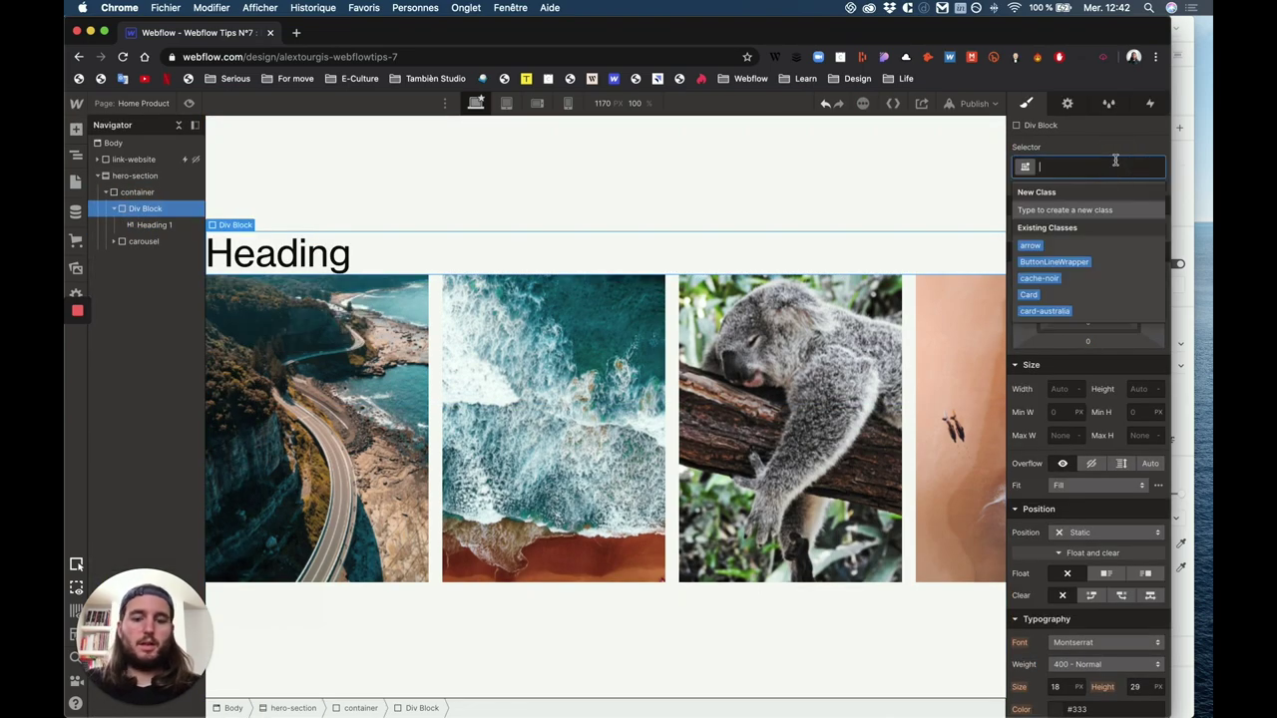
{"action": "type", "text": "wrapper"}
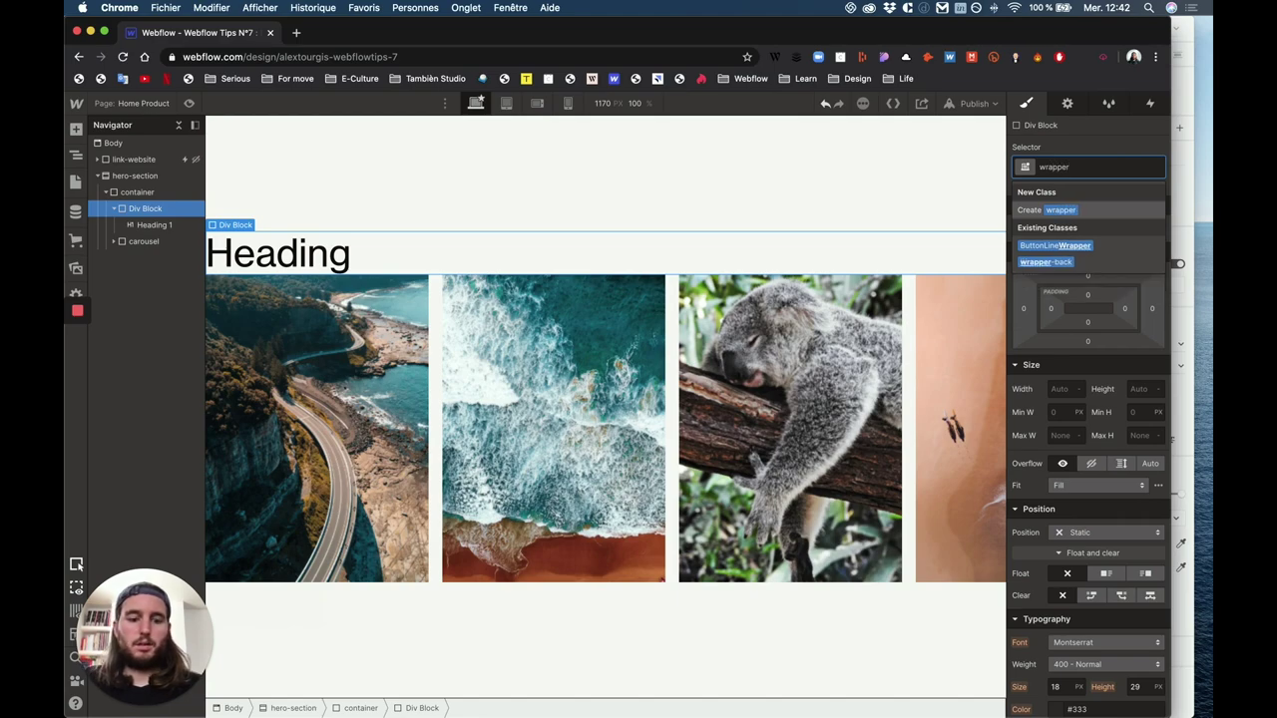
{"action": "type", "text": "-title"}
{"action": "key", "text": "Return"}
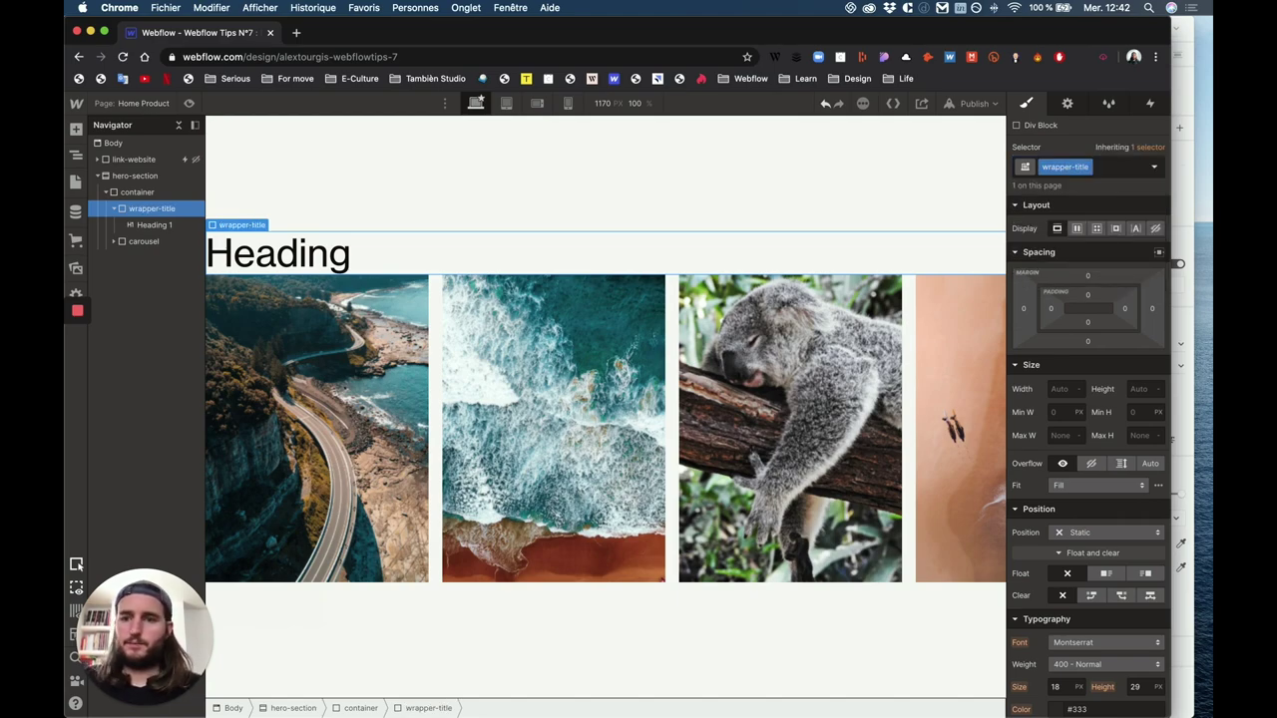
Change the heading in wrapper-title to type H2.
{"action": "left_click", "coordinate": [135, 225]}
{"action": "left_click", "coordinate": [264, 226]}
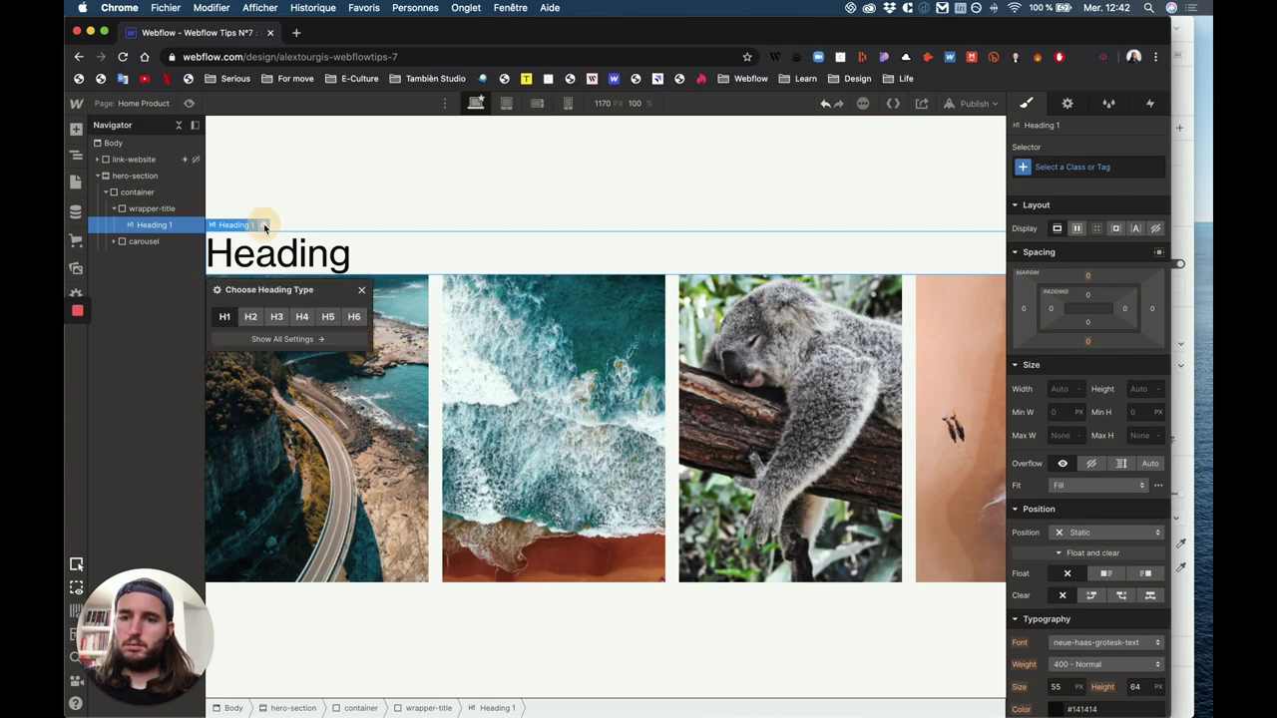
{"action": "left_click", "coordinate": [250, 316]}
Copy the title text "Visit Australia" from the Adobe XD mockup and paste it over the H2 heading's placeholder in Webflow.
{"action": "key", "text": "ctrl+Up"}
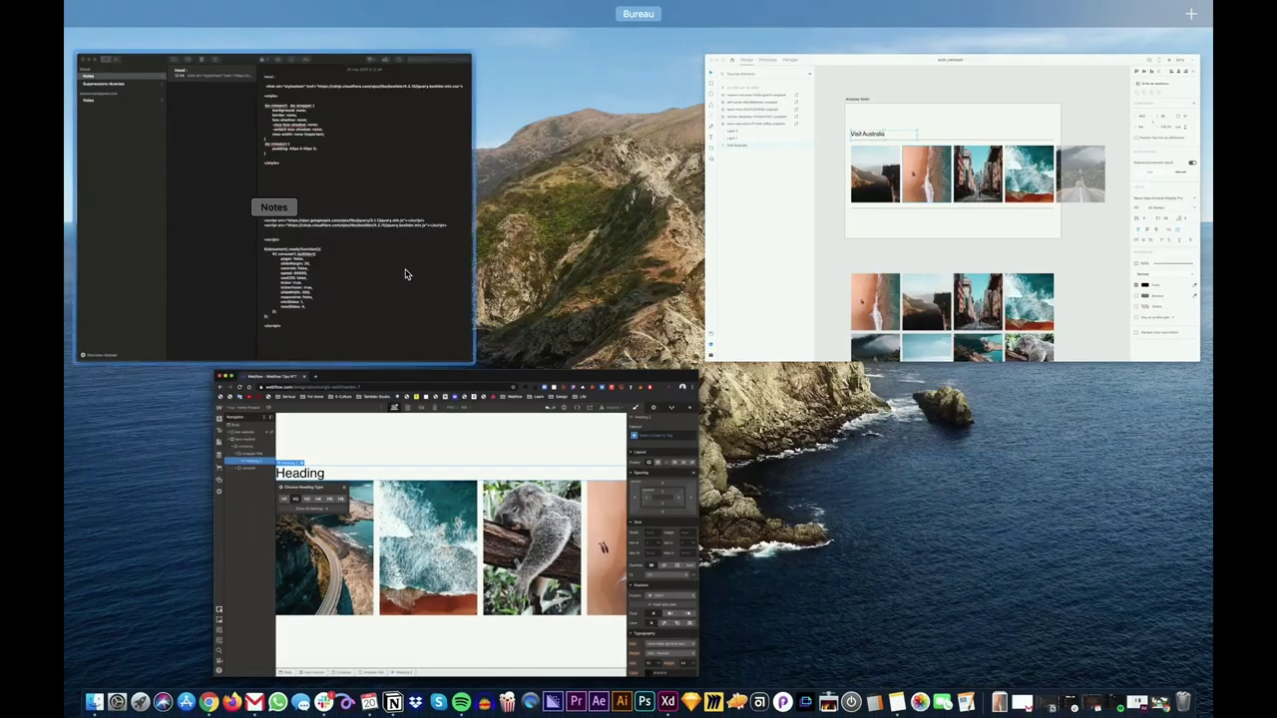
{"action": "left_click", "coordinate": [883, 228]}
{"action": "double_click", "coordinate": [449, 196]}
{"action": "key", "text": "super+a"}
{"action": "key", "text": "super+c"}
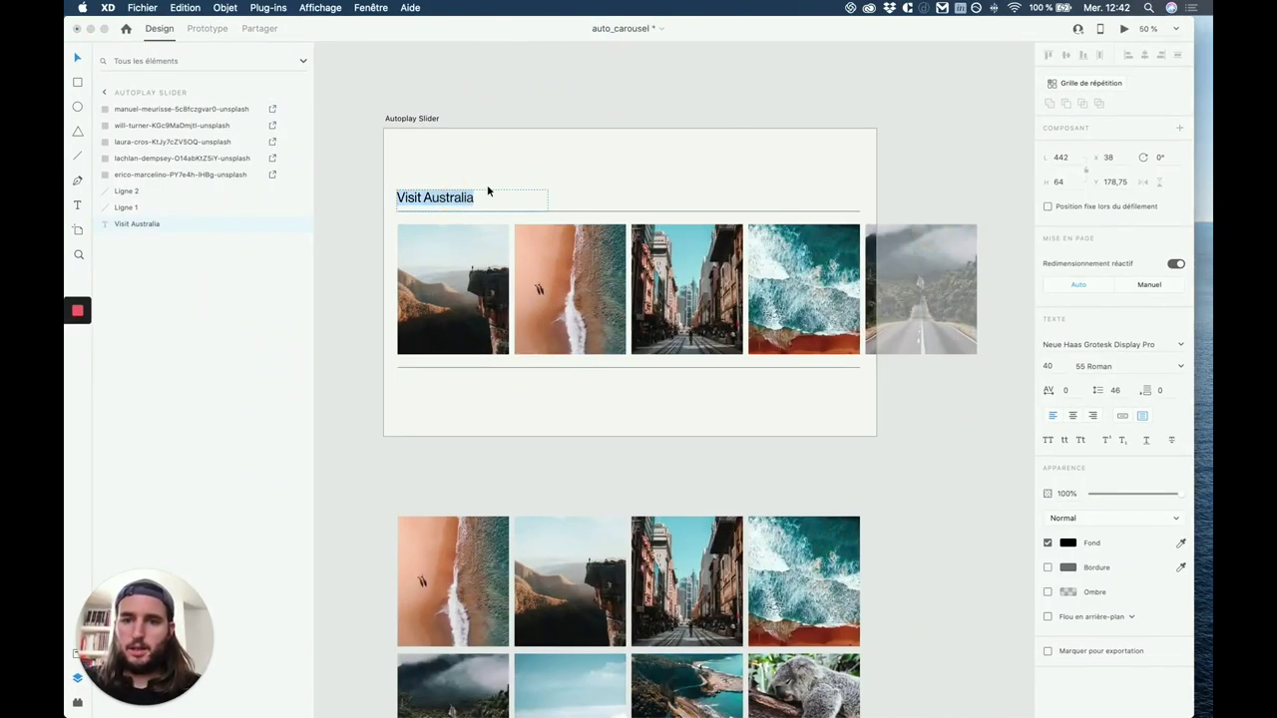
{"action": "key", "text": "ctrl+Up"}
{"action": "left_click", "coordinate": [551, 199]}
{"action": "double_click", "coordinate": [250, 250]}
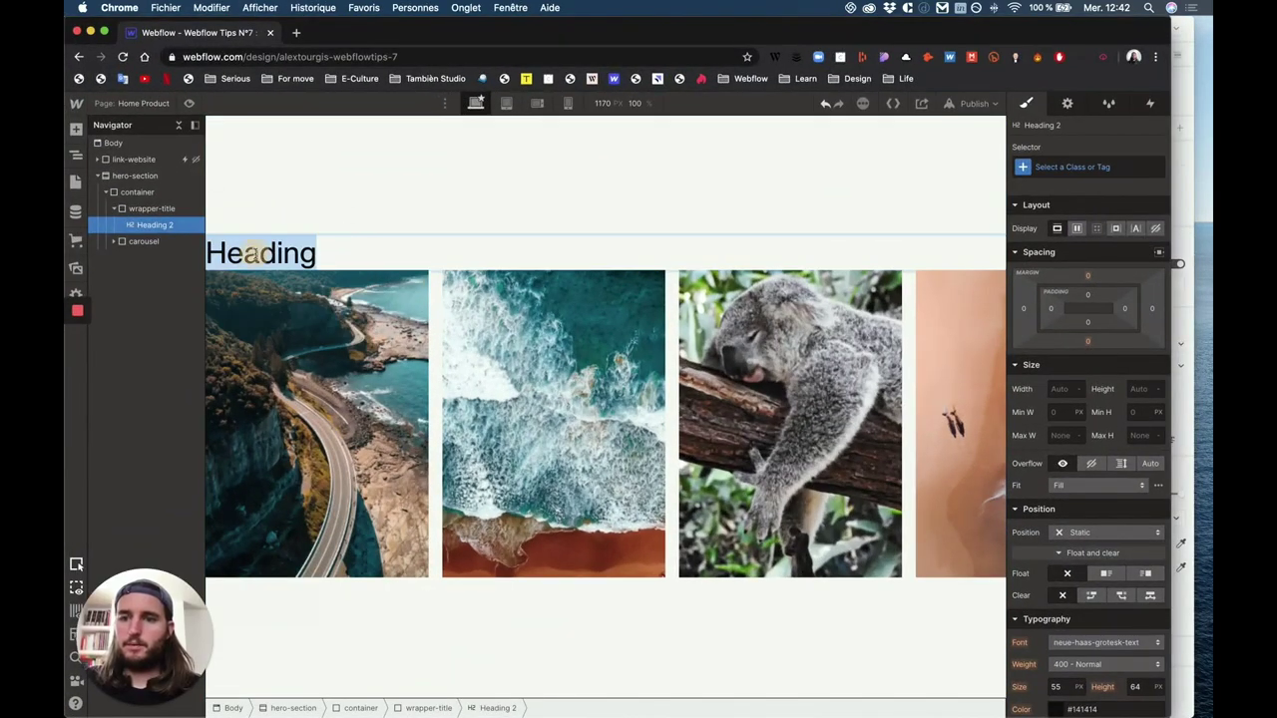
{"action": "key", "text": "super+v"}
{"action": "key", "text": "Escape"}
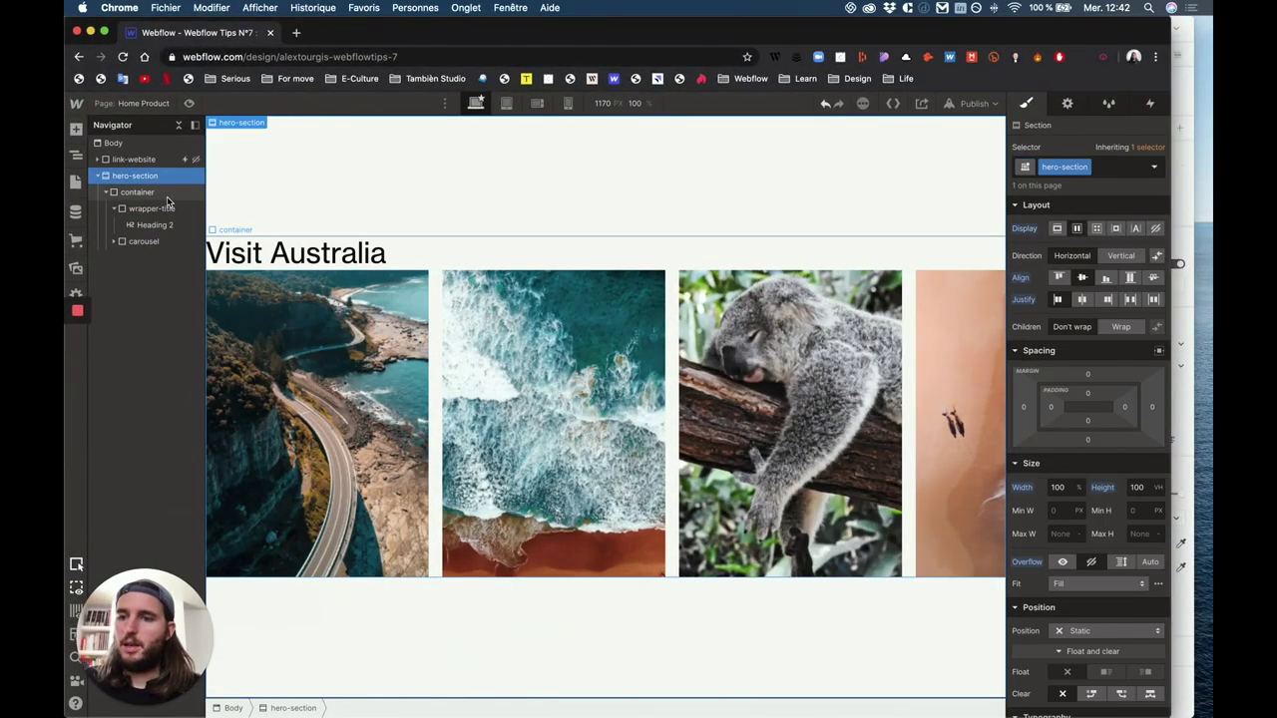
Add a div block above the heading inside wrapper-title and give it the class line.
{"action": "left_click", "coordinate": [76, 128]}
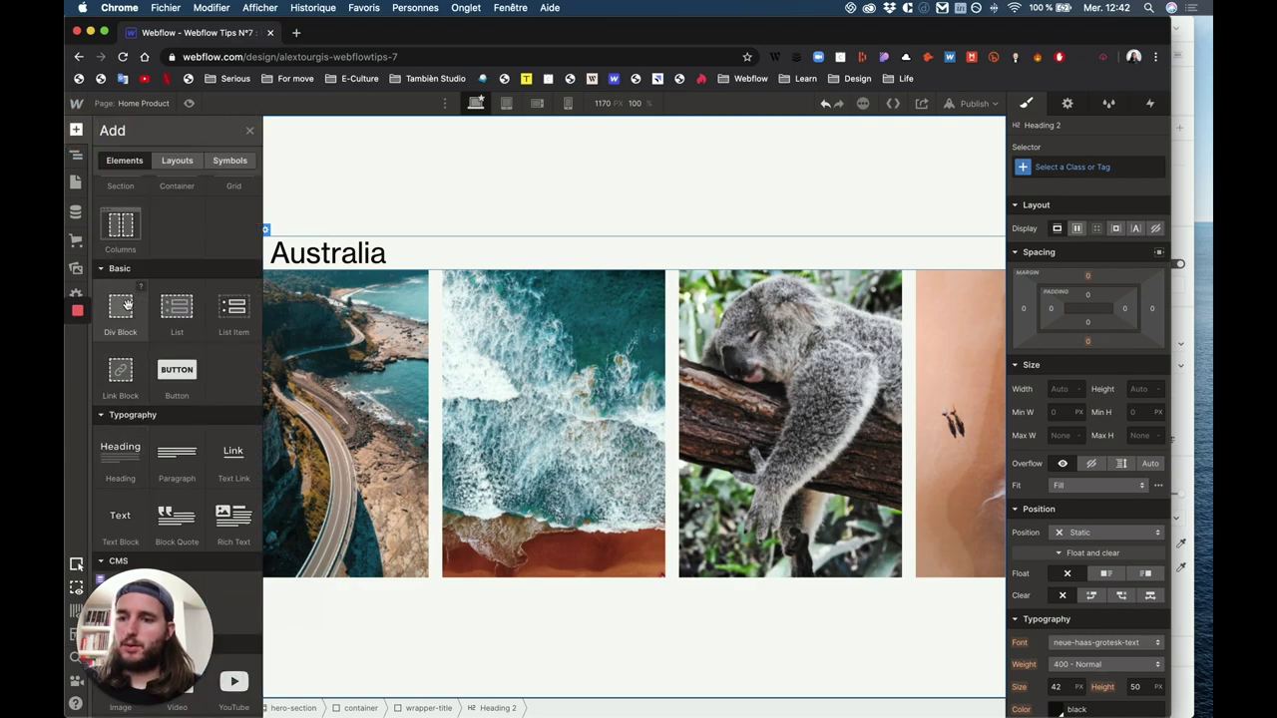
{"action": "left_click_drag", "start_coordinate": [119, 311], "coordinate": [155, 224]}
{"action": "left_click", "coordinate": [1068, 165]}
{"action": "type", "text": "line"}
{"action": "key", "text": "Return"}
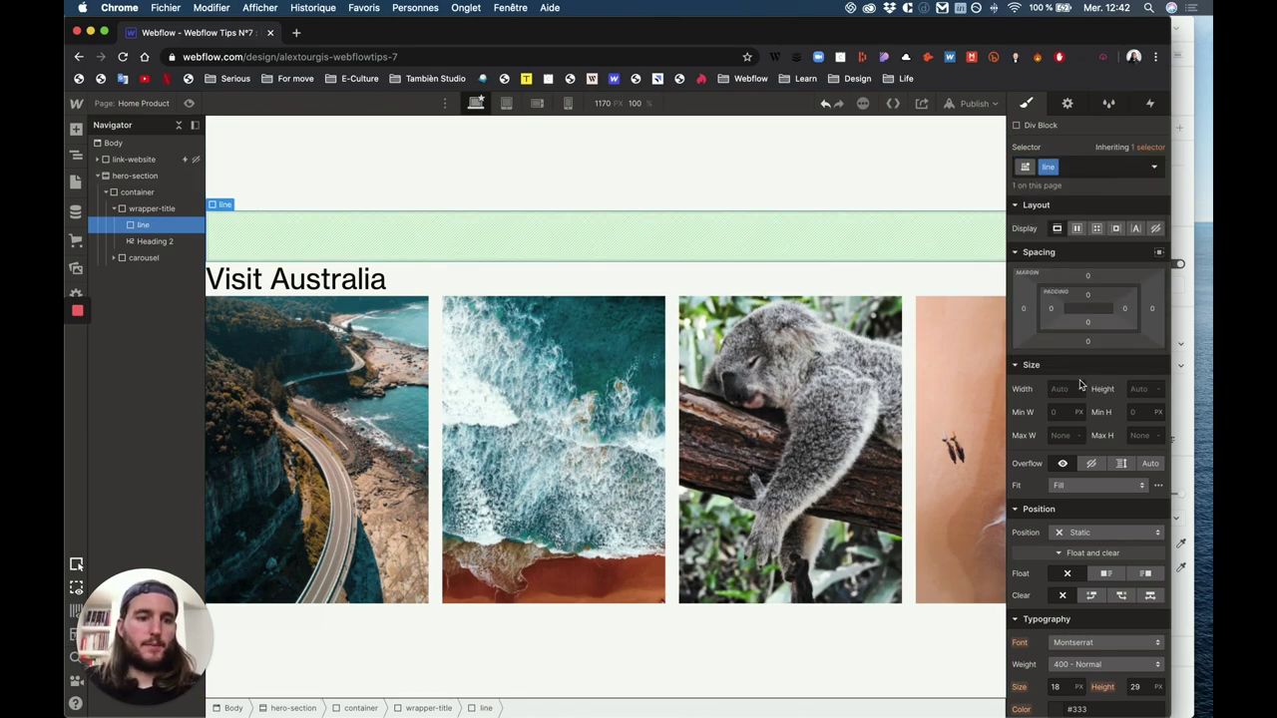
Set the line block's width to 100% and its height to 1 px.
{"action": "scroll", "coordinate": [1086, 551], "scroll_direction": "down", "scroll_amount": 3}
{"action": "left_click", "coordinate": [1069, 258]}
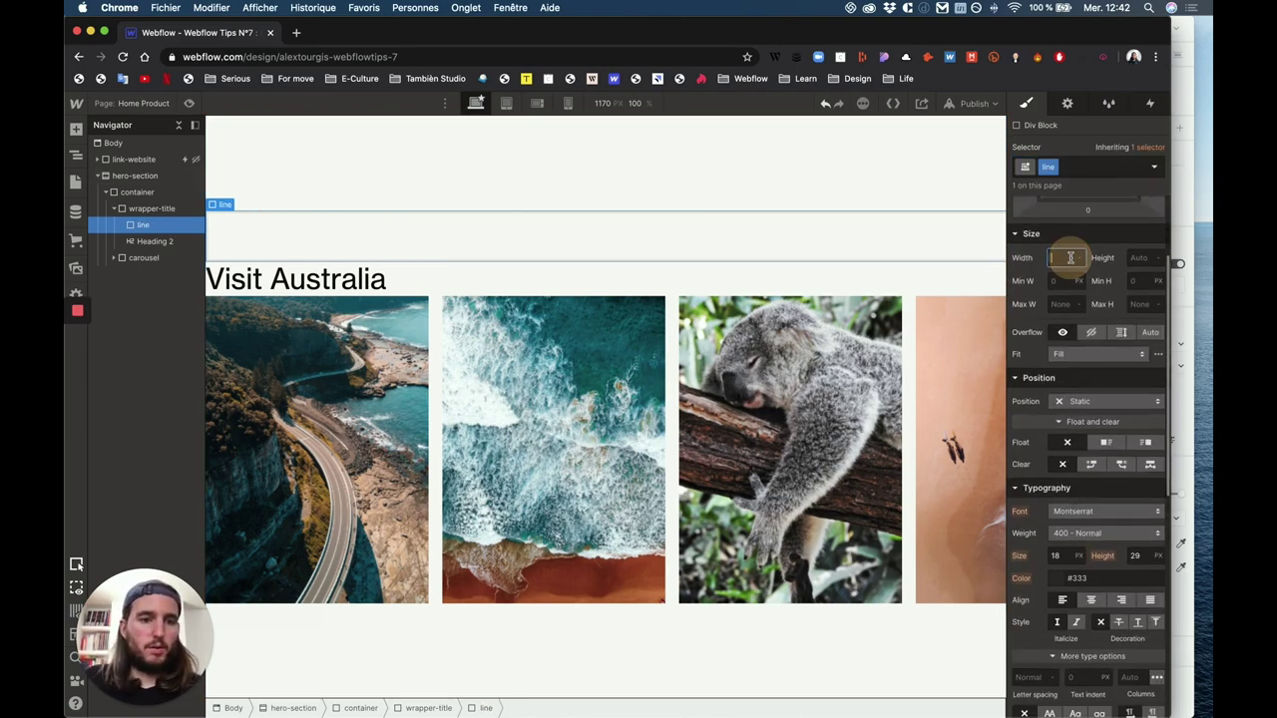
{"action": "type", "text": "100%"}
{"action": "key", "text": "Return"}
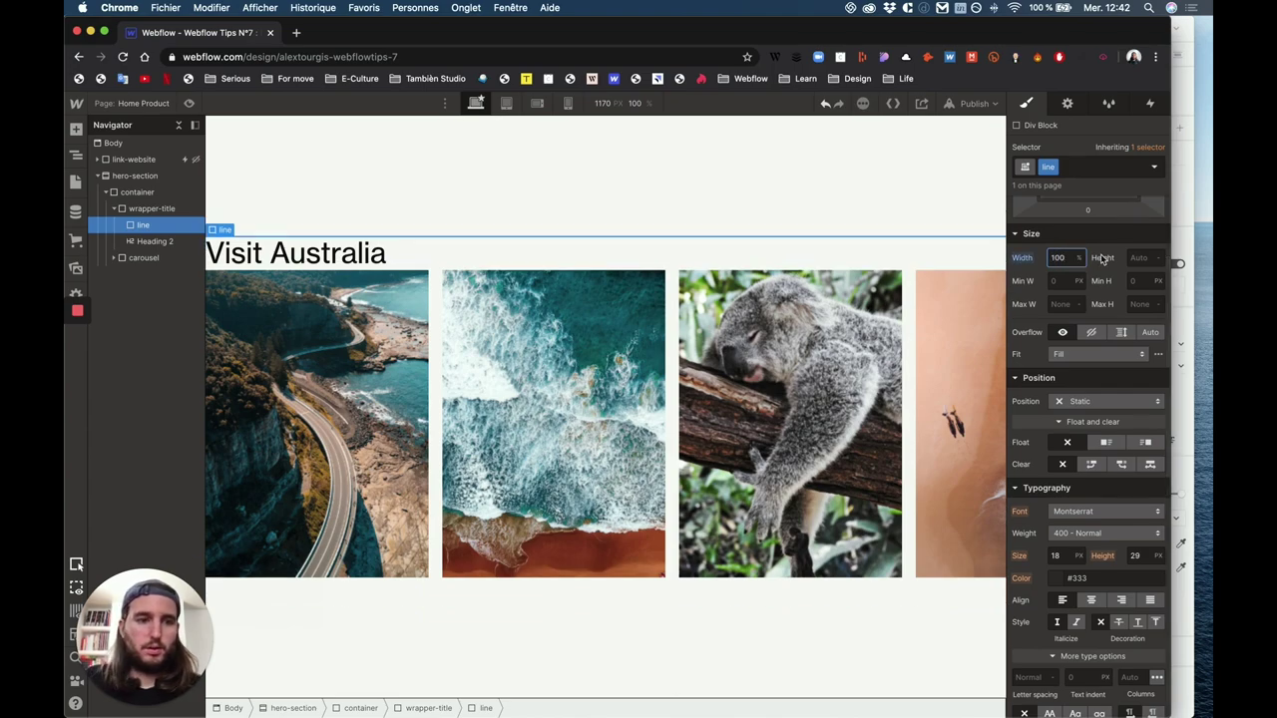
{"action": "left_click", "coordinate": [1140, 258]}
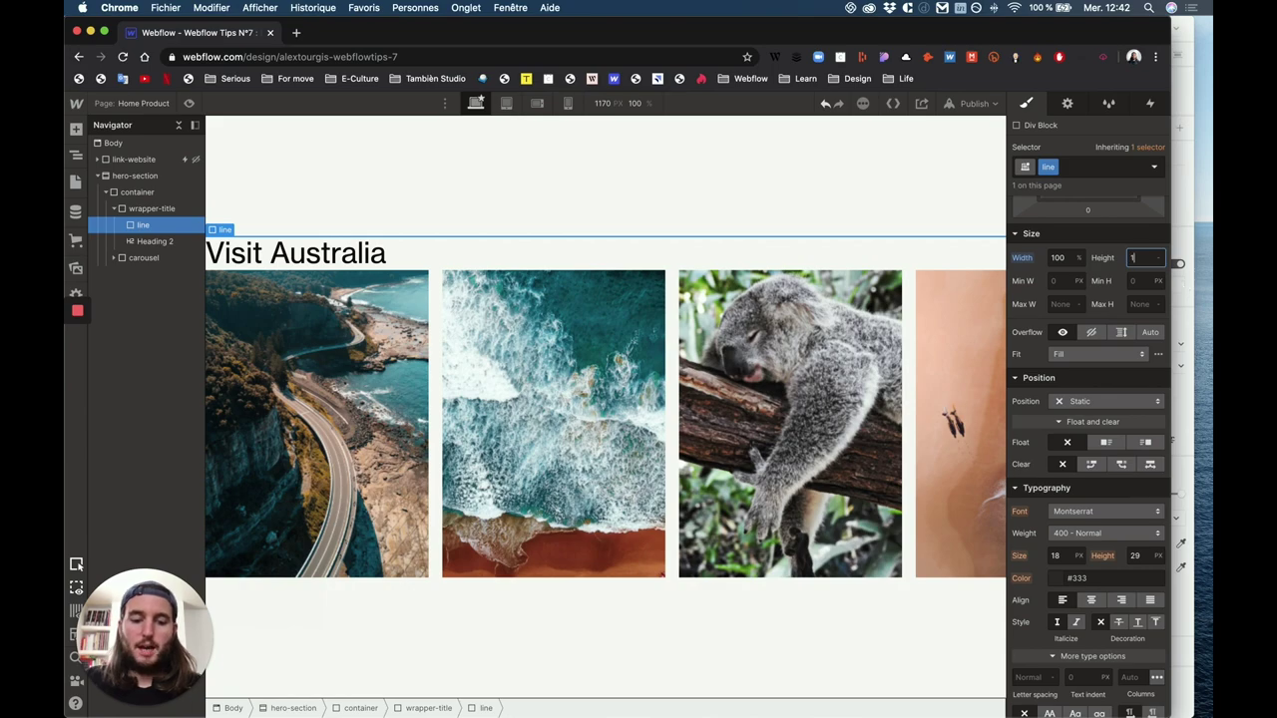
{"action": "type", "text": "1px"}
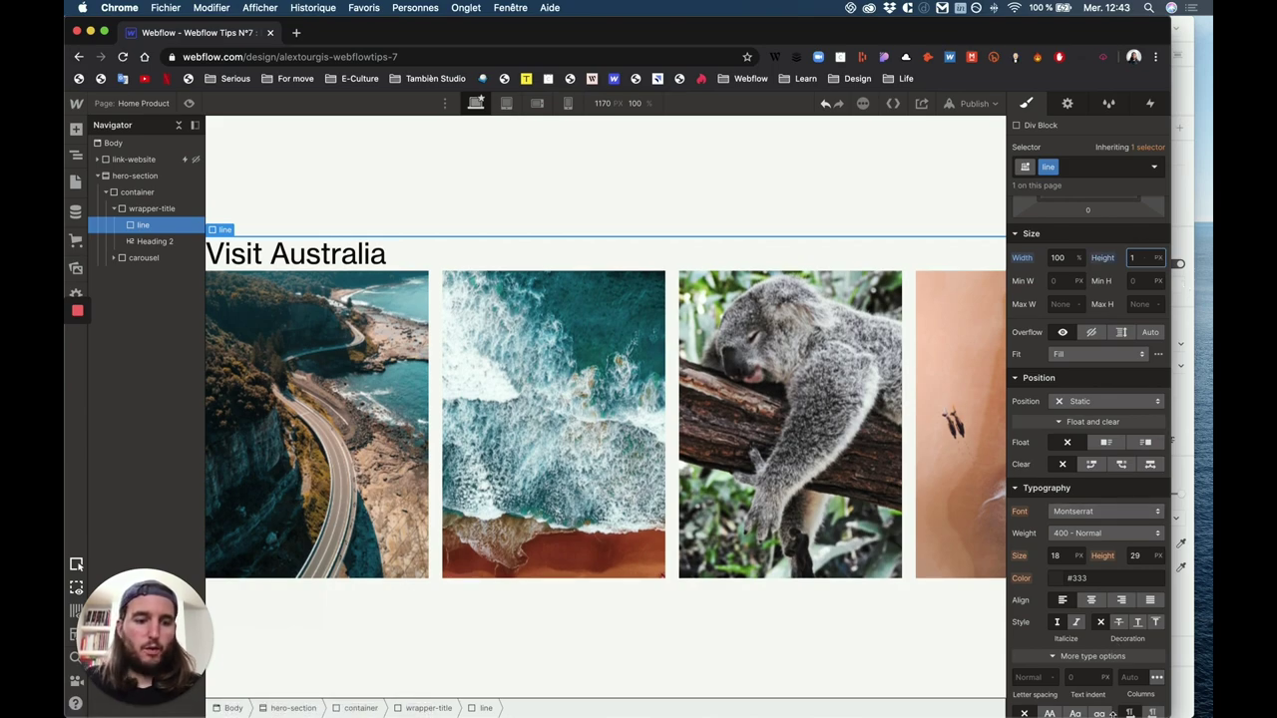
Give the line block a solid black background colour.
{"action": "scroll", "coordinate": [1104, 707], "scroll_direction": "down", "scroll_amount": 3}
{"action": "left_click", "coordinate": [1055, 674]}
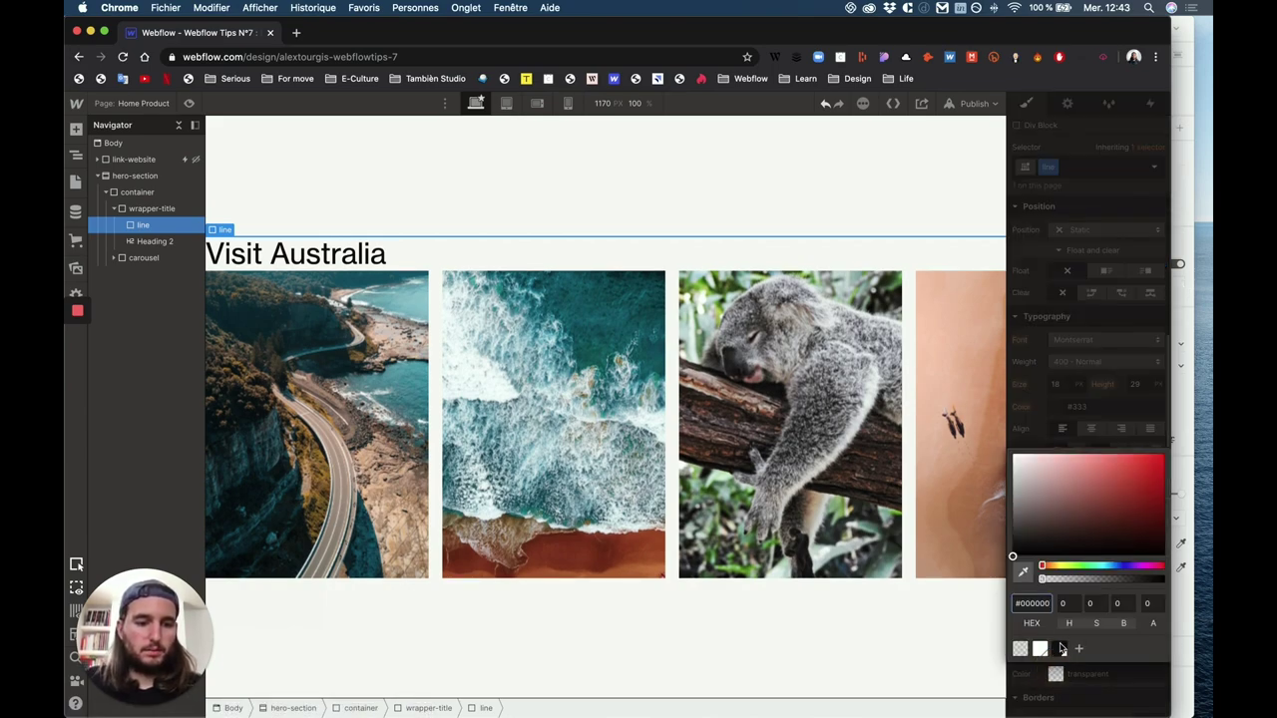
{"action": "left_click", "coordinate": [1059, 647]}
{"action": "left_click", "coordinate": [1133, 291]}
Reorder wrapper-title so that the "Visit Australia" heading sits above the line block.
{"action": "left_click", "coordinate": [564, 351]}
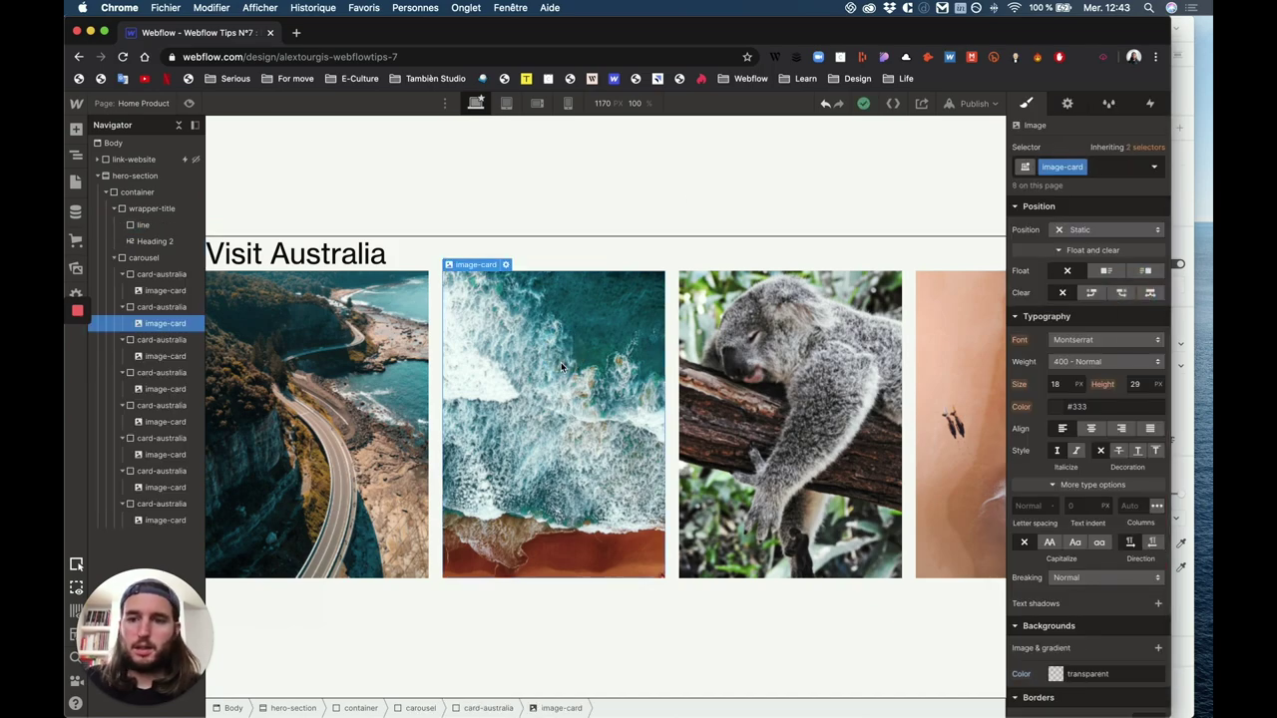
{"action": "left_click", "coordinate": [529, 241]}
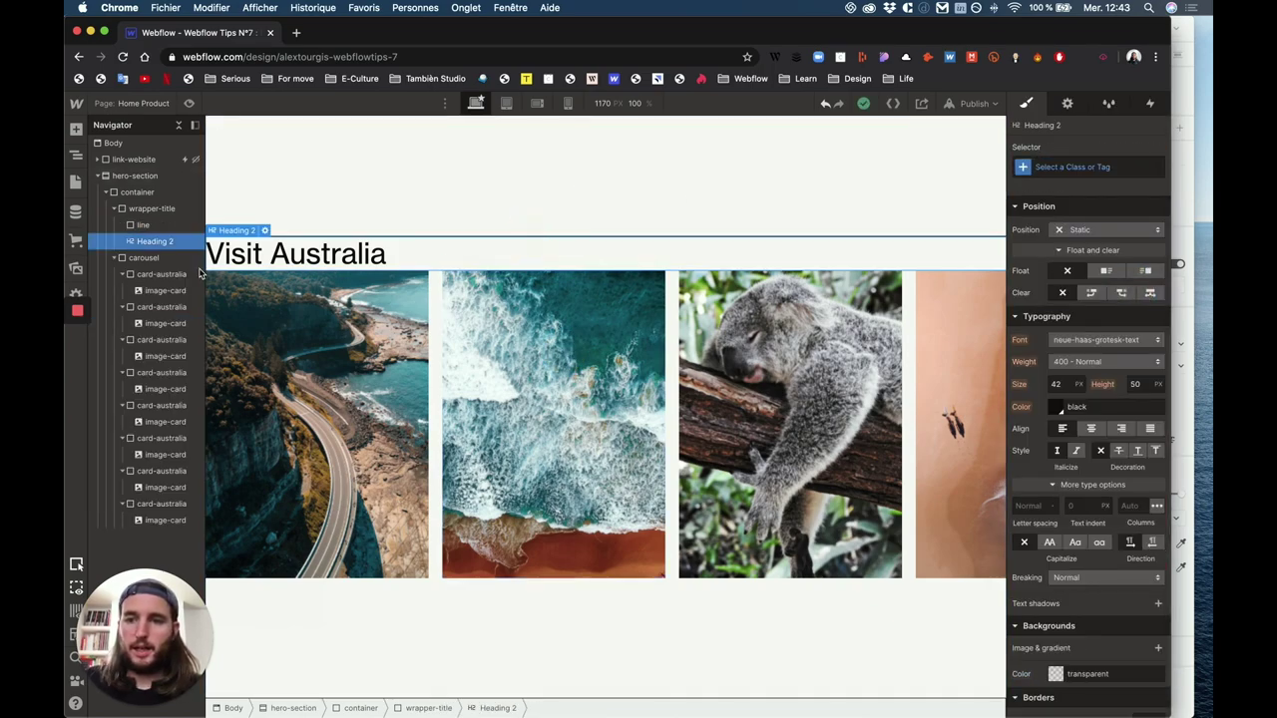
{"action": "left_click_drag", "start_coordinate": [143, 243], "coordinate": [148, 214]}
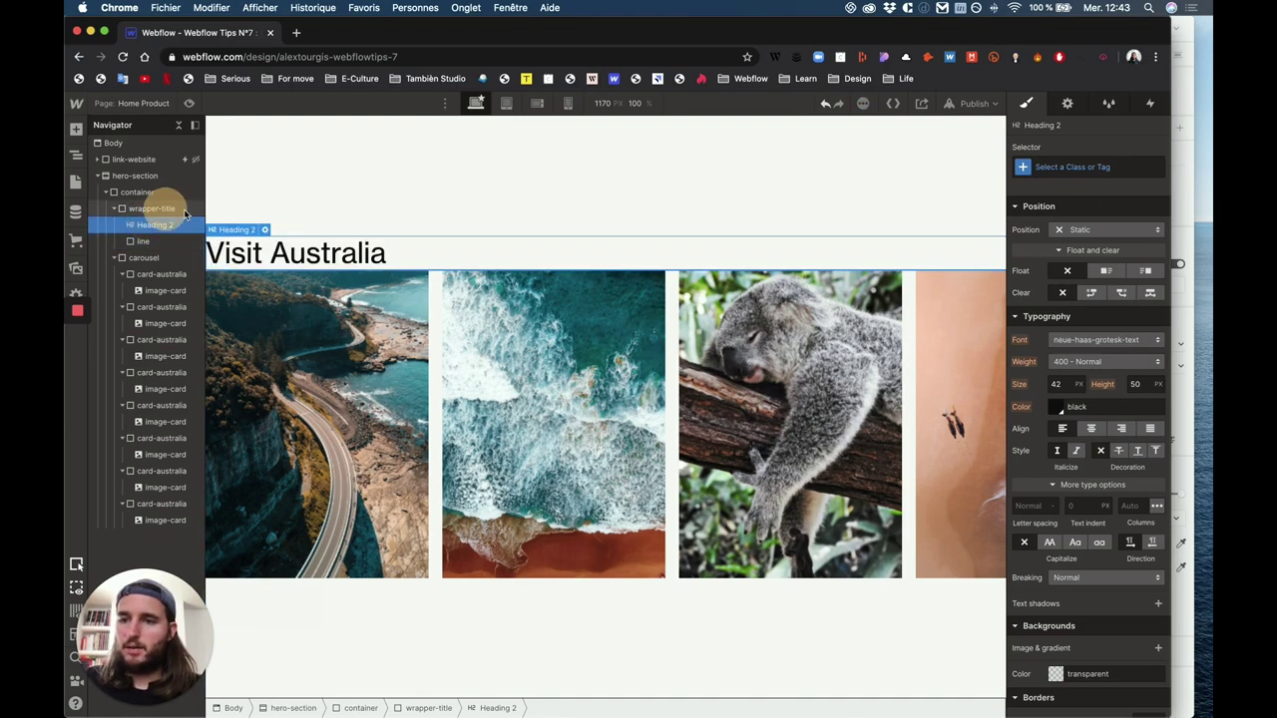
Check the title-to-images spacing in the Adobe XD mockup and set wrapper-title's bottom margin to 40 px in Webflow.
{"action": "left_click", "coordinate": [166, 211]}
{"action": "left_click", "coordinate": [114, 210]}
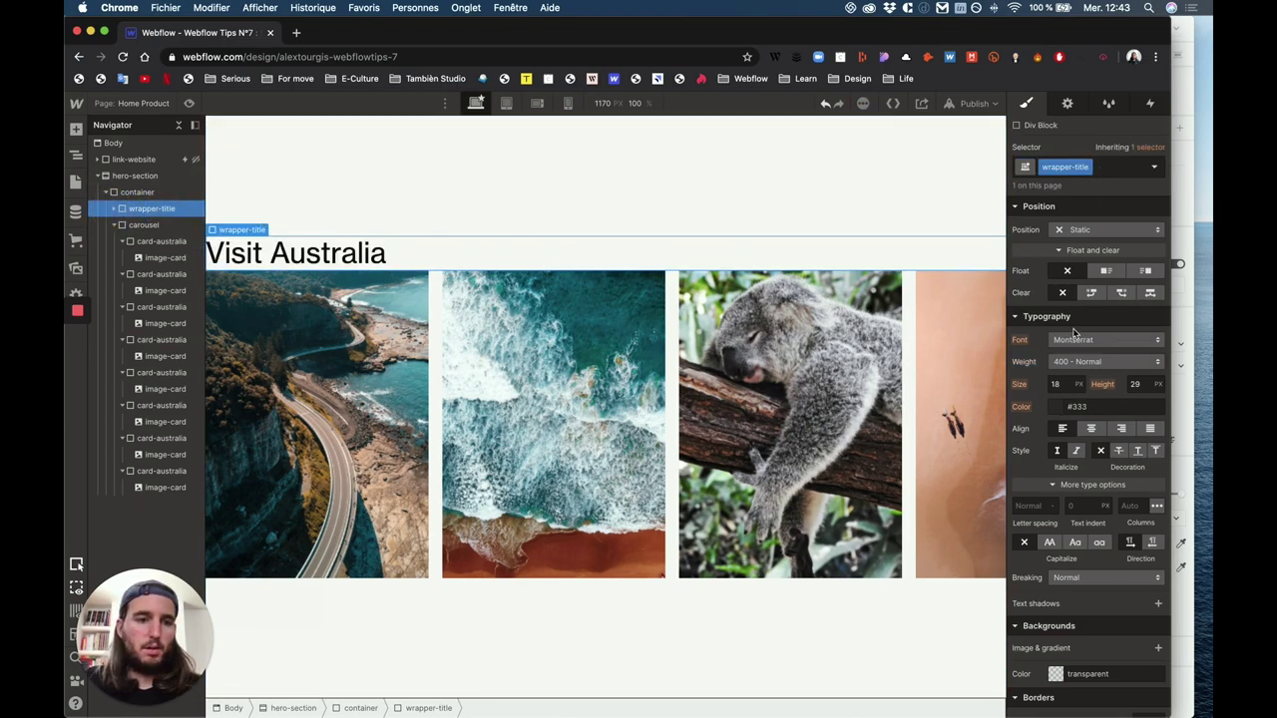
{"action": "scroll", "coordinate": [1091, 323], "scroll_direction": "up", "scroll_amount": 5}
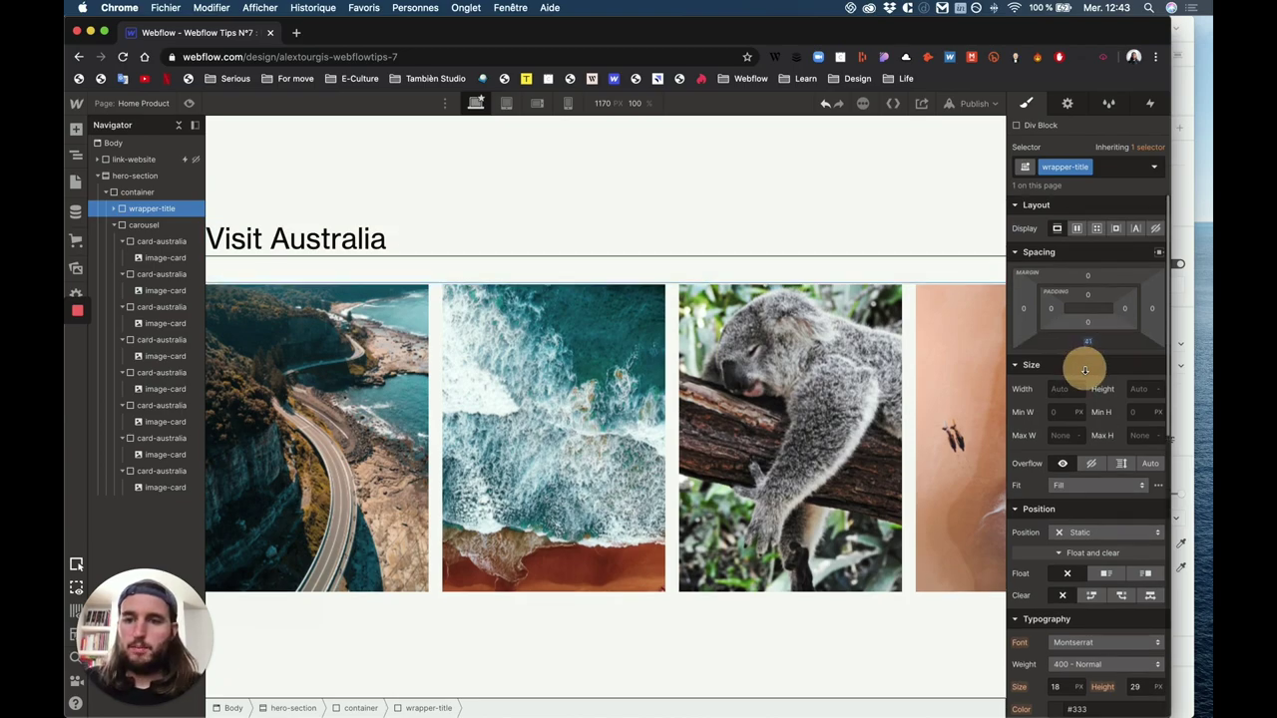
{"action": "key", "text": "ctrl+Up"}
{"action": "left_click", "coordinate": [990, 228]}
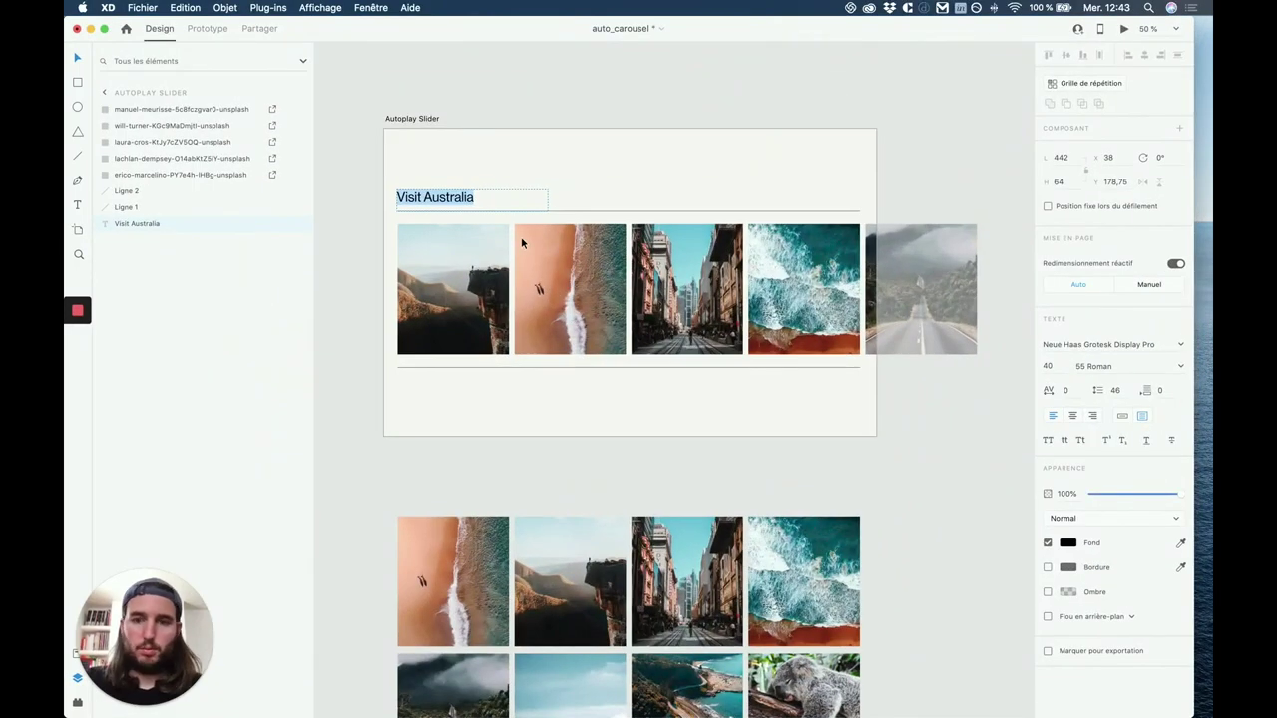
{"action": "key", "text": "Escape"}
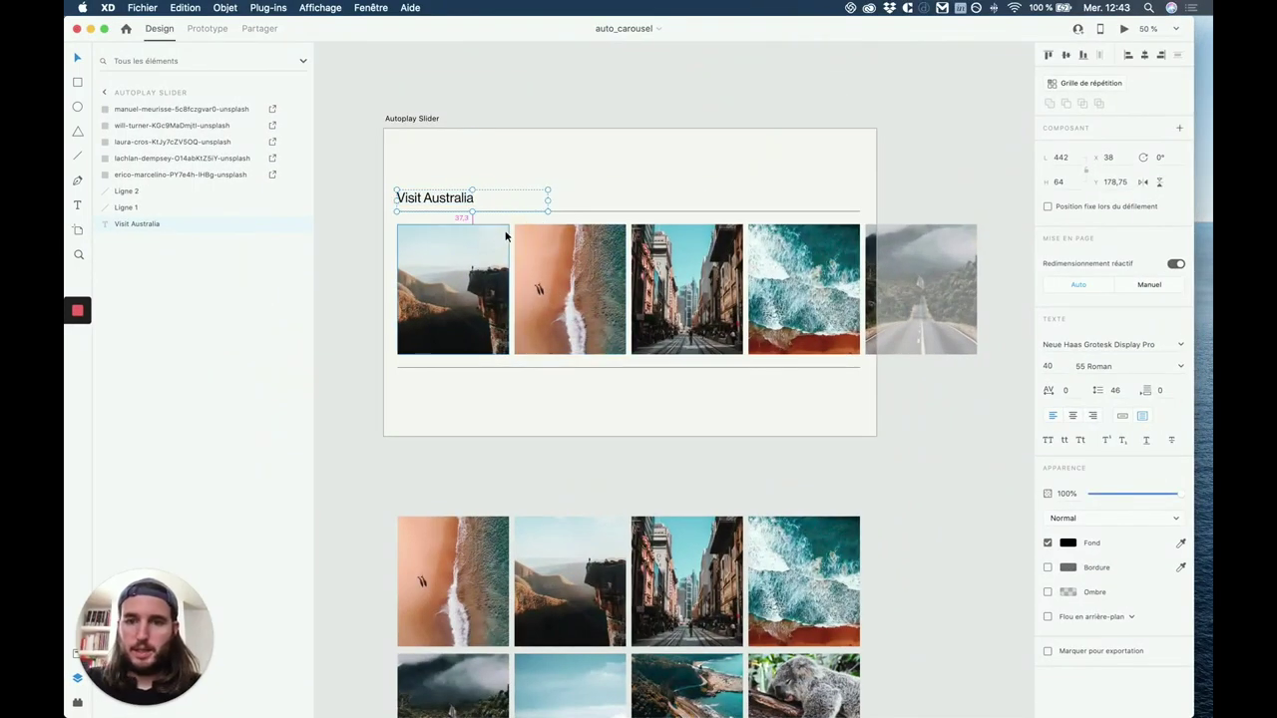
{"action": "left_click", "coordinate": [594, 234]}
{"action": "key", "text": "ctrl+Up"}
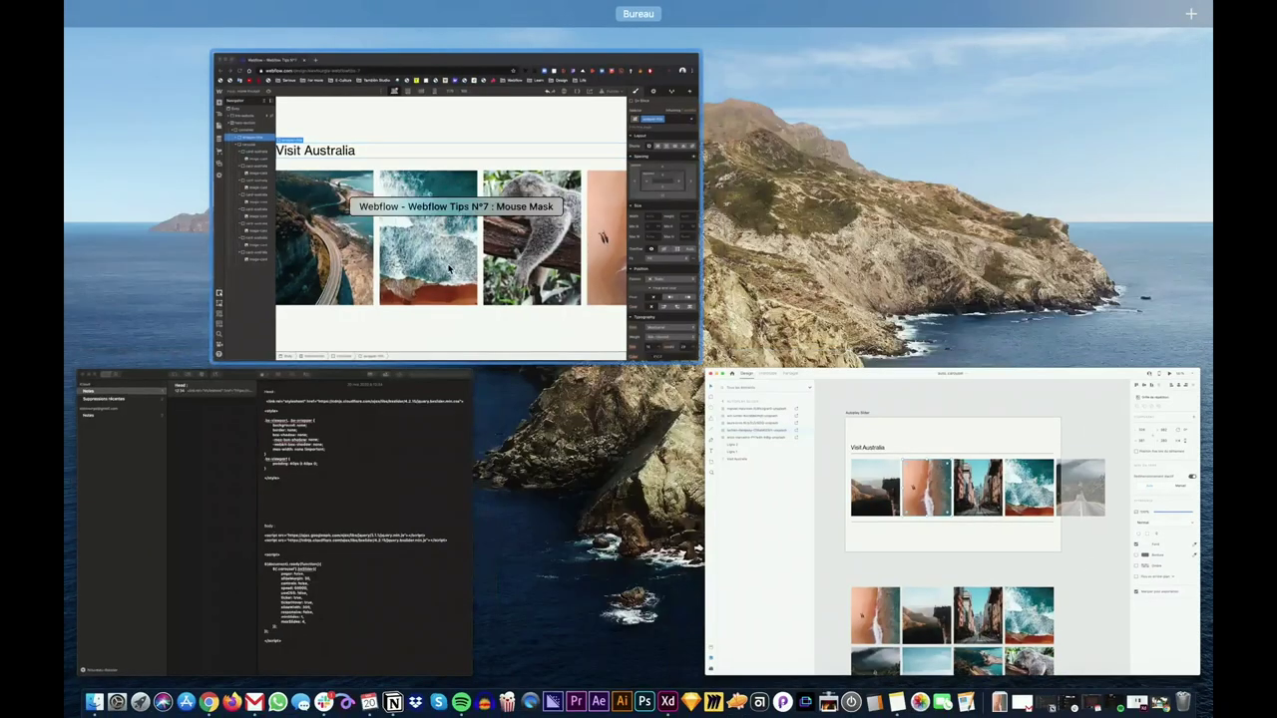
{"action": "left_click", "coordinate": [599, 238]}
{"action": "left_click", "coordinate": [1089, 343]}
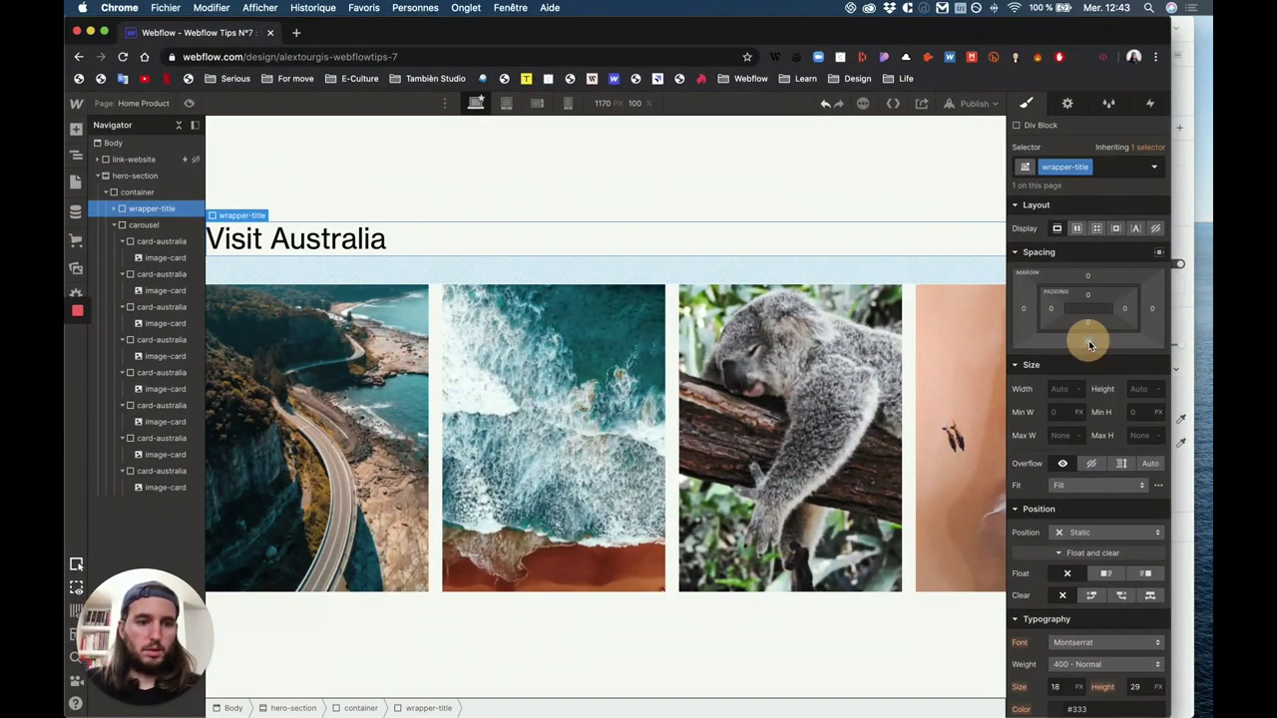
{"action": "type", "text": "40"}
{"action": "key", "text": "Return"}
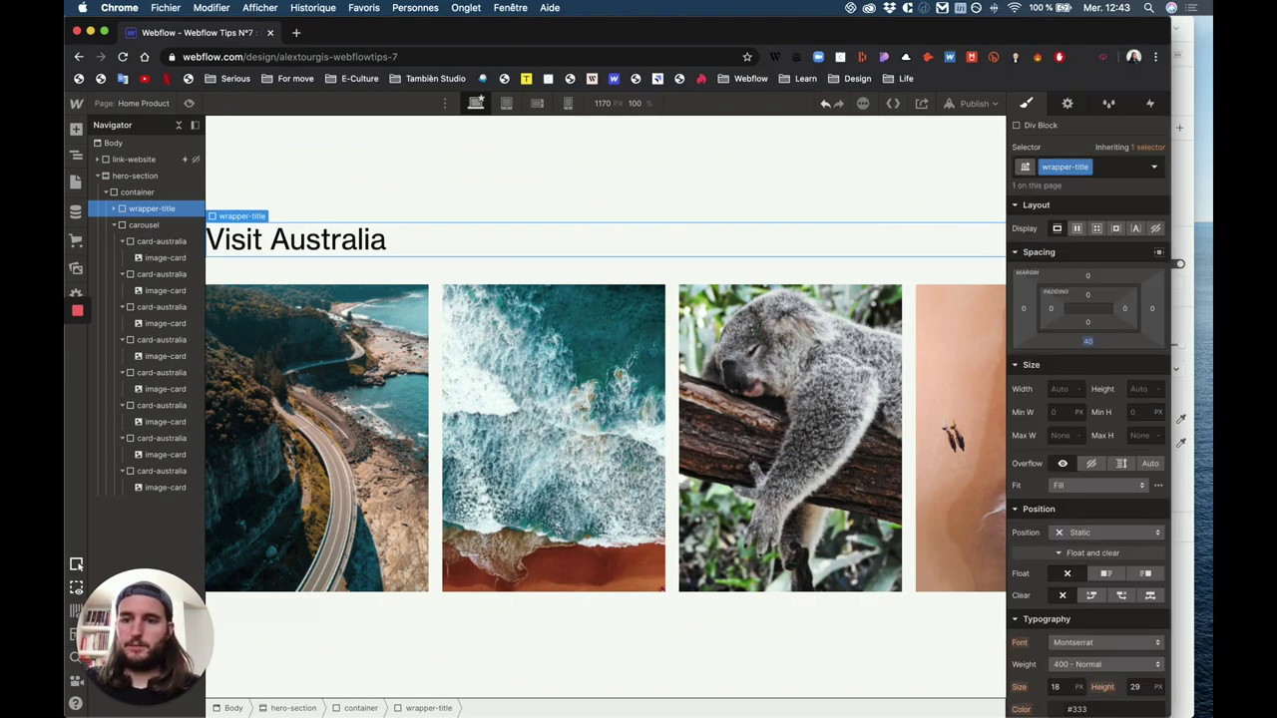
Duplicate wrapper-title and place the copy below the carousel inside the container.
{"action": "left_click", "coordinate": [113, 224]}
{"action": "left_click", "coordinate": [135, 209]}
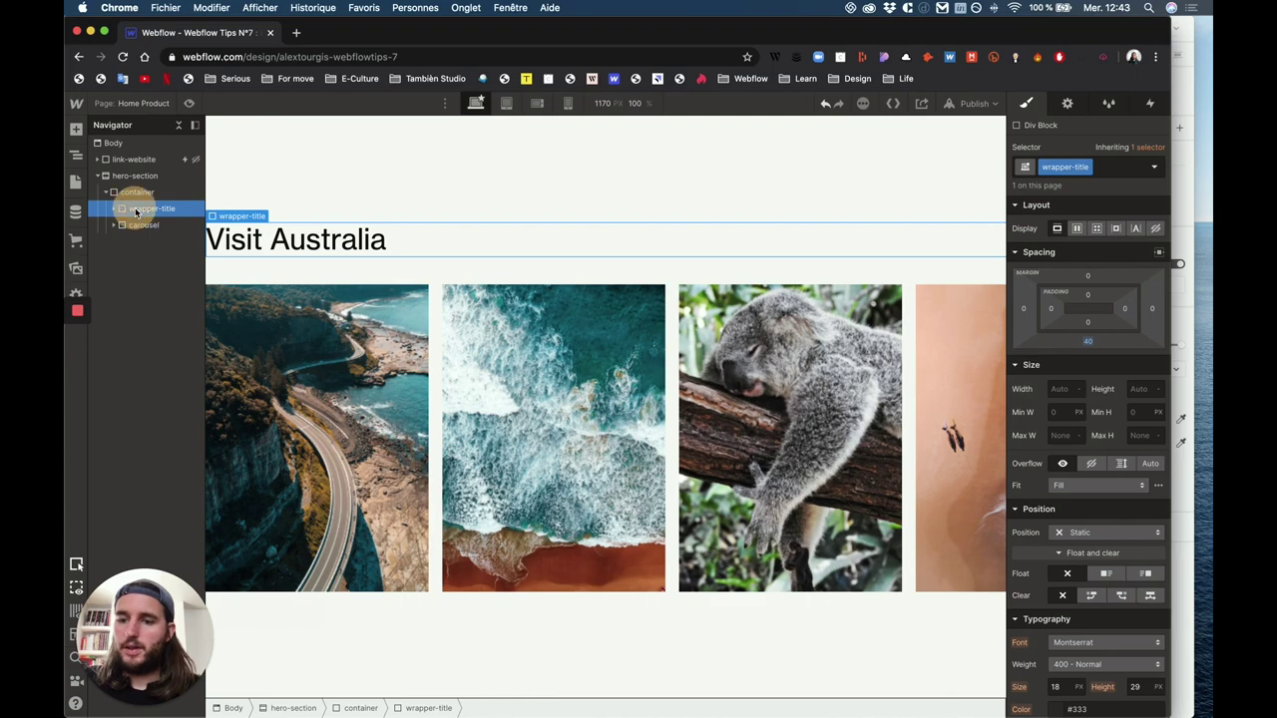
{"action": "key", "text": "super+d"}
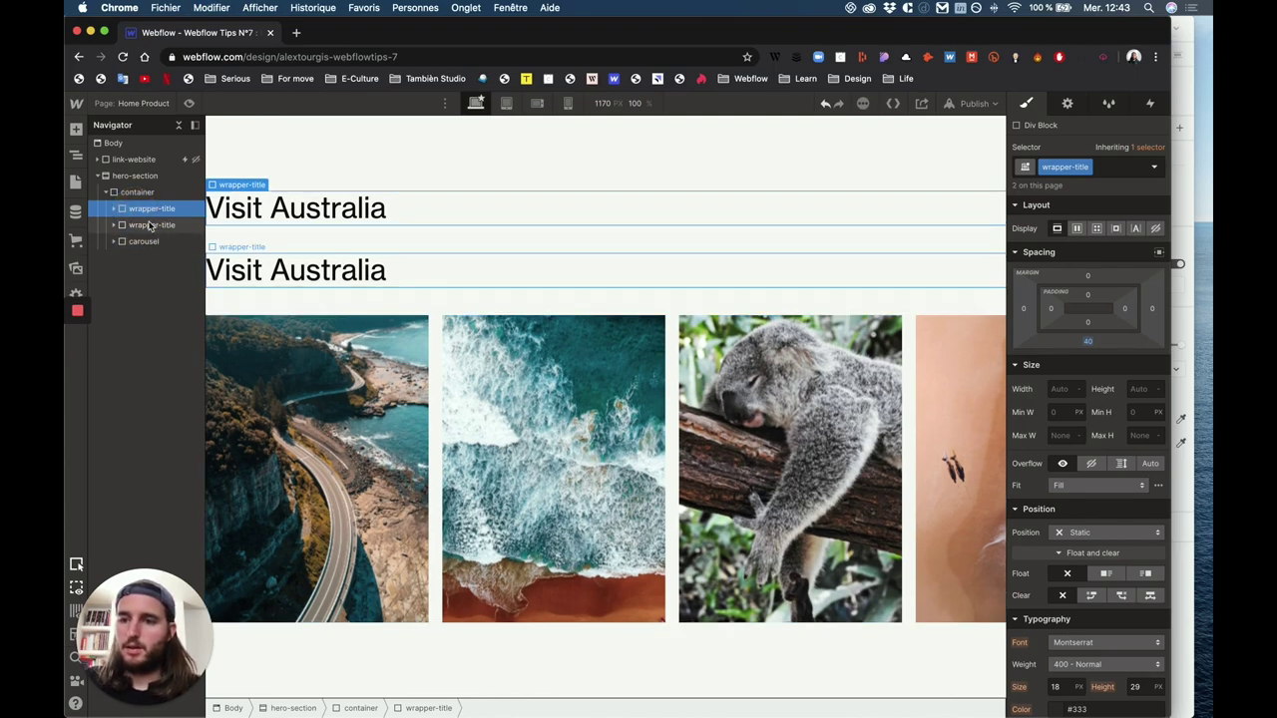
{"action": "left_click_drag", "start_coordinate": [145, 214], "coordinate": [146, 242]}
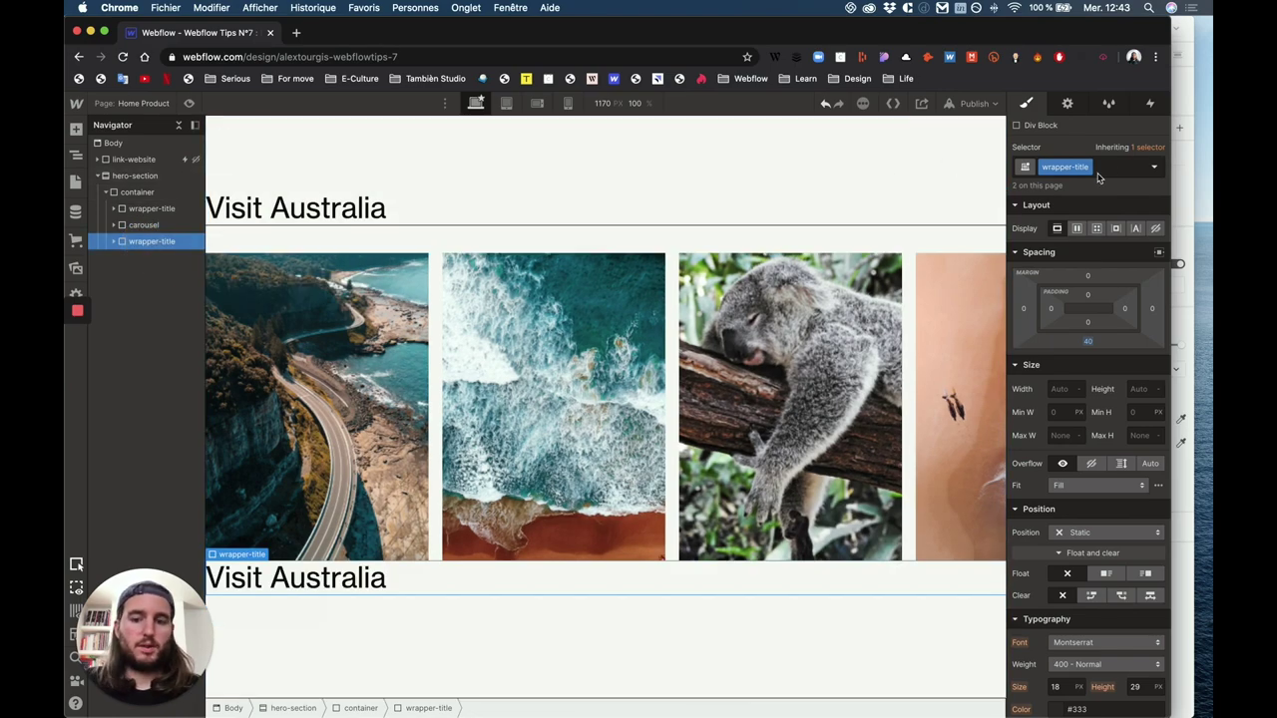
Move the line out of the duplicated title wrapper to directly below the carousel, and delete that wrapper with its heading.
{"action": "left_click", "coordinate": [111, 242]}
{"action": "left_click", "coordinate": [150, 248]}
{"action": "left_click_drag", "start_coordinate": [143, 274], "coordinate": [143, 243]}
{"action": "left_click", "coordinate": [145, 258]}
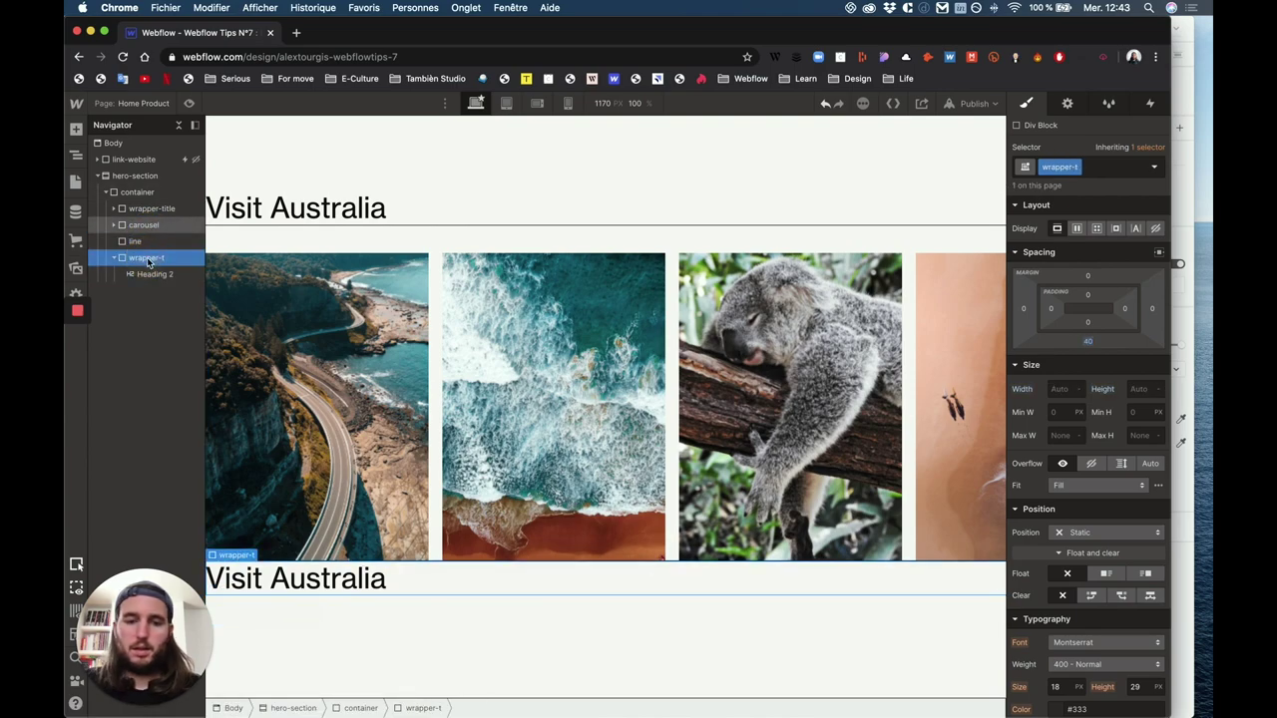
{"action": "key", "text": "Delete"}
Add the combo class 2 to the line below the carousel and increase its top margin.
{"action": "left_click", "coordinate": [139, 241]}
{"action": "left_click", "coordinate": [1084, 170]}
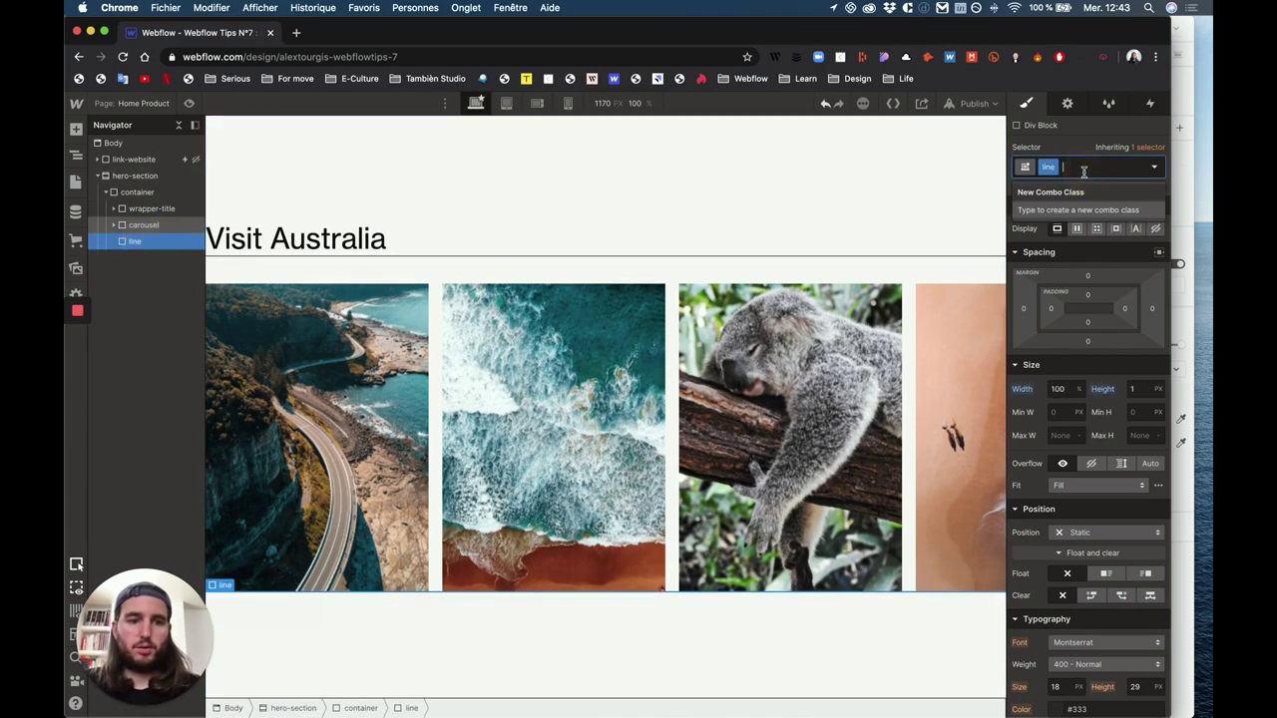
{"action": "type", "text": "2"}
{"action": "key", "text": "Return"}
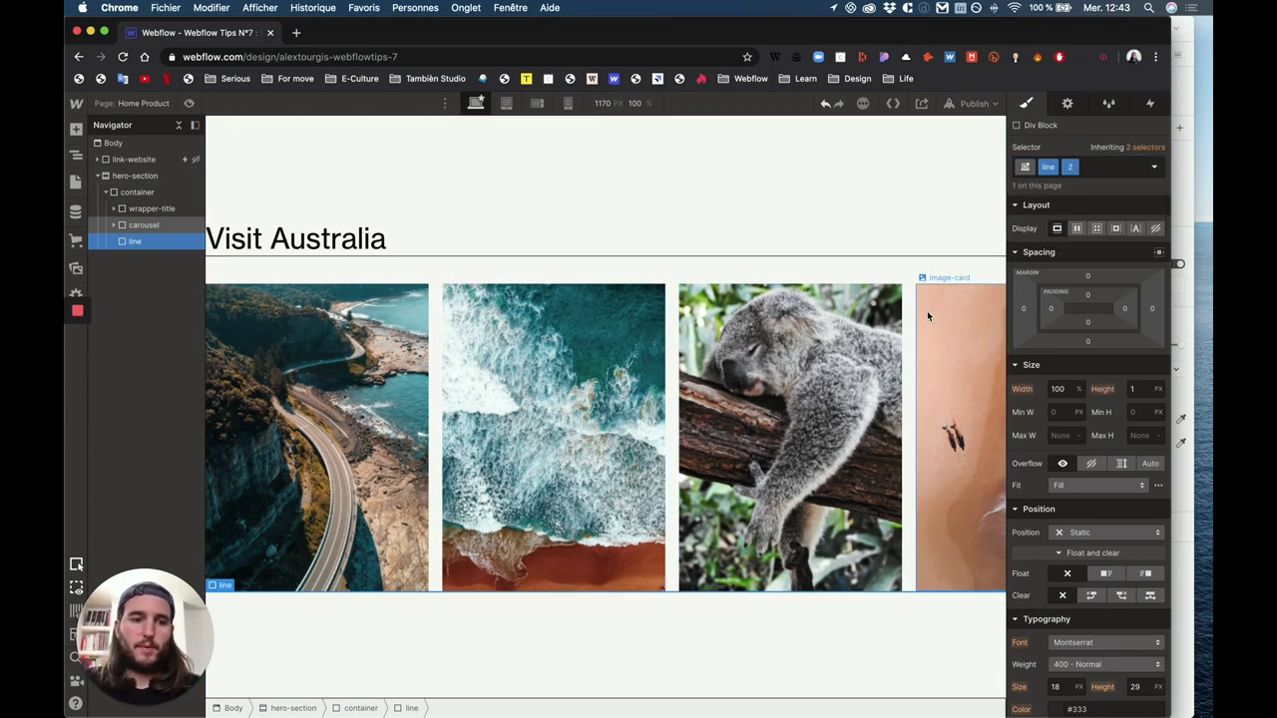
{"action": "left_click_drag", "start_coordinate": [1088, 273], "coordinate": [1092, 251]}
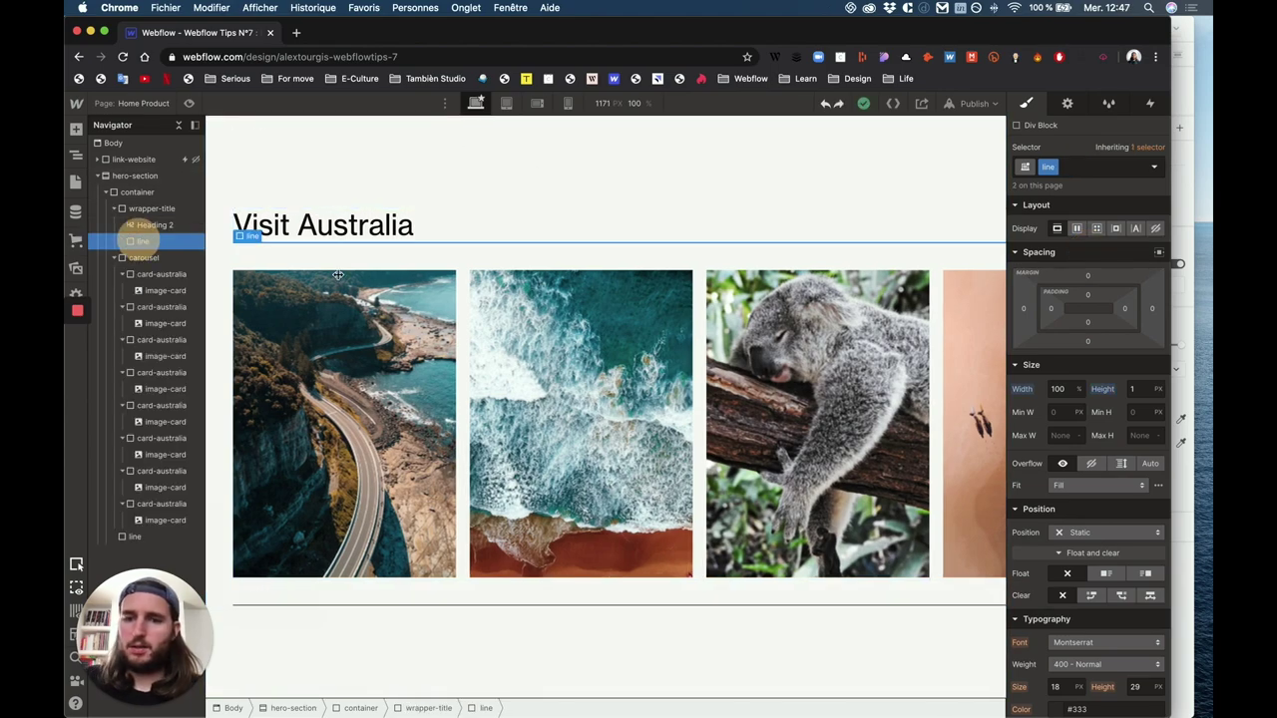
Set the line class's width to 95 vw and preview the page while widening the browser window slightly.
{"action": "left_click", "coordinate": [1066, 389]}
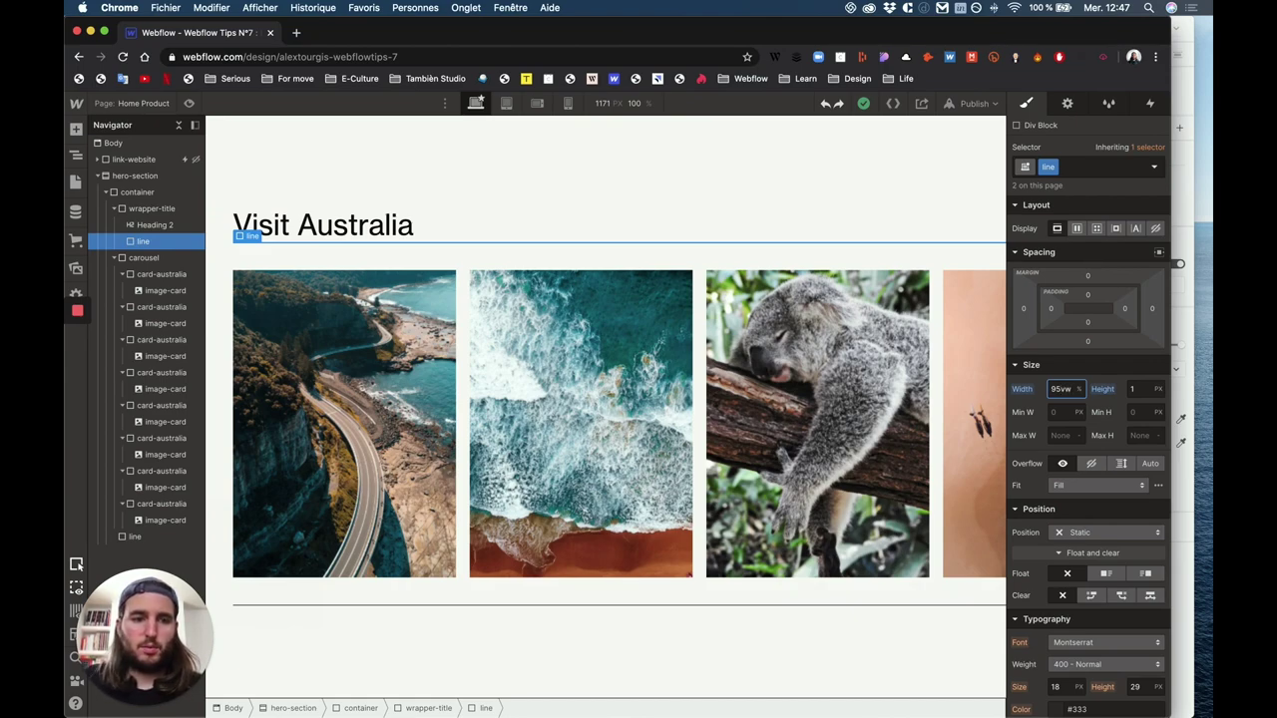
{"action": "key", "text": "Return"}
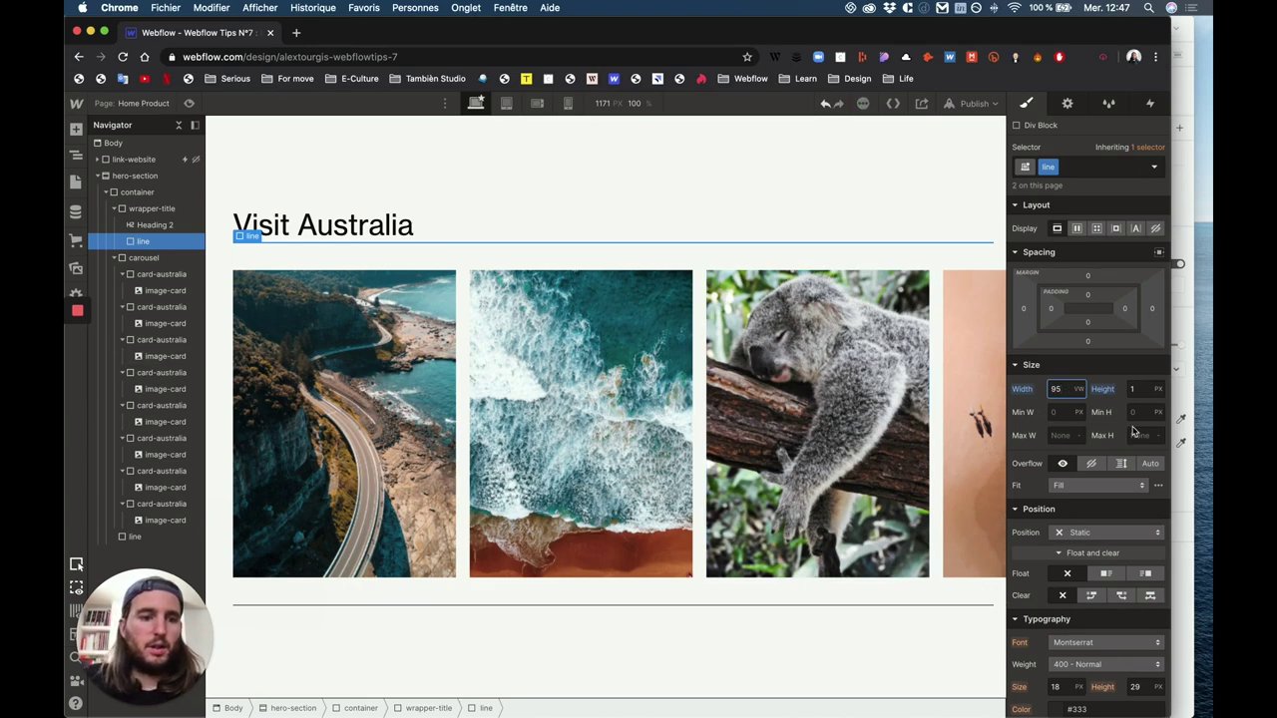
{"action": "left_click", "coordinate": [188, 103]}
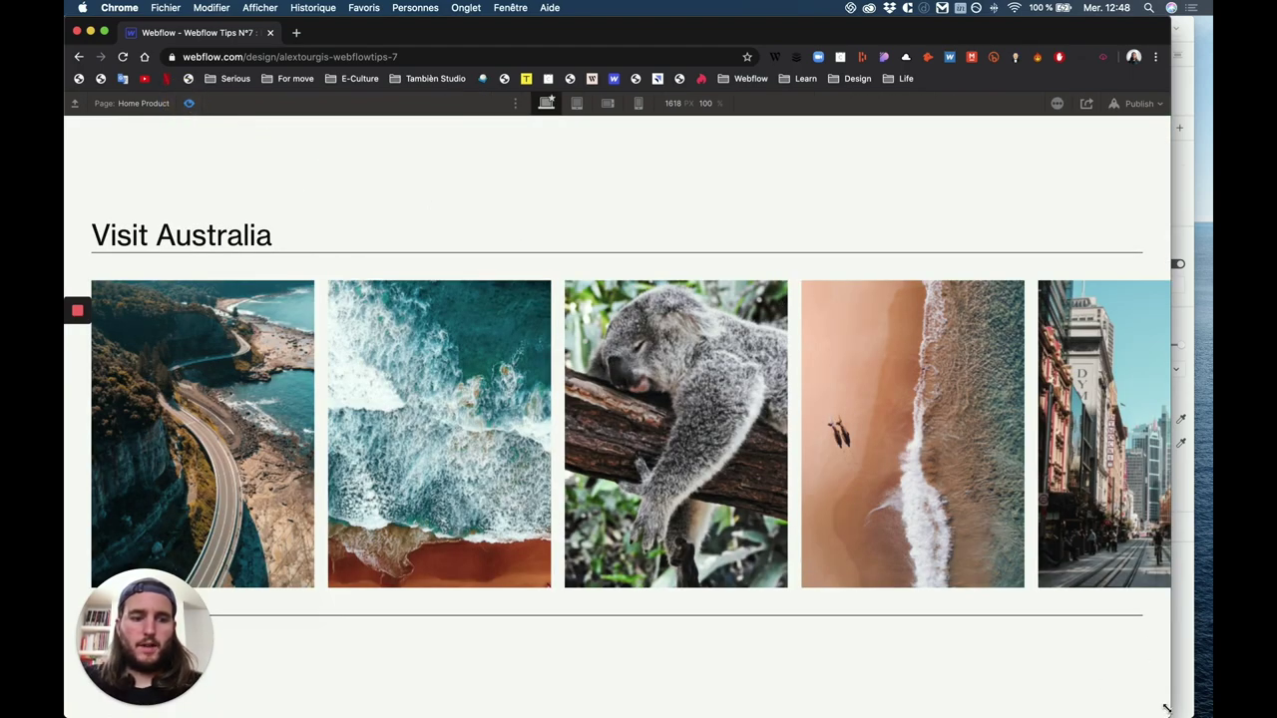
{"action": "mouse_move", "coordinate": [1167, 710]}
{"action": "left_mouse_down"}
{"action": "mouse_move", "coordinate": [795, 686]}
{"action": "mouse_move", "coordinate": [1207, 686]}
{"action": "mouse_move", "coordinate": [1149, 680]}
{"action": "mouse_move", "coordinate": [1181, 717]}
{"action": "left_mouse_up"}
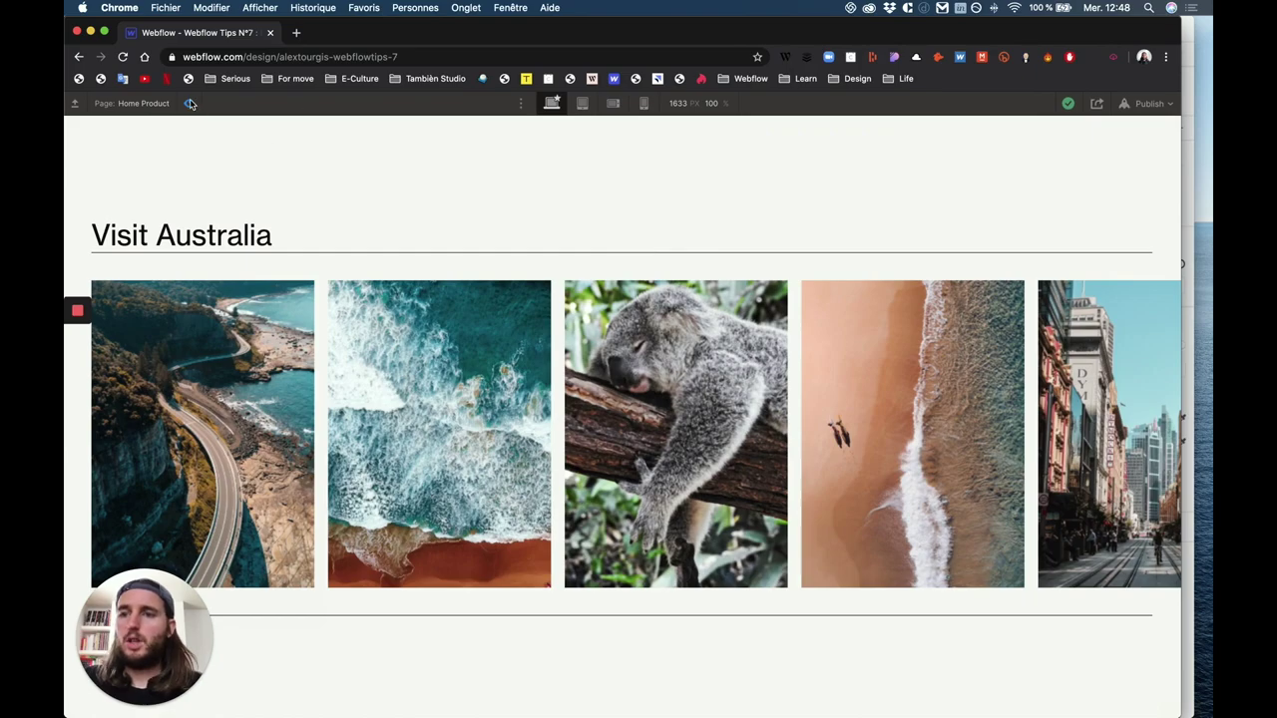
{"action": "key", "text": "super+shift+p"}
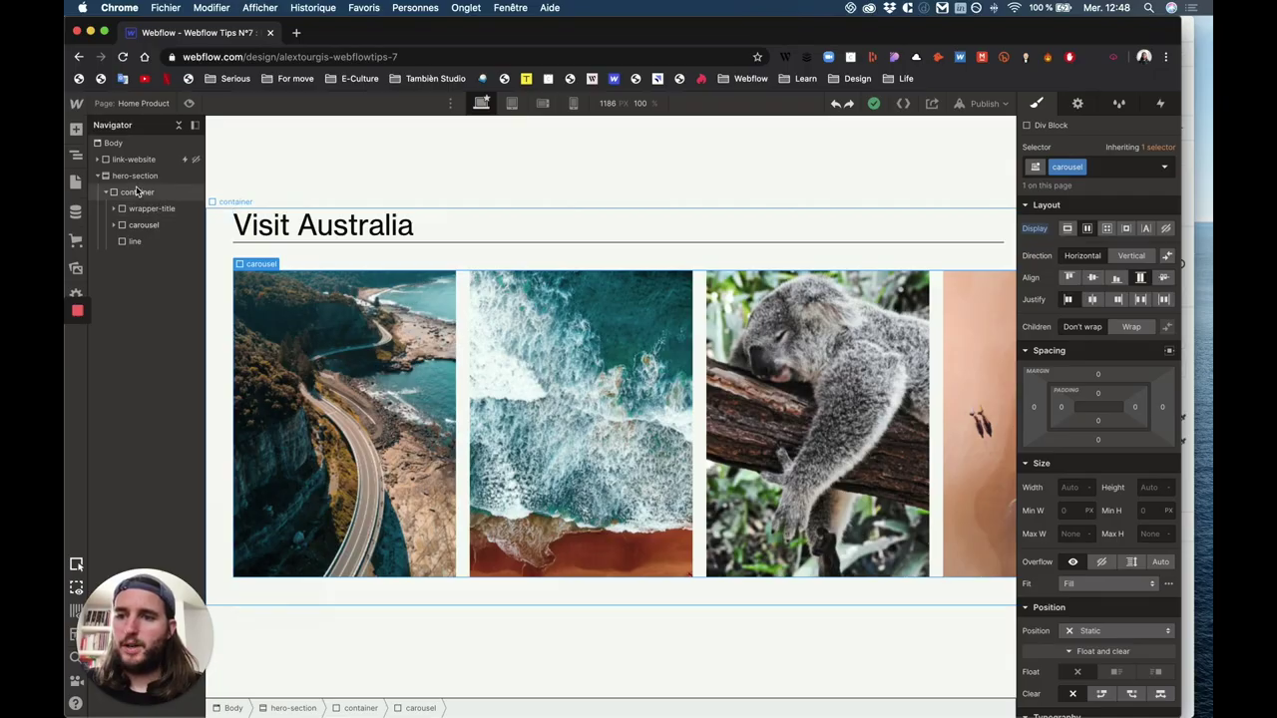
{"action": "left_click", "coordinate": [137, 192]}
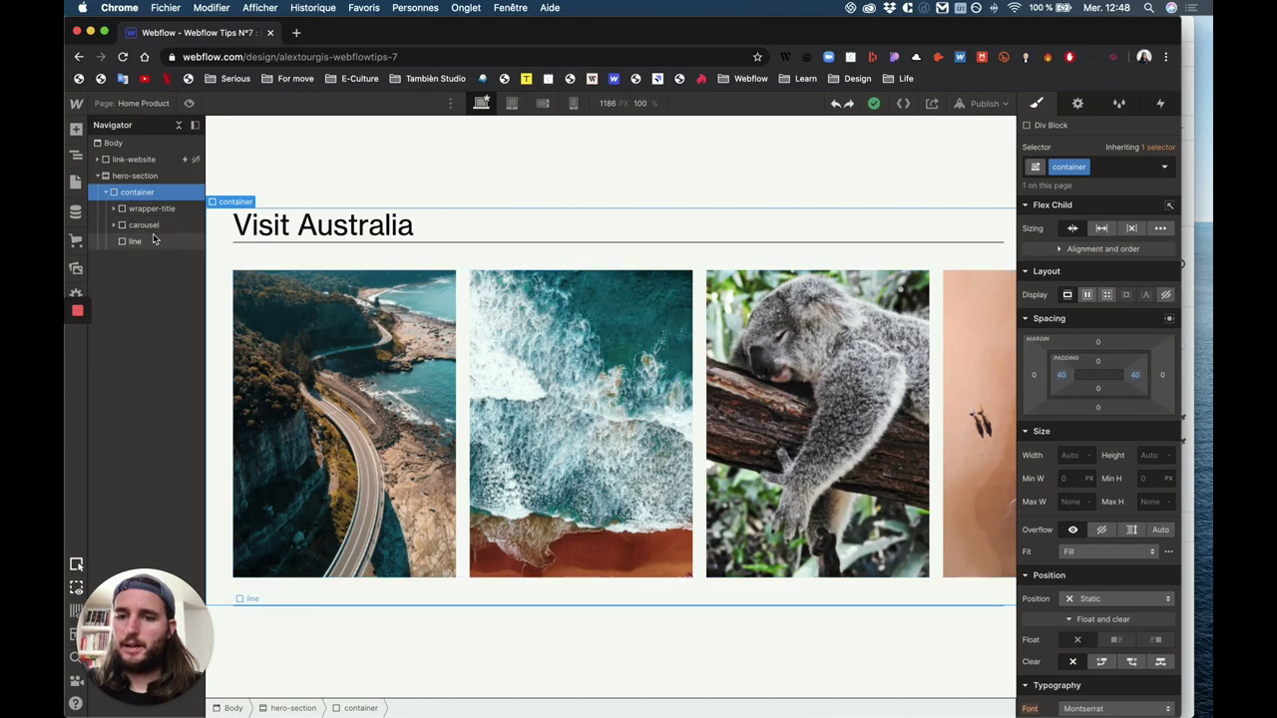
{"action": "left_click", "coordinate": [149, 209]}
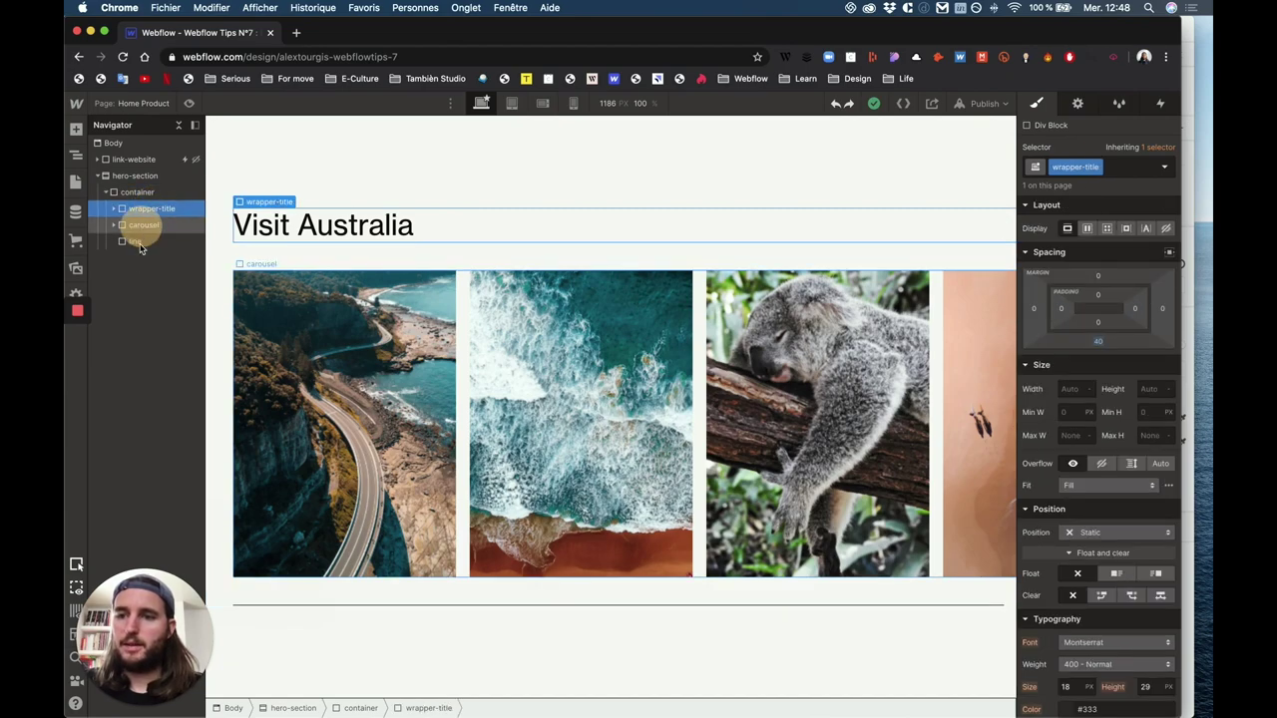
{"action": "left_click", "coordinate": [140, 242]}
{"action": "left_click", "coordinate": [143, 225]}
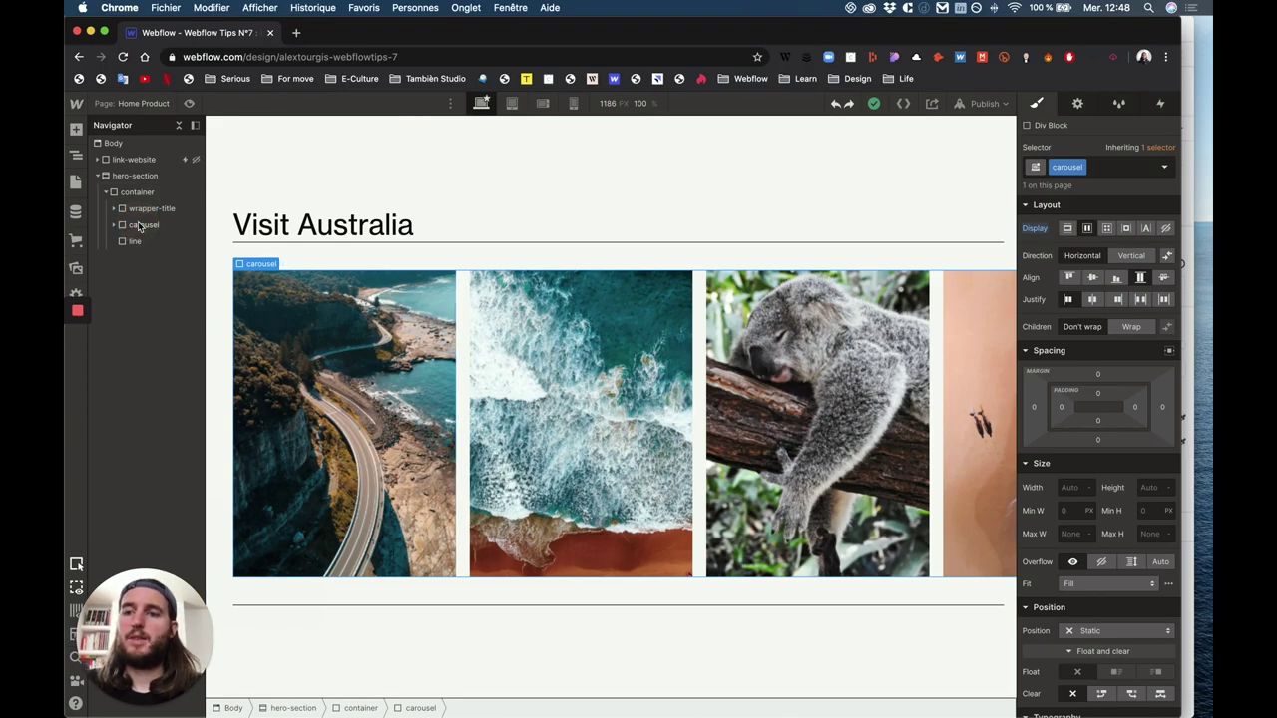
Copy the bxSlider 4.2.15 stylesheet link from the Head part of the note in Notes and return to Webflow.
{"action": "key", "text": "ctrl+Up"}
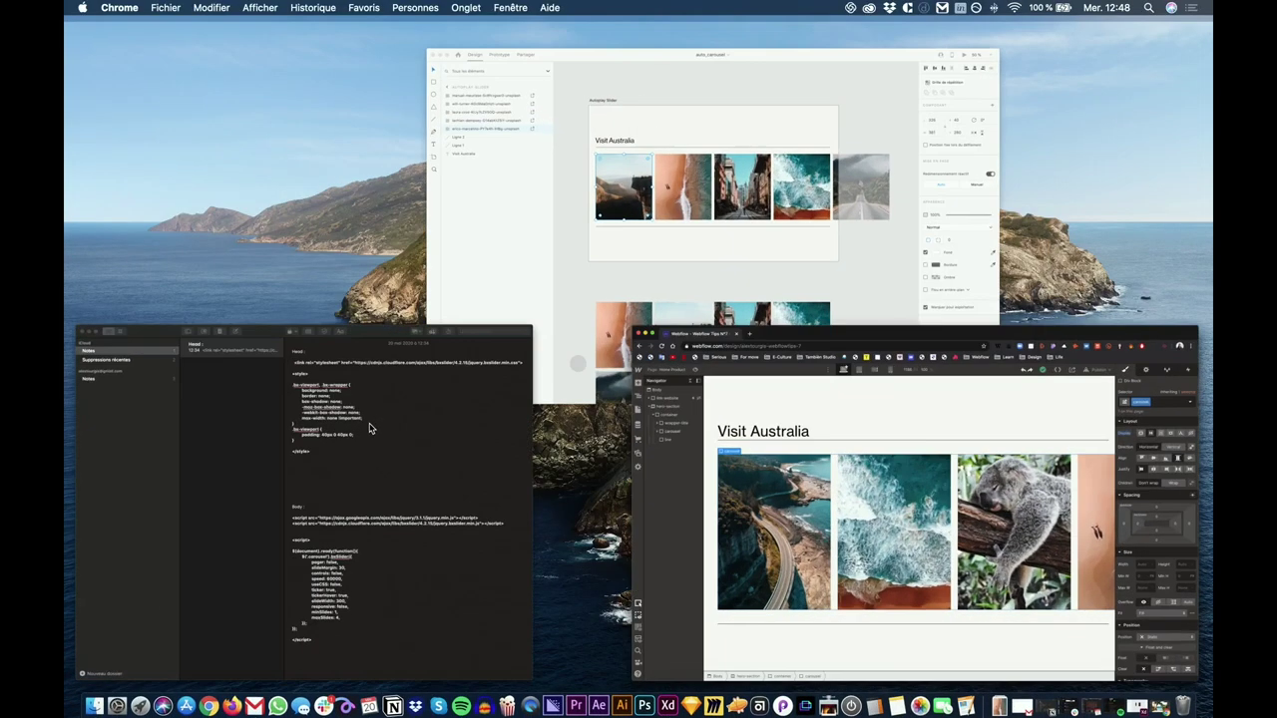
{"action": "left_click", "coordinate": [370, 428]}
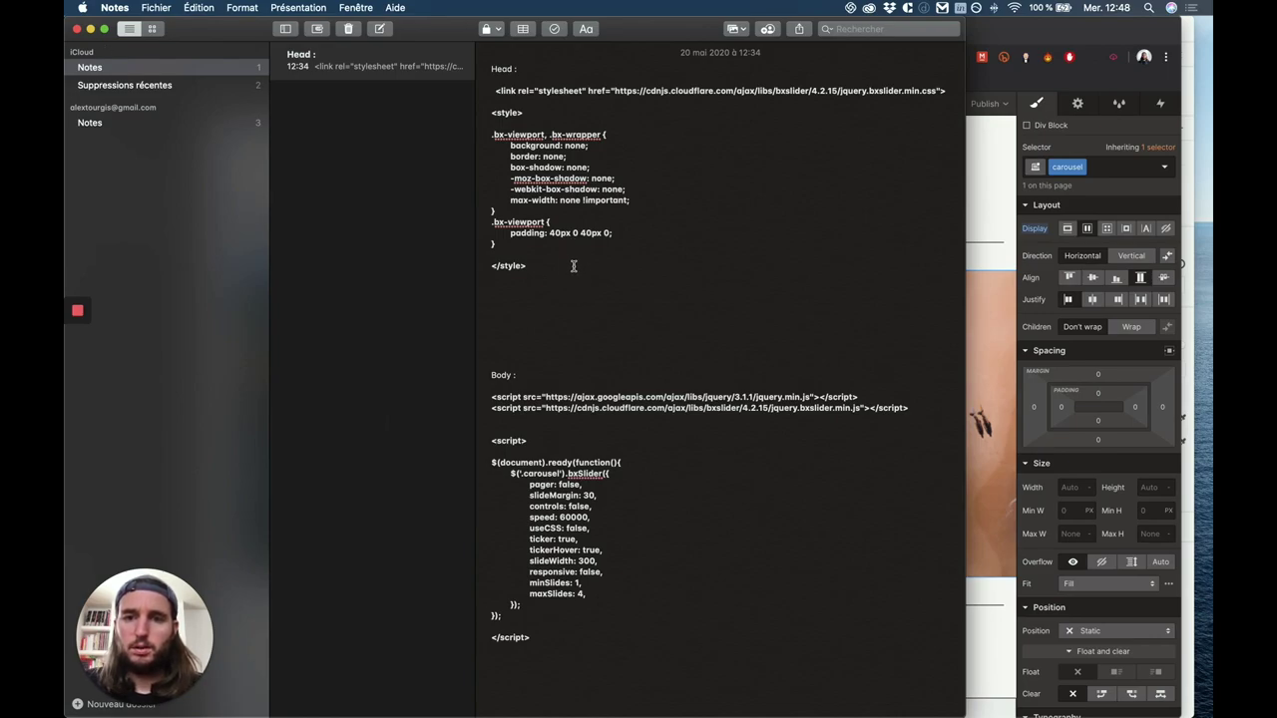
{"action": "triple_click", "coordinate": [503, 92]}
{"action": "key", "text": "ctrl+Up"}
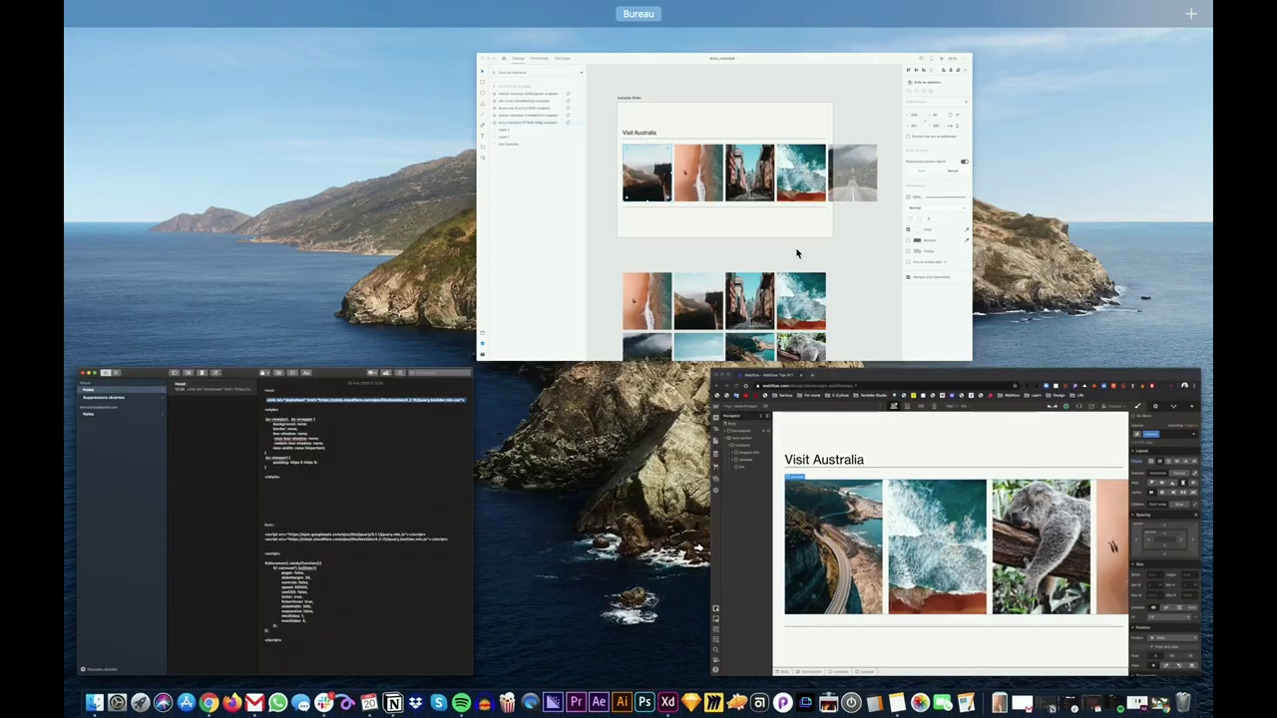
{"action": "left_click", "coordinate": [918, 527]}
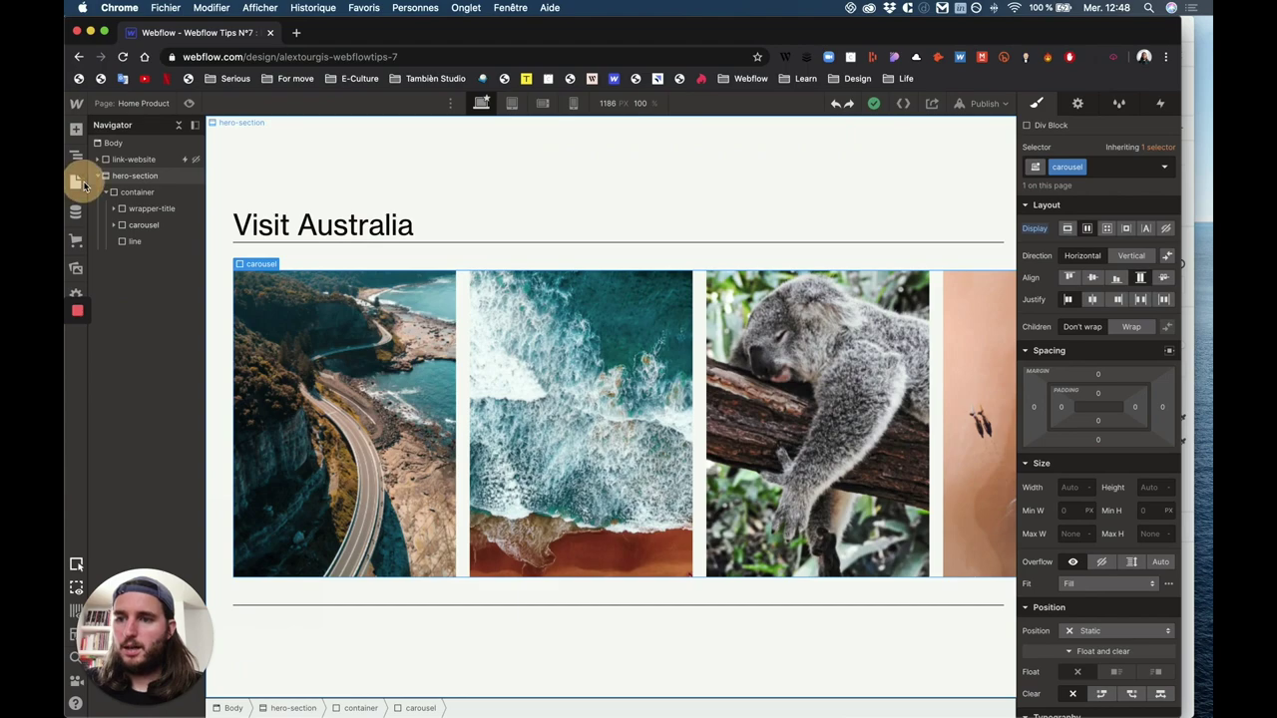
Clear the Home Product page's custom code inside the head tag and paste the bxSlider stylesheet link there.
{"action": "left_click", "coordinate": [79, 184]}
{"action": "left_click", "coordinate": [248, 205]}
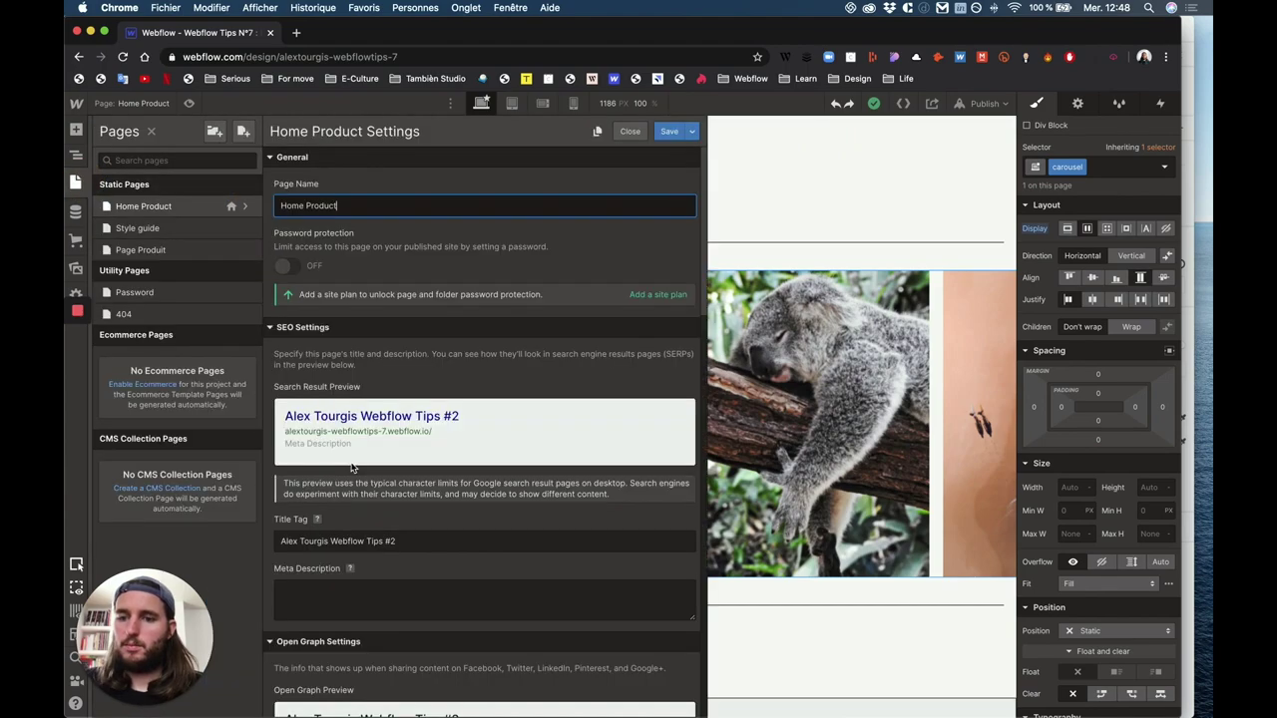
{"action": "scroll", "coordinate": [369, 538], "scroll_direction": "down", "scroll_amount": 5}
{"action": "scroll", "coordinate": [377, 547], "scroll_direction": "down", "scroll_amount": 5}
{"action": "left_click", "coordinate": [314, 469]}
{"action": "key", "text": "super+a"}
{"action": "key", "text": "BackSpace"}
{"action": "scroll", "coordinate": [353, 422], "scroll_direction": "down", "scroll_amount": 3}
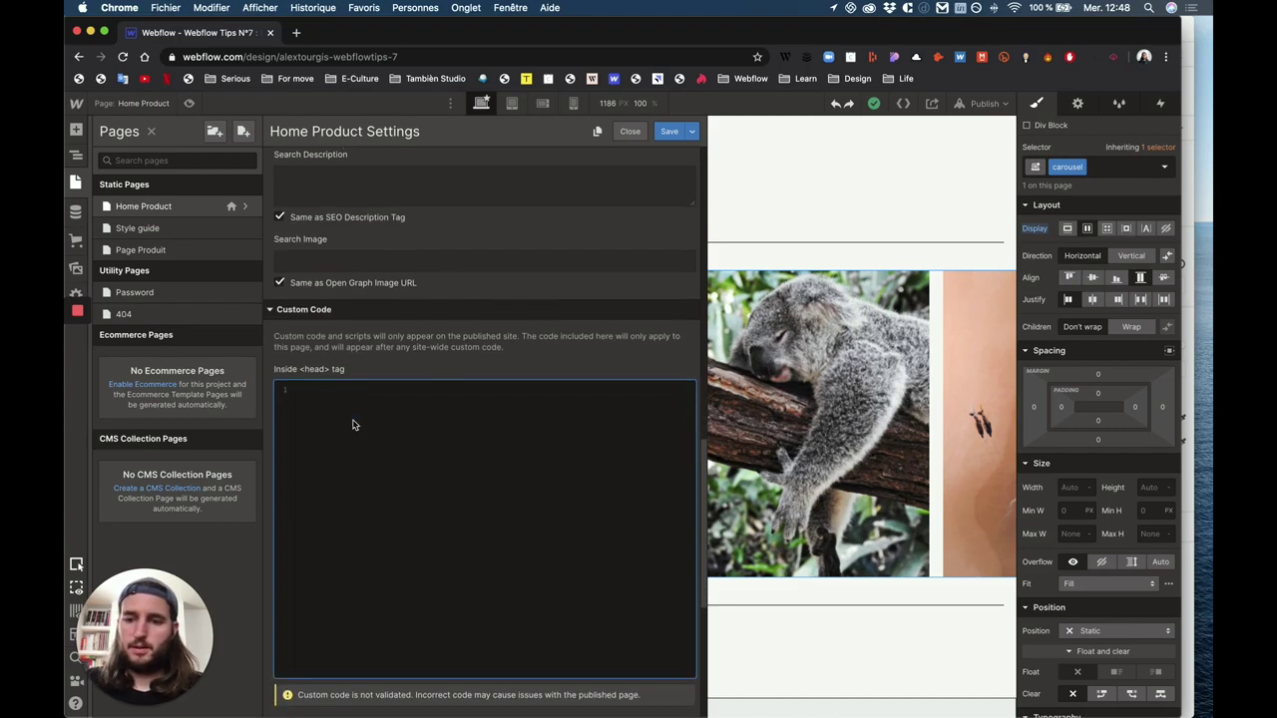
{"action": "left_click", "coordinate": [364, 398]}
{"action": "key", "text": "super+v"}
Copy the jQuery and bxSlider scripts with the carousel initialisation code from the note's Body part in Notes and return to Webflow.
{"action": "key", "text": "super+Tab"}
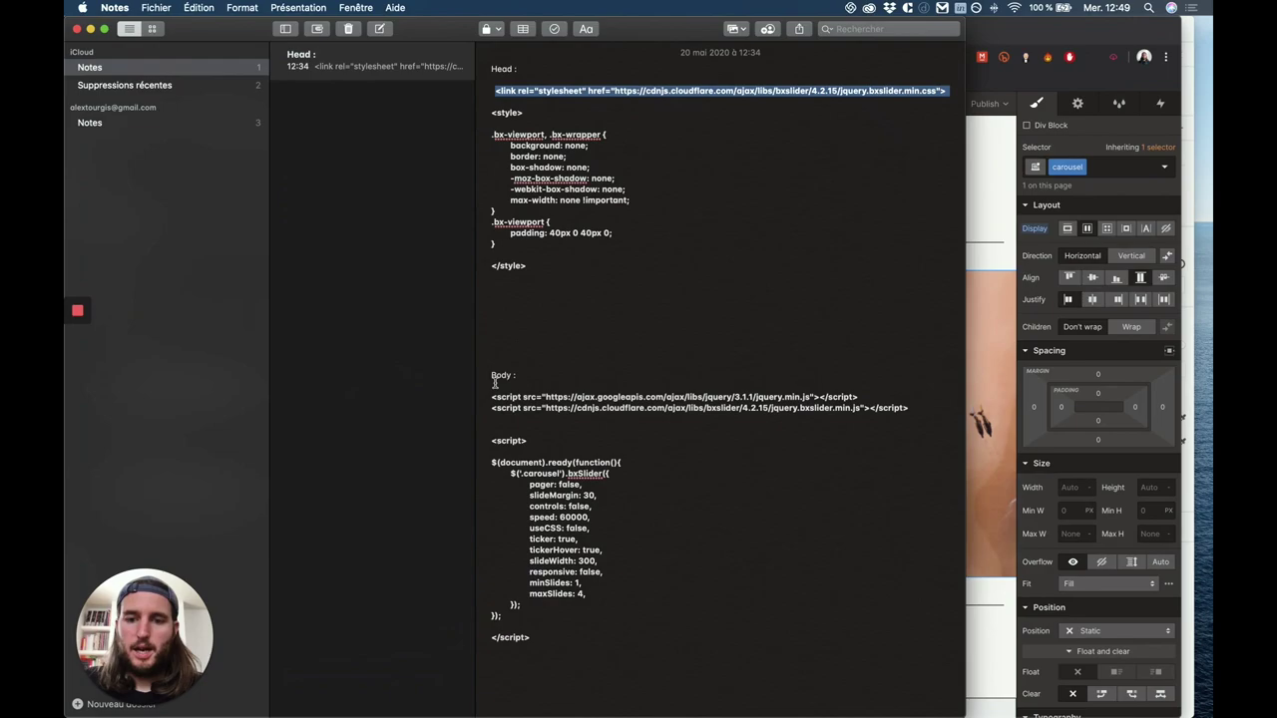
{"action": "left_click_drag", "start_coordinate": [490, 396], "coordinate": [592, 632]}
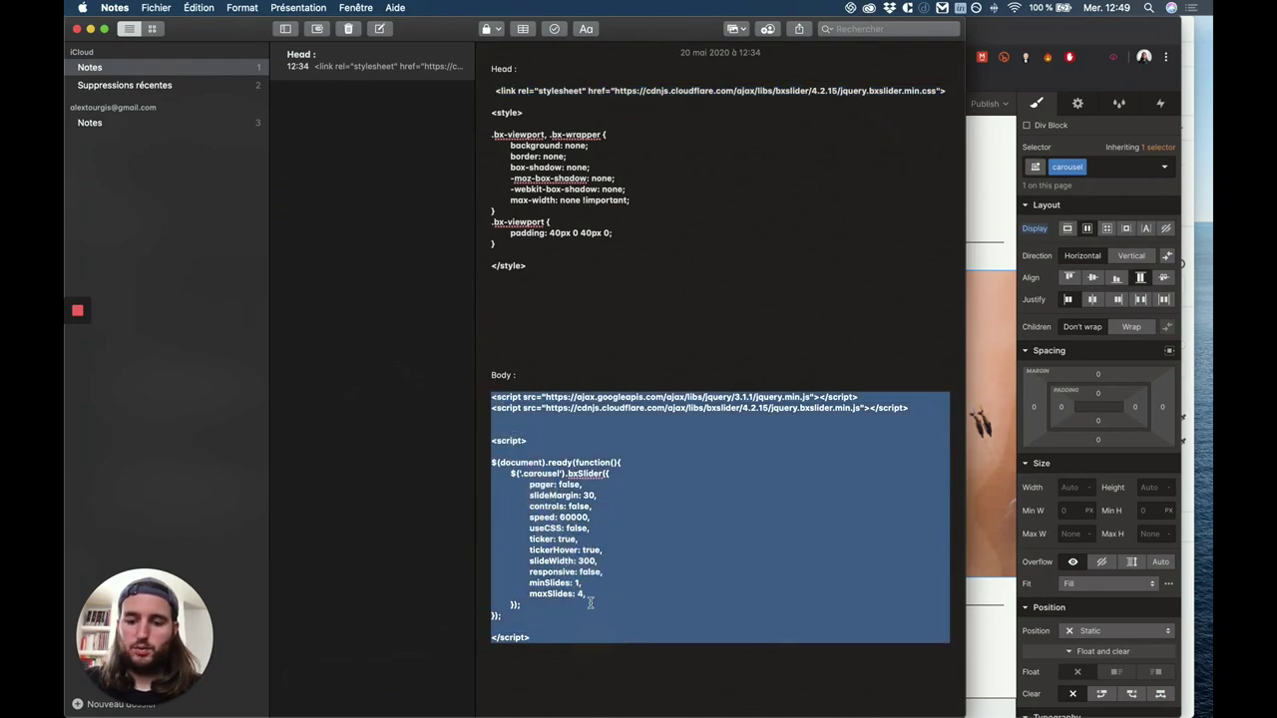
{"action": "key", "text": "ctrl+Up"}
{"action": "left_click", "coordinate": [898, 507]}
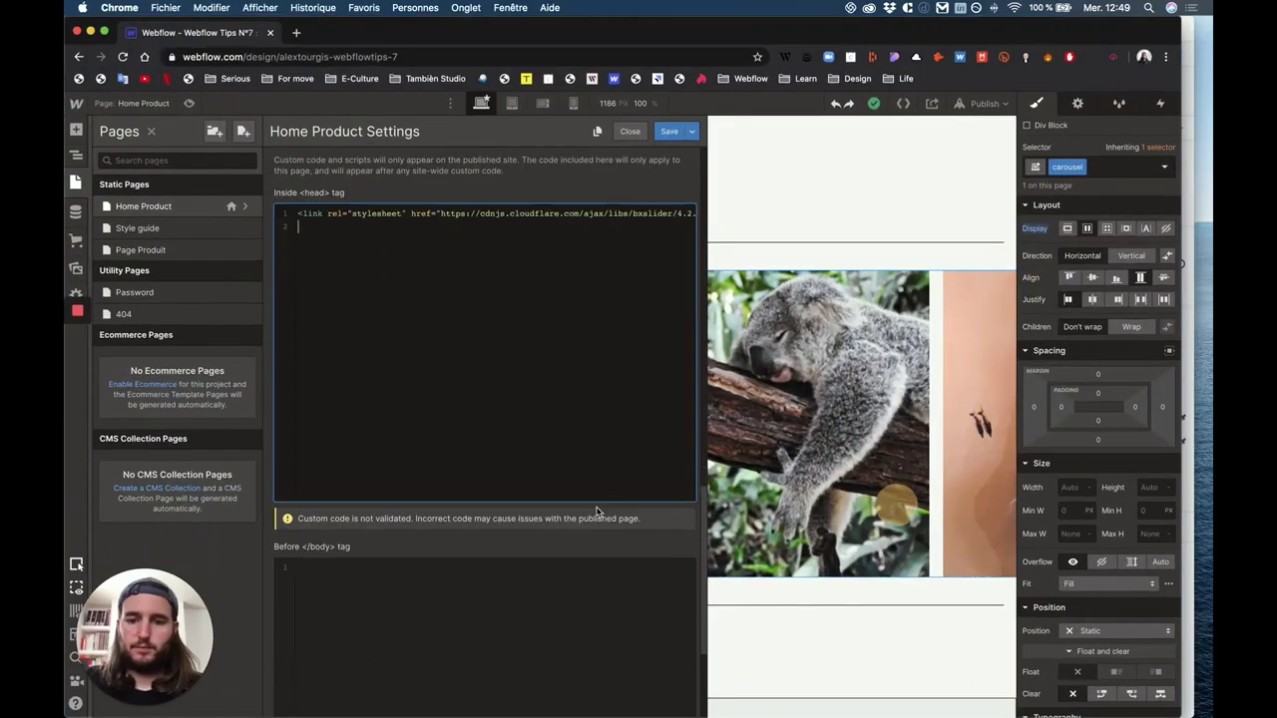
Paste the copied scripts into the Home Product page's custom code before the closing body tag.
{"action": "scroll", "coordinate": [590, 513], "scroll_direction": "down", "scroll_amount": 5}
{"action": "left_click", "coordinate": [528, 495]}
{"action": "key", "text": "super+v"}
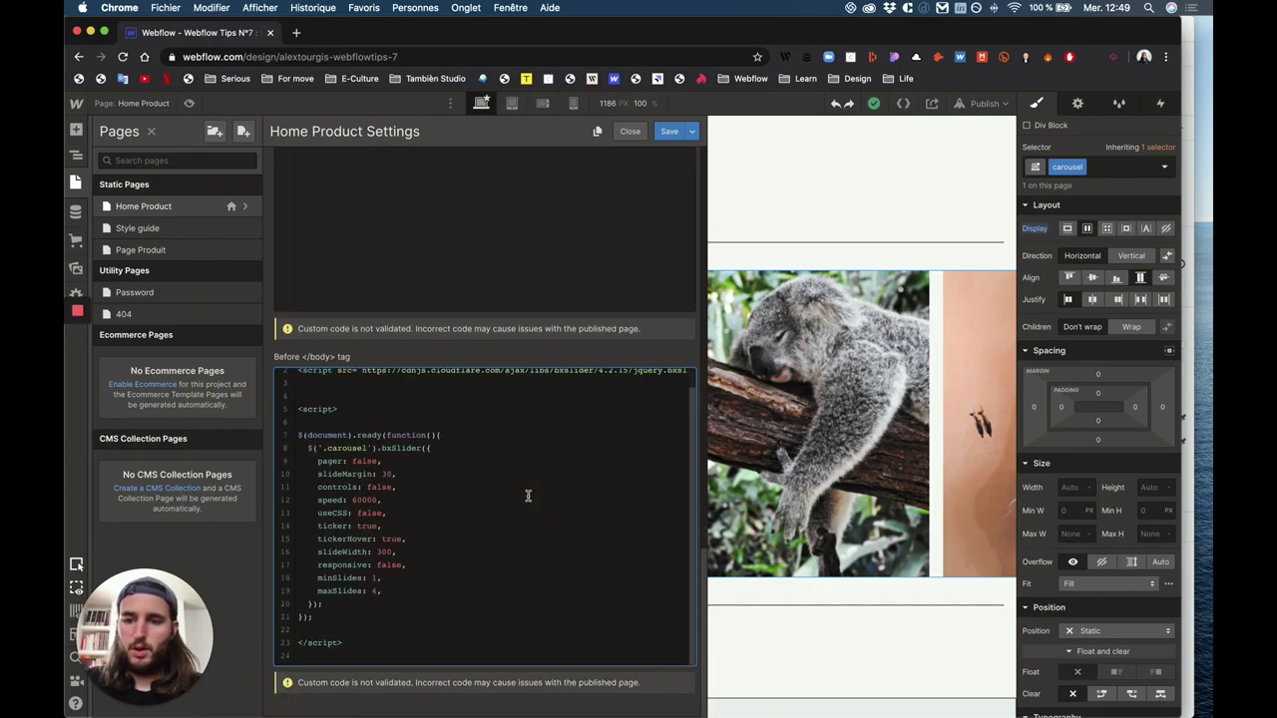
Review the pasted body script, examining the library links, the carousel class selector and the bxSlider options.
{"action": "scroll", "coordinate": [528, 495], "scroll_direction": "up", "scroll_amount": 2}
{"action": "scroll", "coordinate": [528, 499], "scroll_direction": "down", "scroll_amount": 2}
{"action": "scroll", "coordinate": [446, 488], "scroll_direction": "up", "scroll_amount": 3}
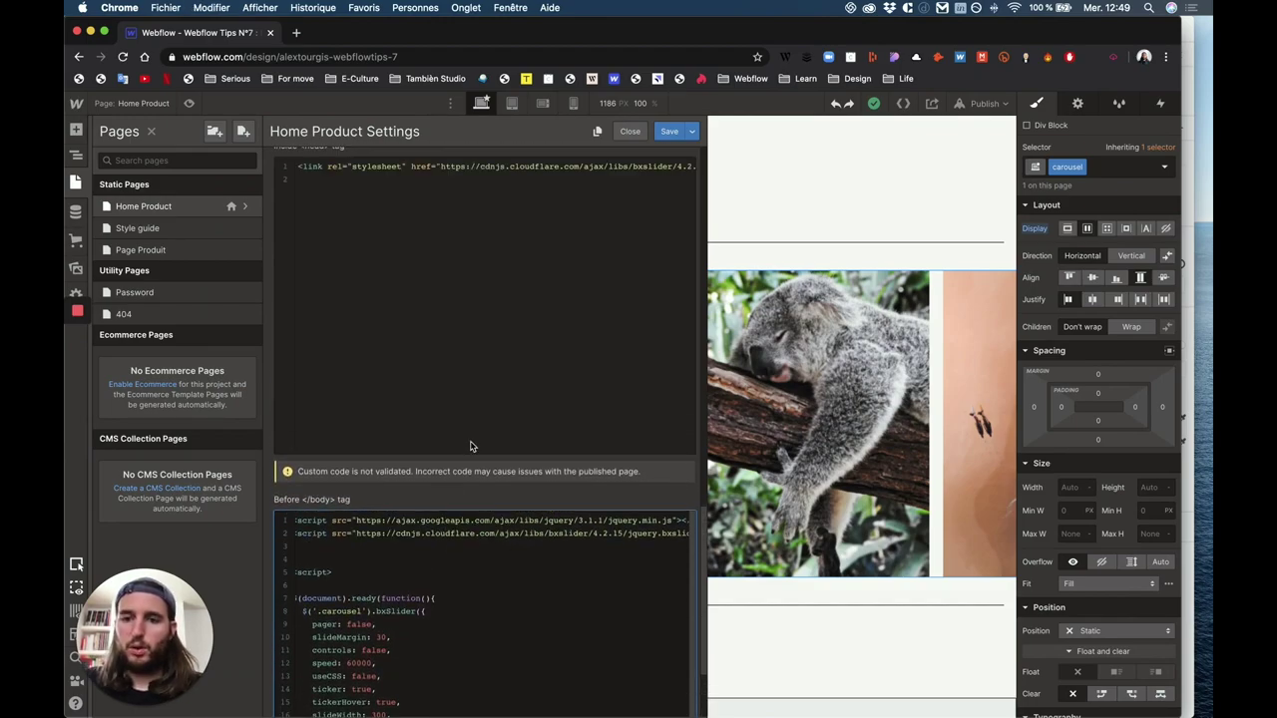
{"action": "scroll", "coordinate": [463, 458], "scroll_direction": "down", "scroll_amount": 5}
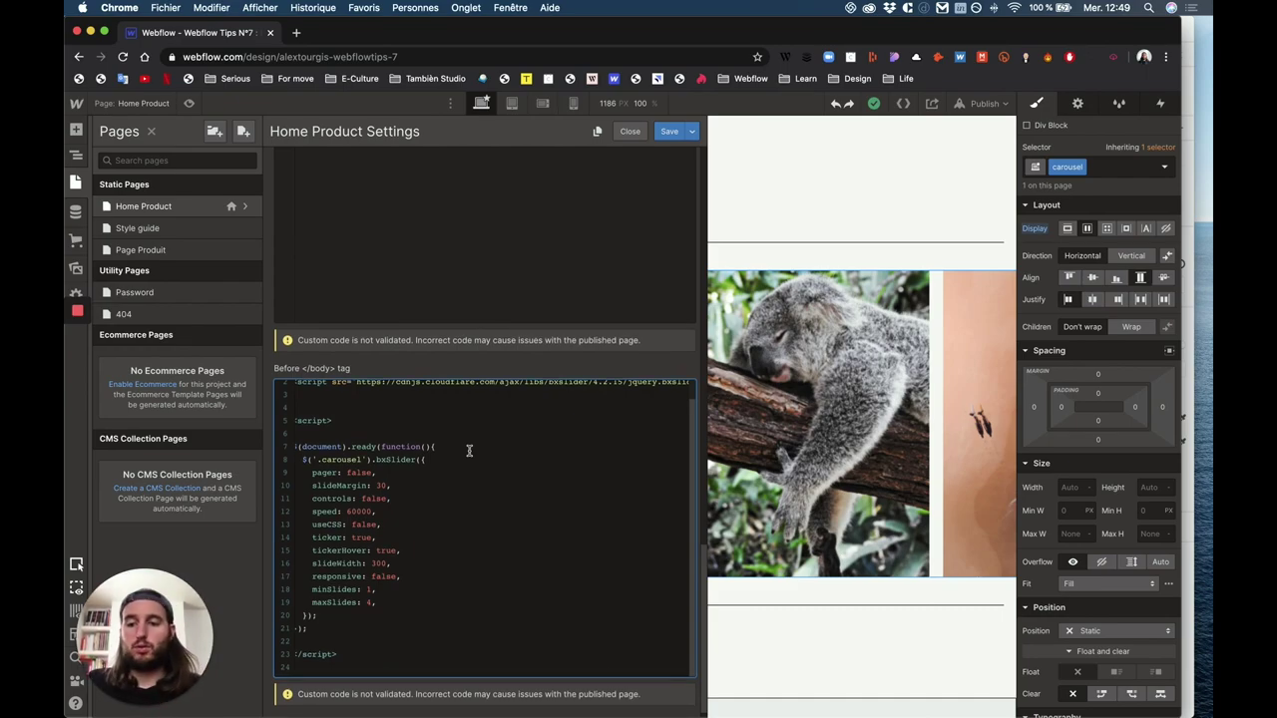
{"action": "scroll", "coordinate": [463, 452], "scroll_direction": "up", "scroll_amount": 1}
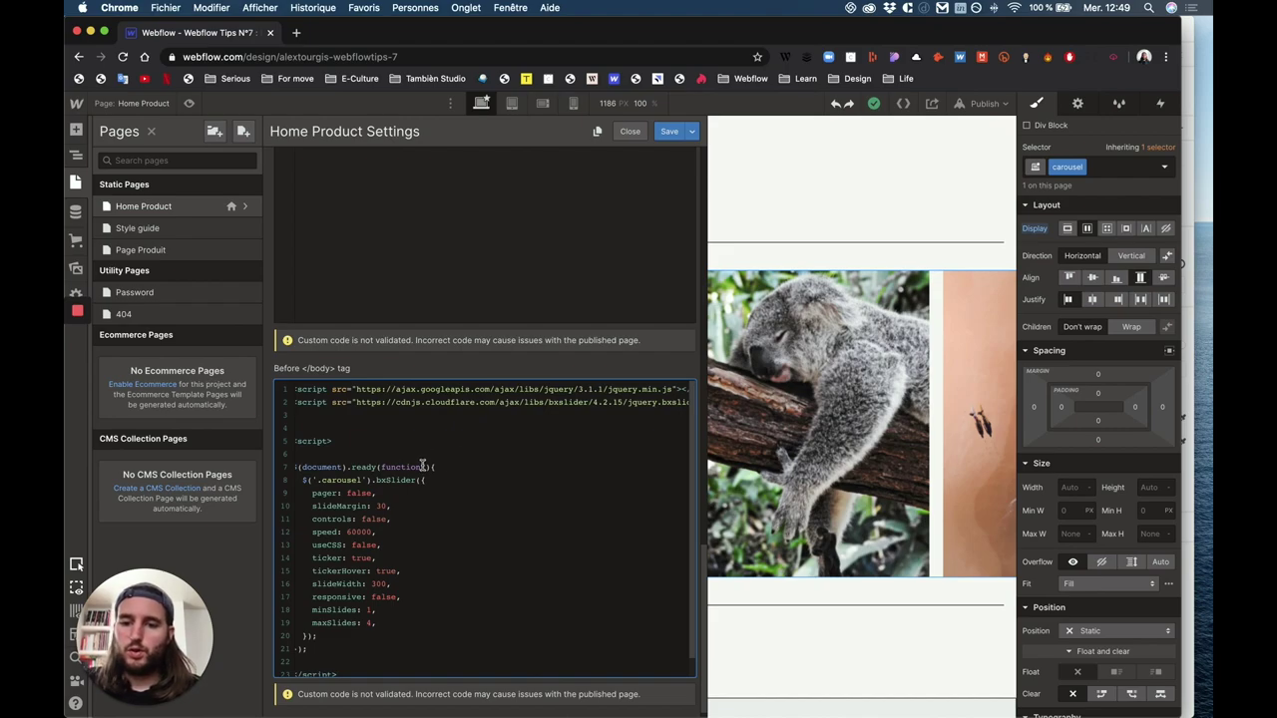
{"action": "scroll", "coordinate": [423, 466], "scroll_direction": "down", "scroll_amount": 1}
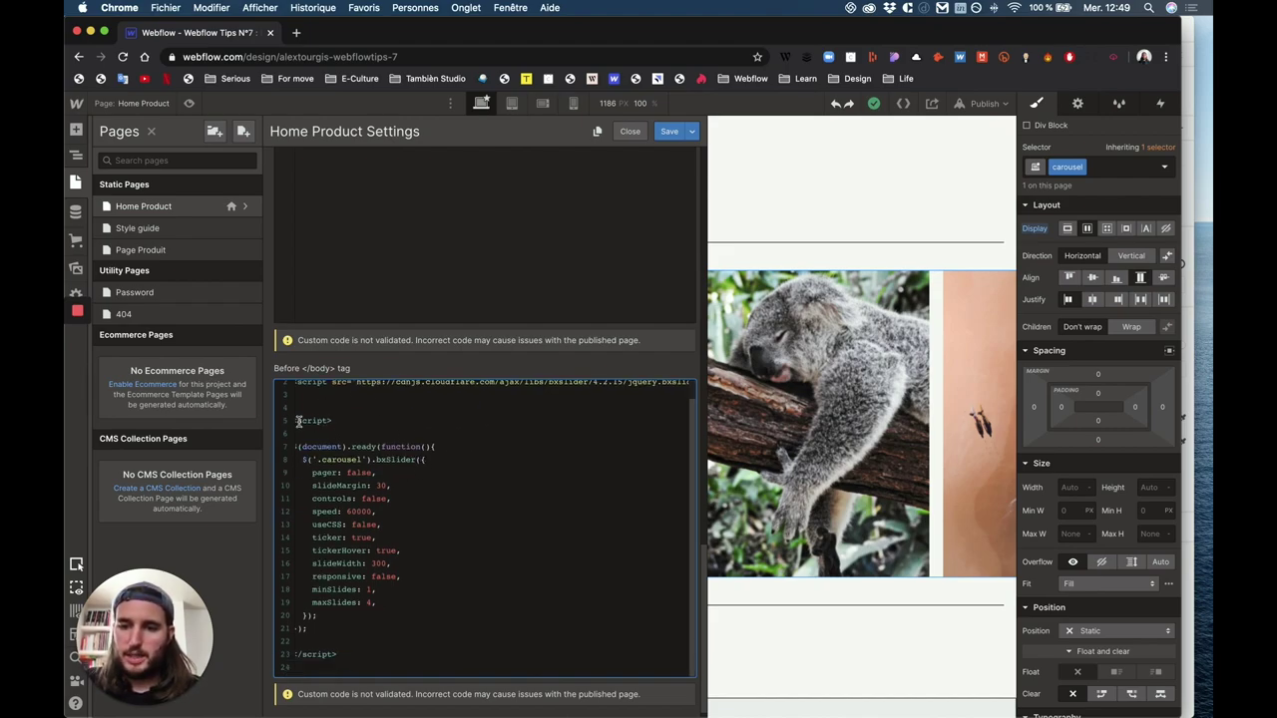
{"action": "left_click", "coordinate": [332, 459]}
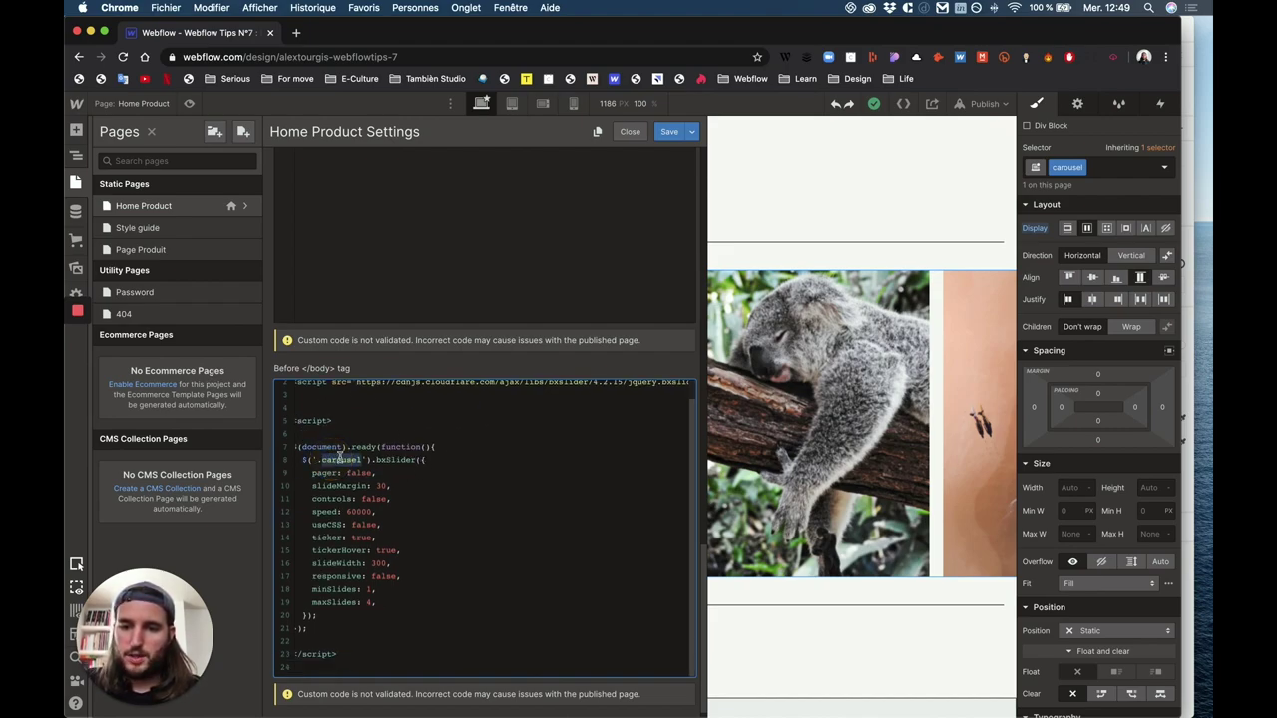
{"action": "left_click_drag", "start_coordinate": [313, 485], "coordinate": [416, 581]}
{"action": "left_click", "coordinate": [417, 581]}
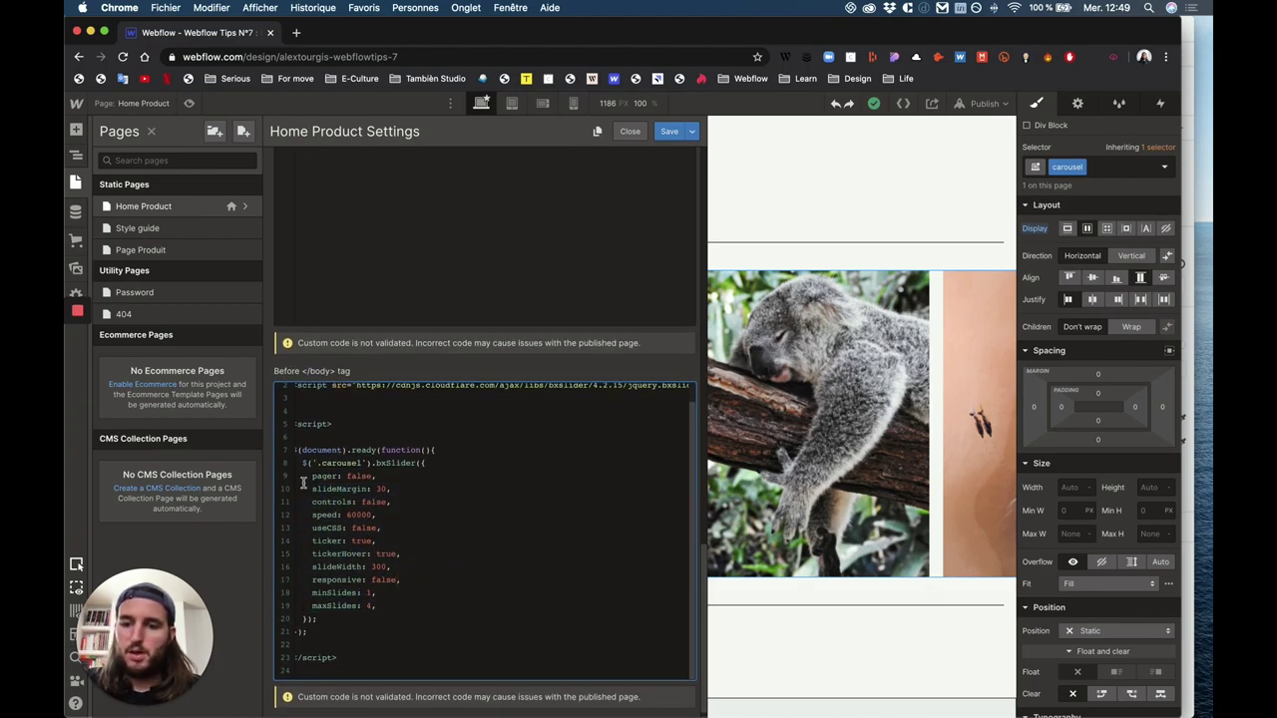